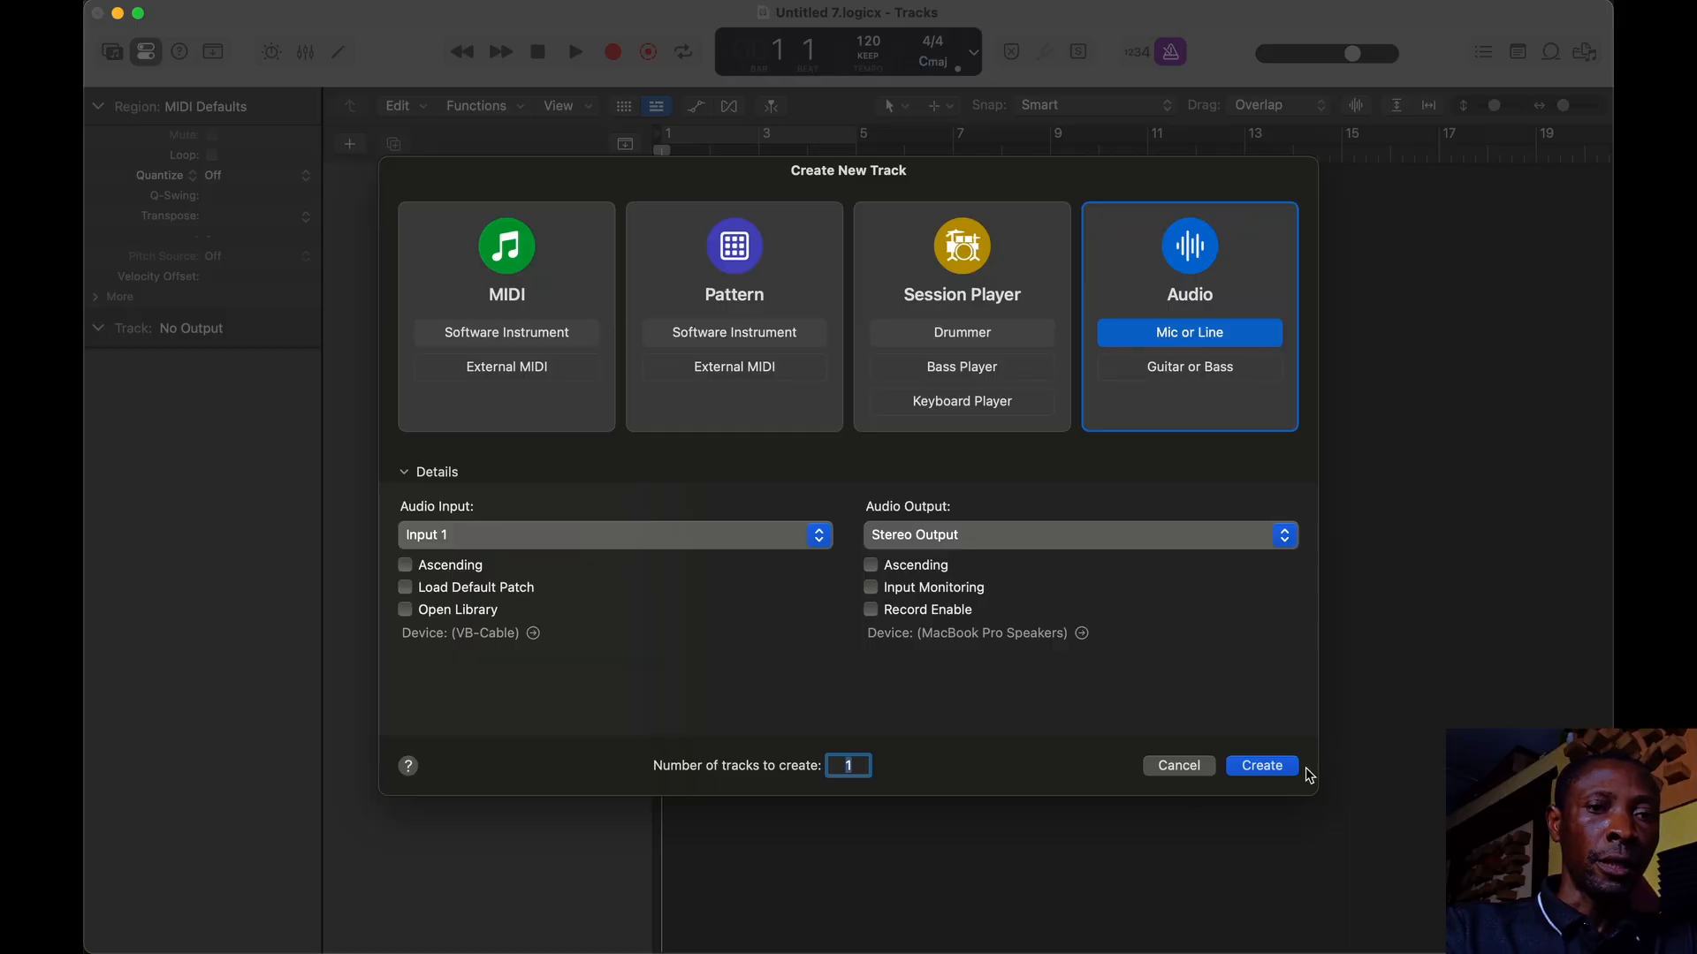
Step: Create one Mic or Line audio track using Input 1 and Stereo Output
left_click(1261, 768)
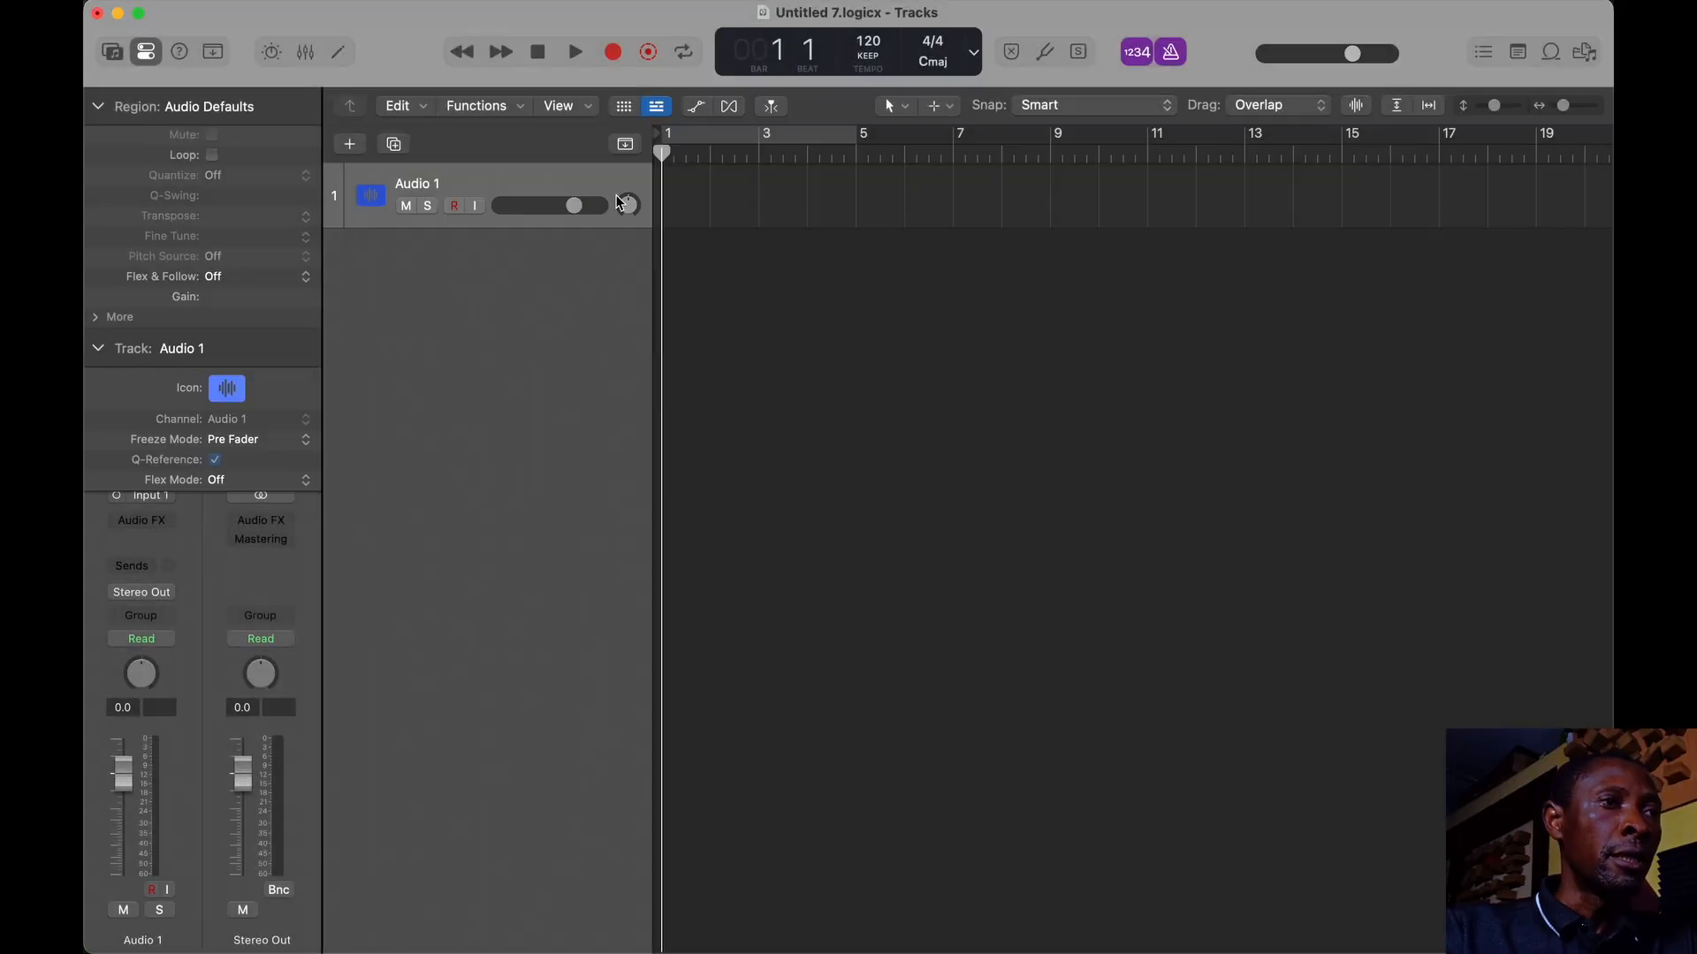
Step: Check which version of Logic Pro is installed, and close the version information
left_click(147, 1)
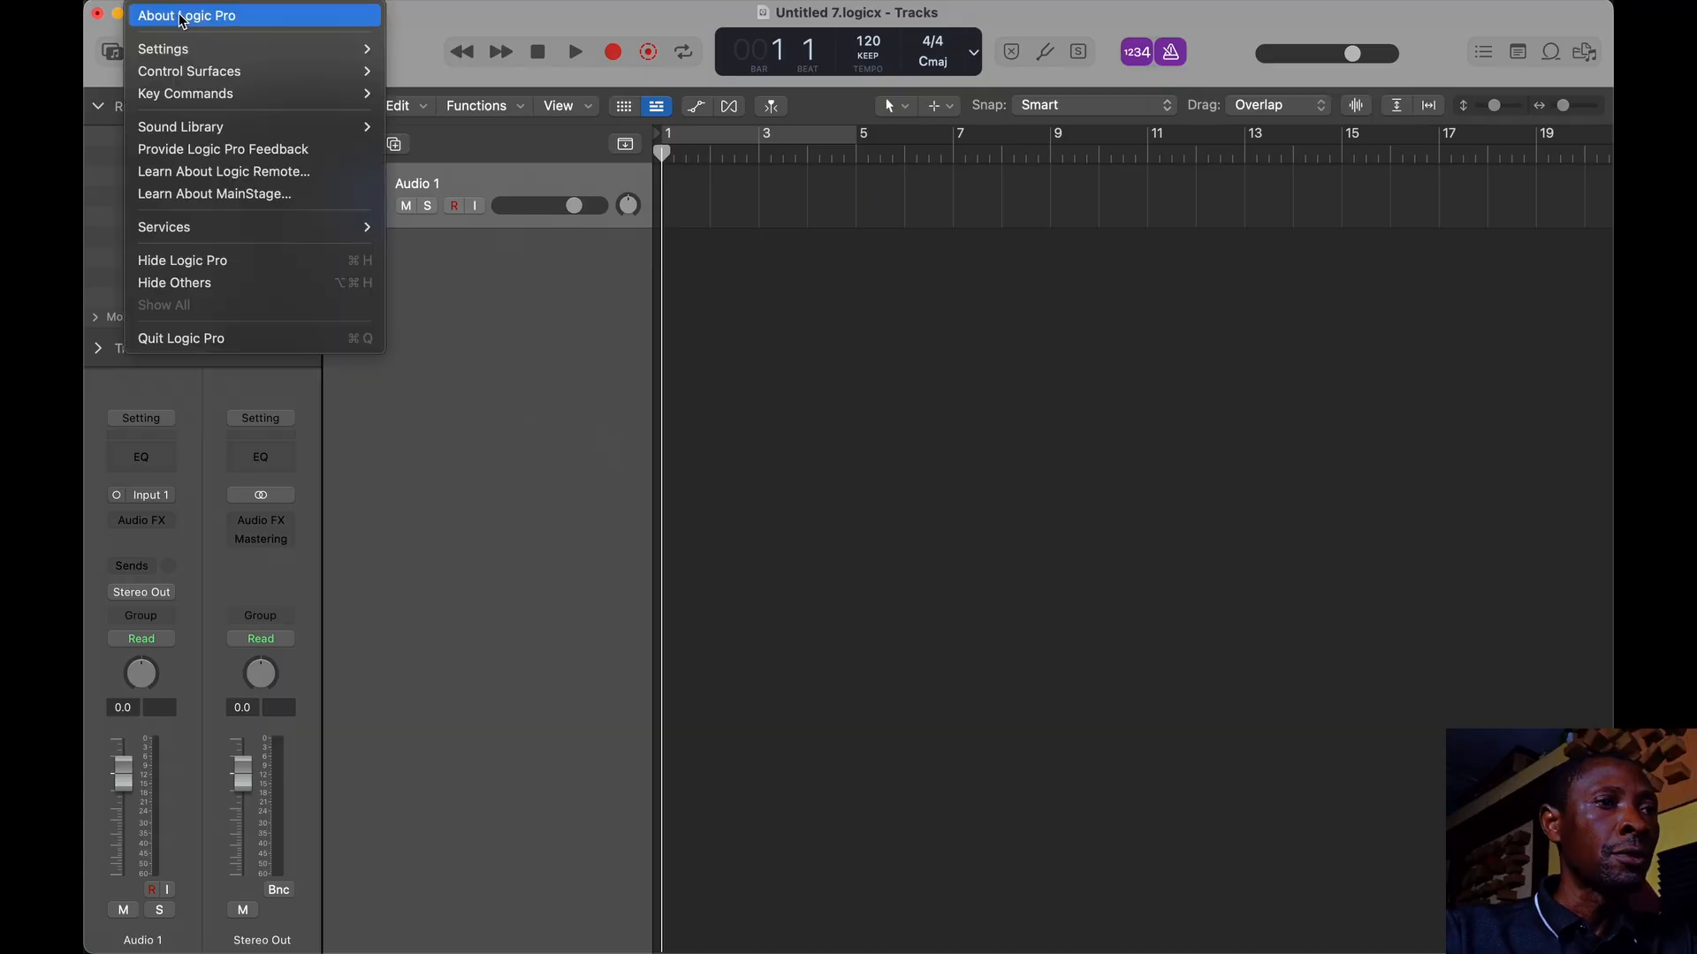
left_click(181, 15)
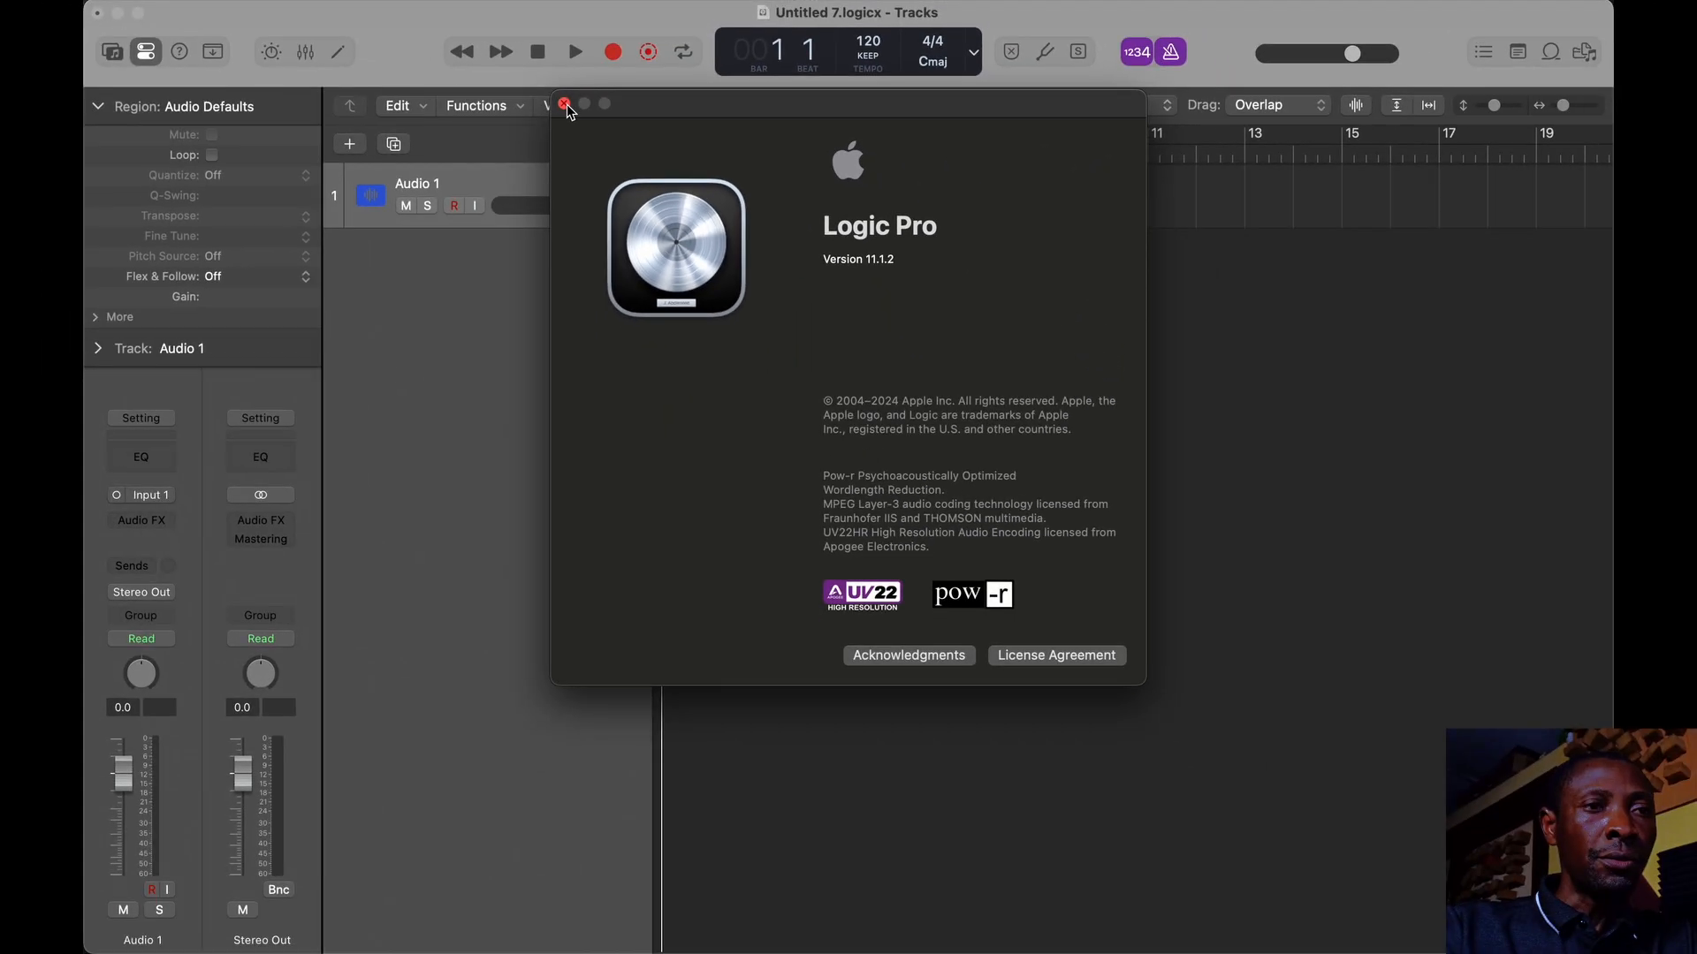
left_click(569, 103)
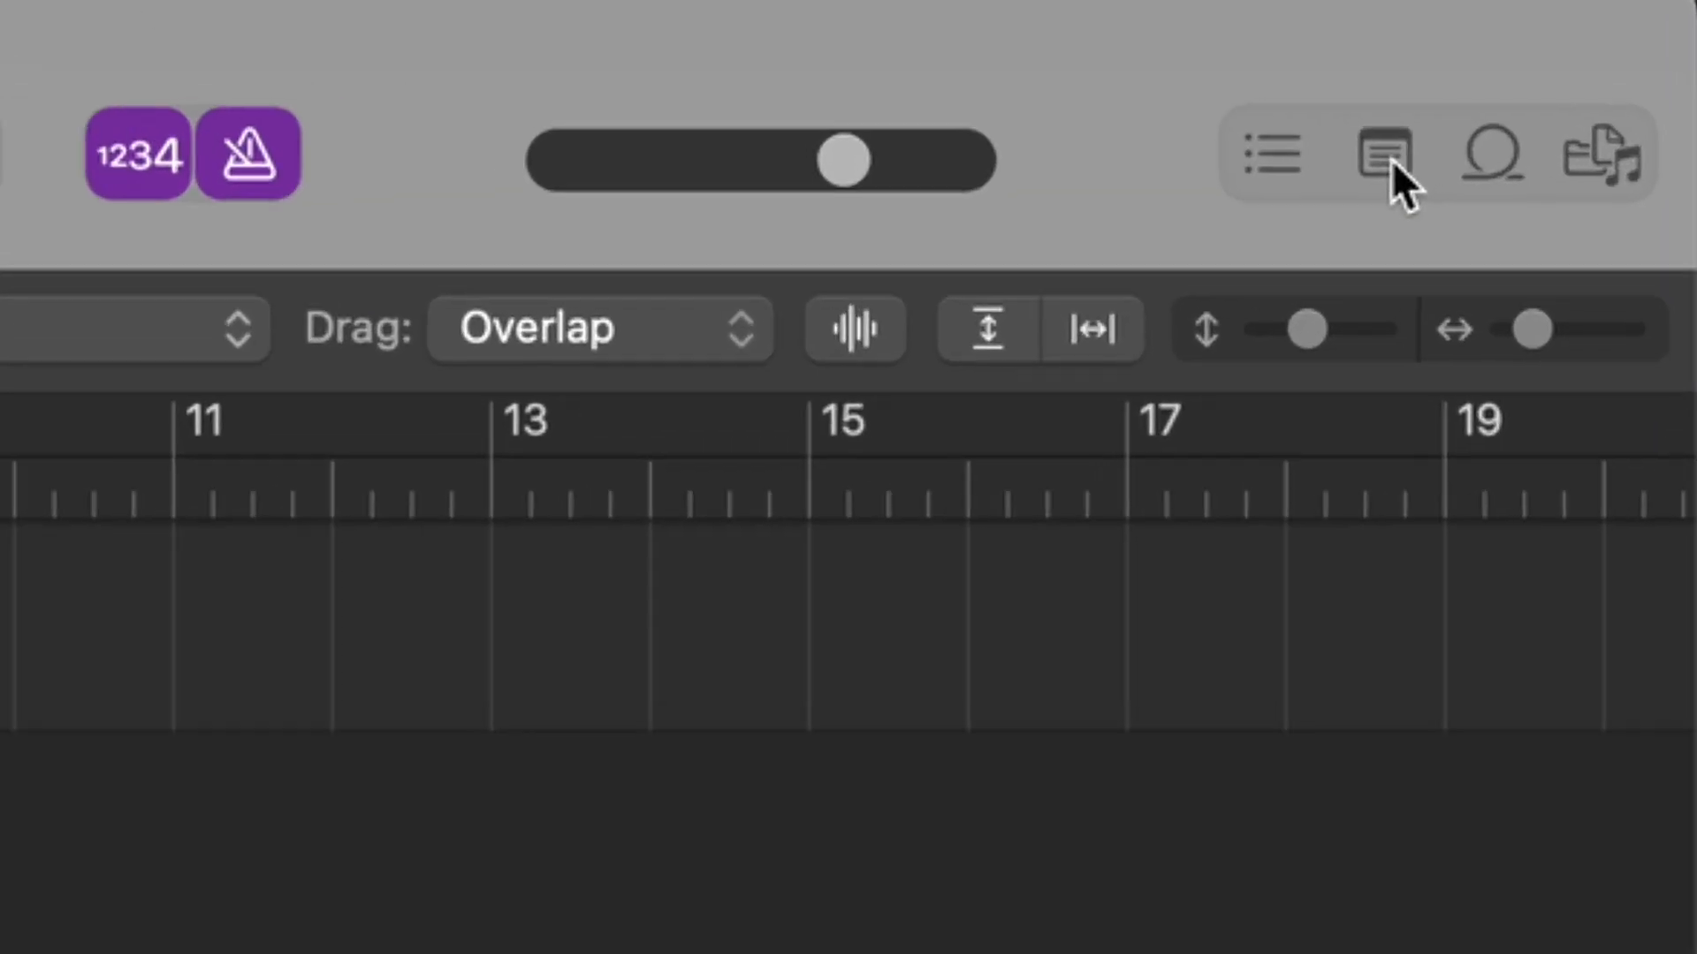
Step: Enter the song lyrics in the project note pad, with a [Verse] starting "The sun it rises to a brand new day" and a [Chorus]
left_click(1518, 53)
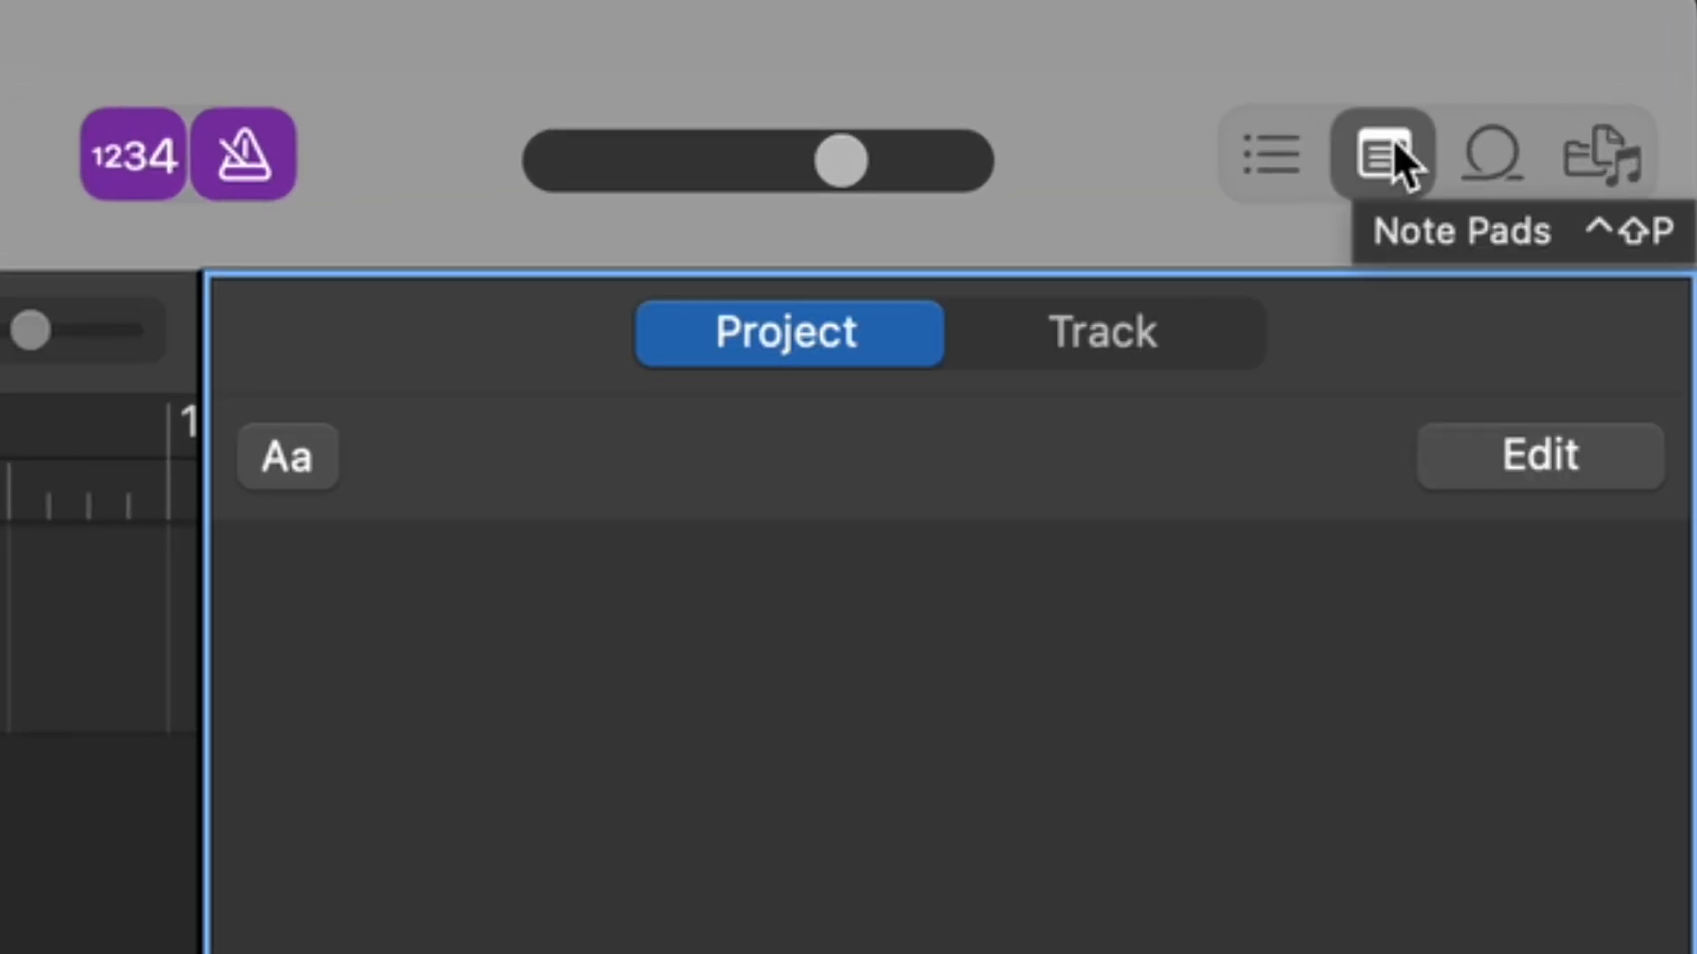
left_click(923, 658)
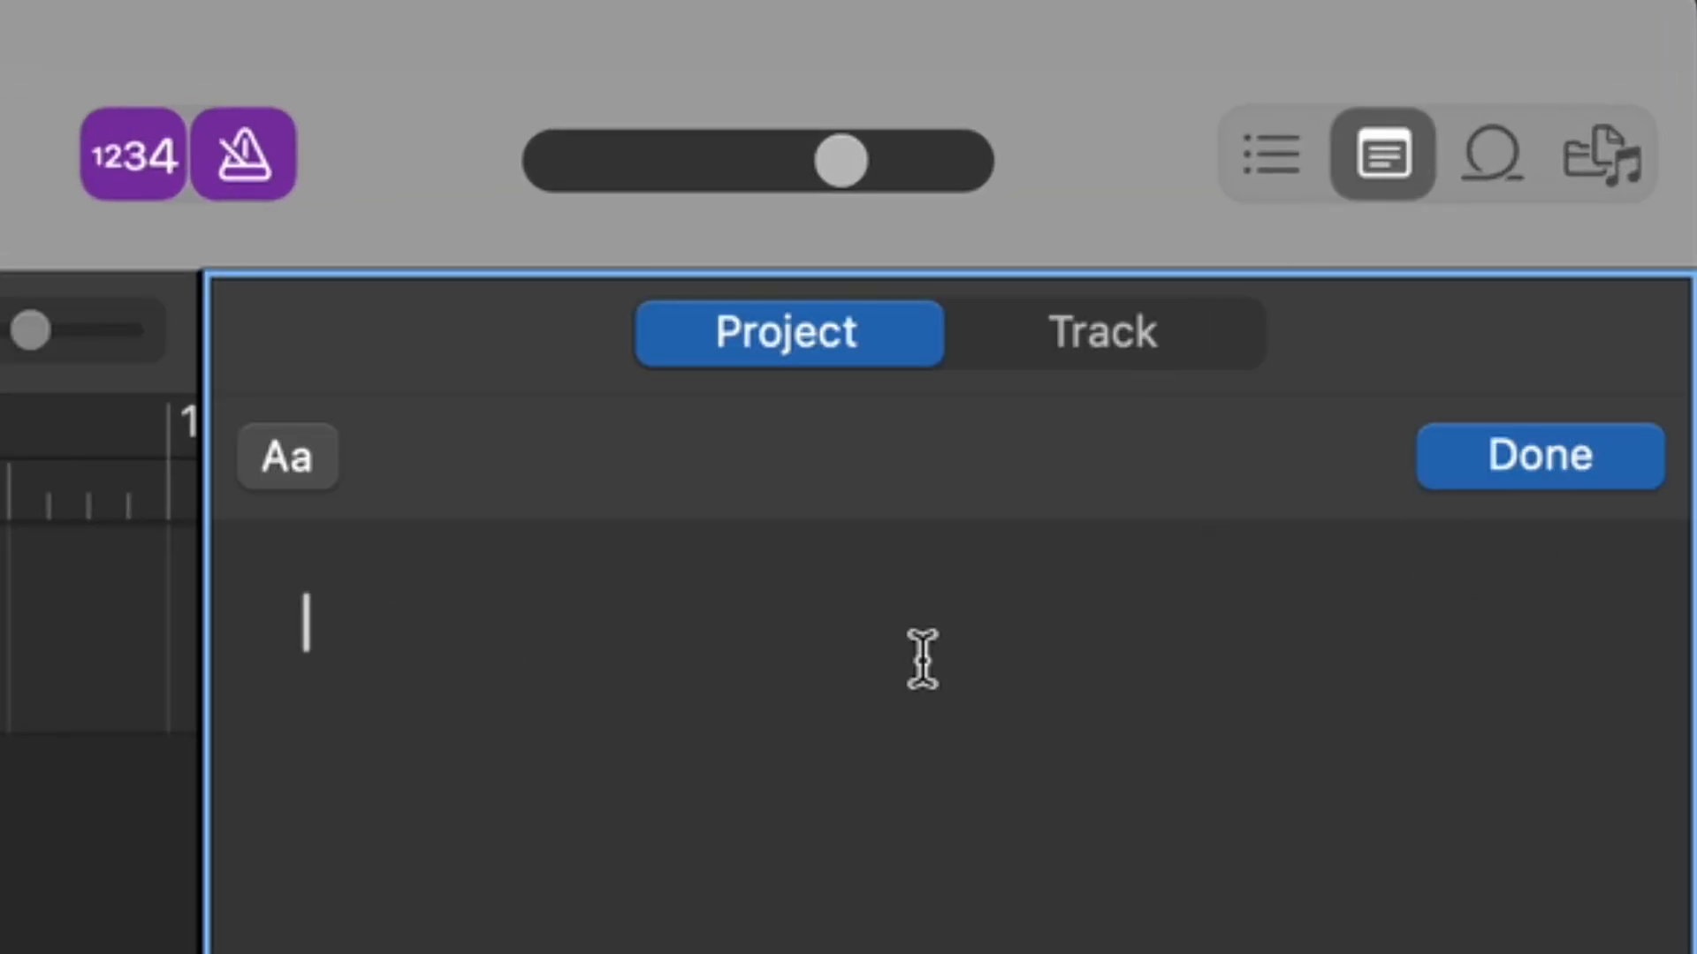
type("[Verse] The sun it rises to a brand new day But the world is lost can't find its way In the stormy seas we kneel and pray Jesus is the light to guide our stray  [Chorus] Jesus is the answer for the world today Above Him there's no other hear me when I say Through the trials and the darkness He'll never sway Jesus is the way the truth the ray")
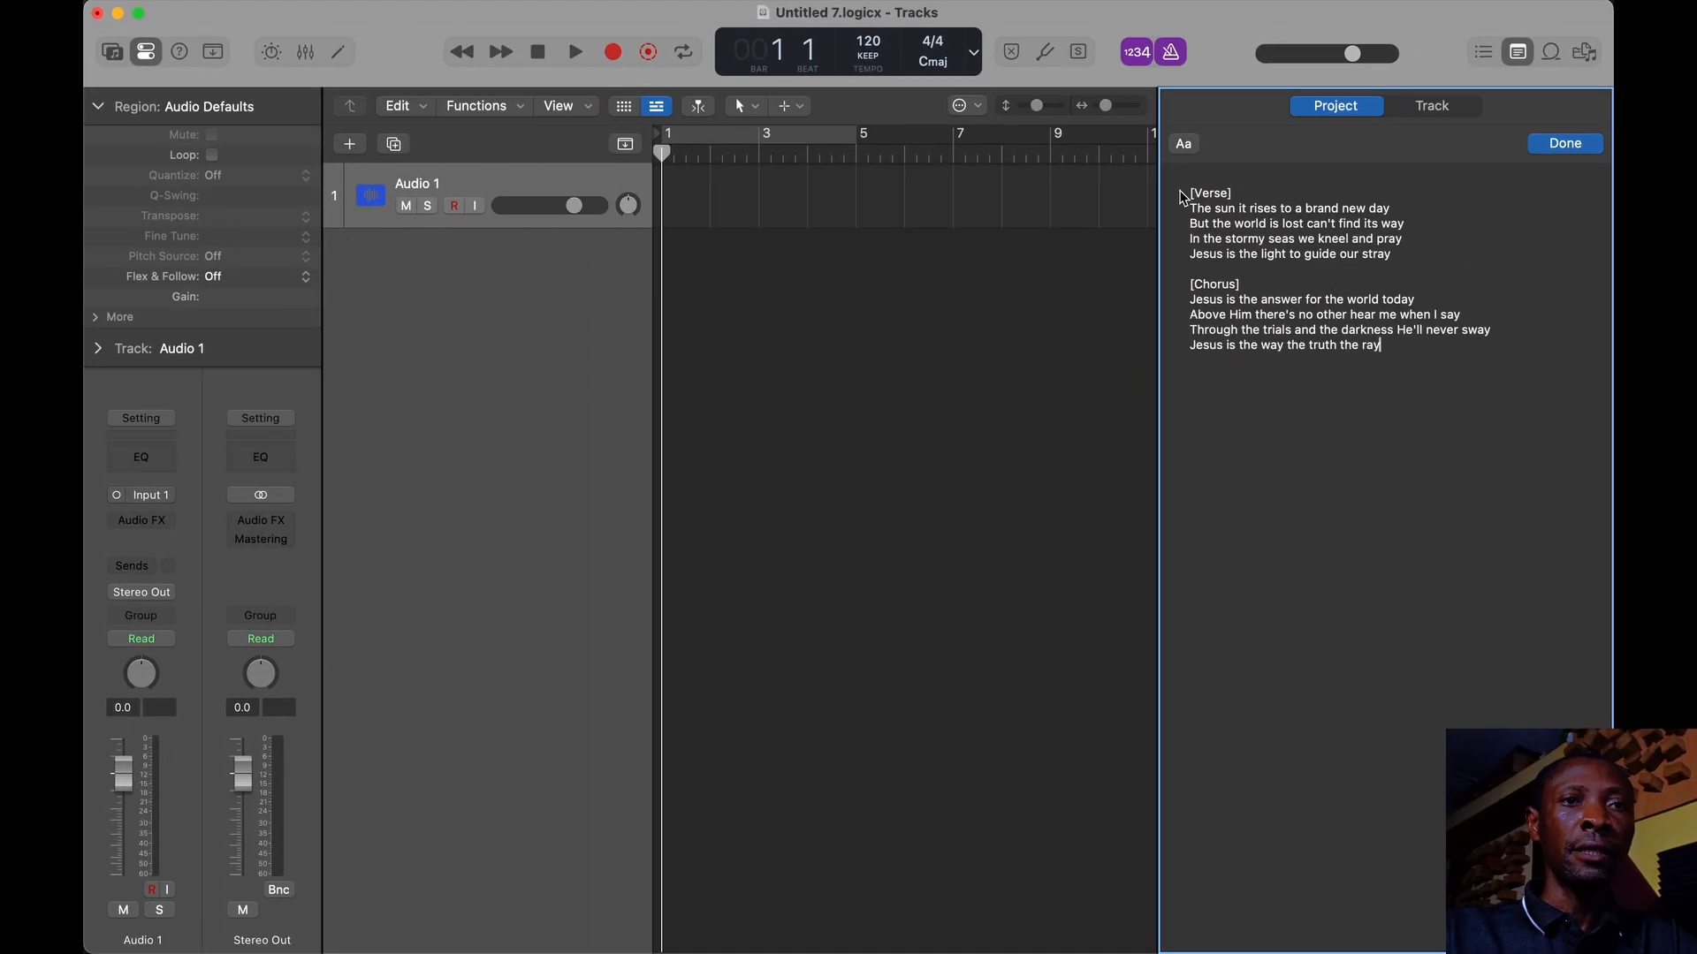
Step: Enlarge all of the lyrics text in the project note pad, finish editing, and hide the note pad
key("super+a")
left_click(1323, 616)
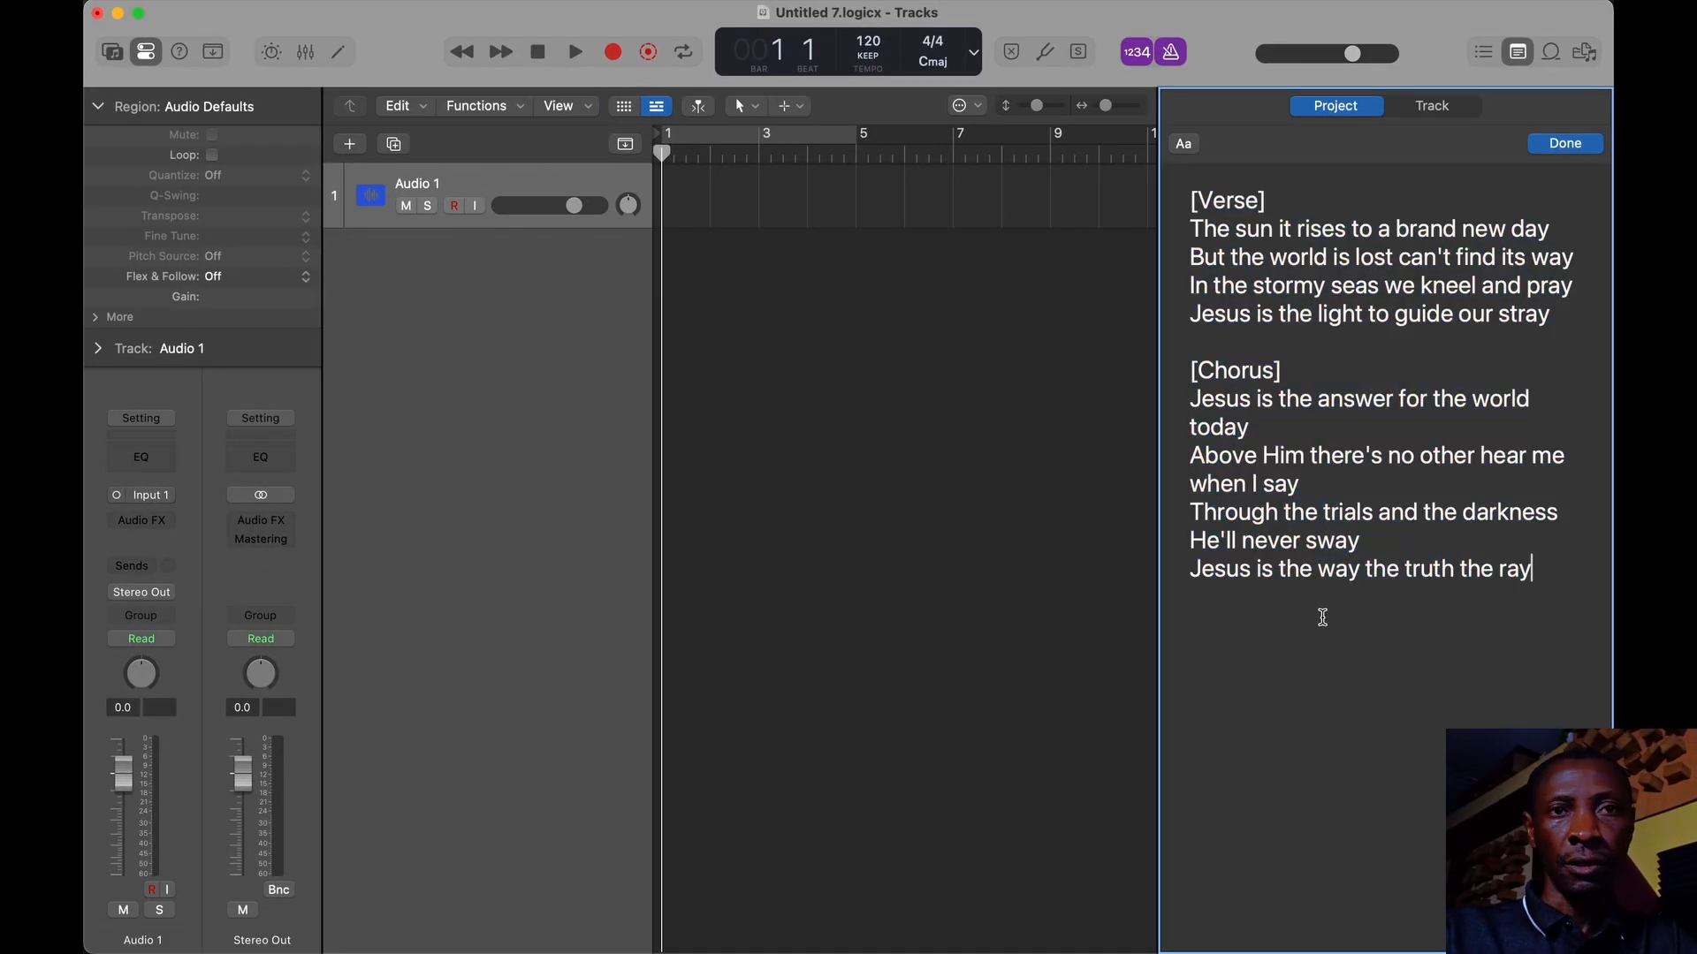
left_click(1560, 144)
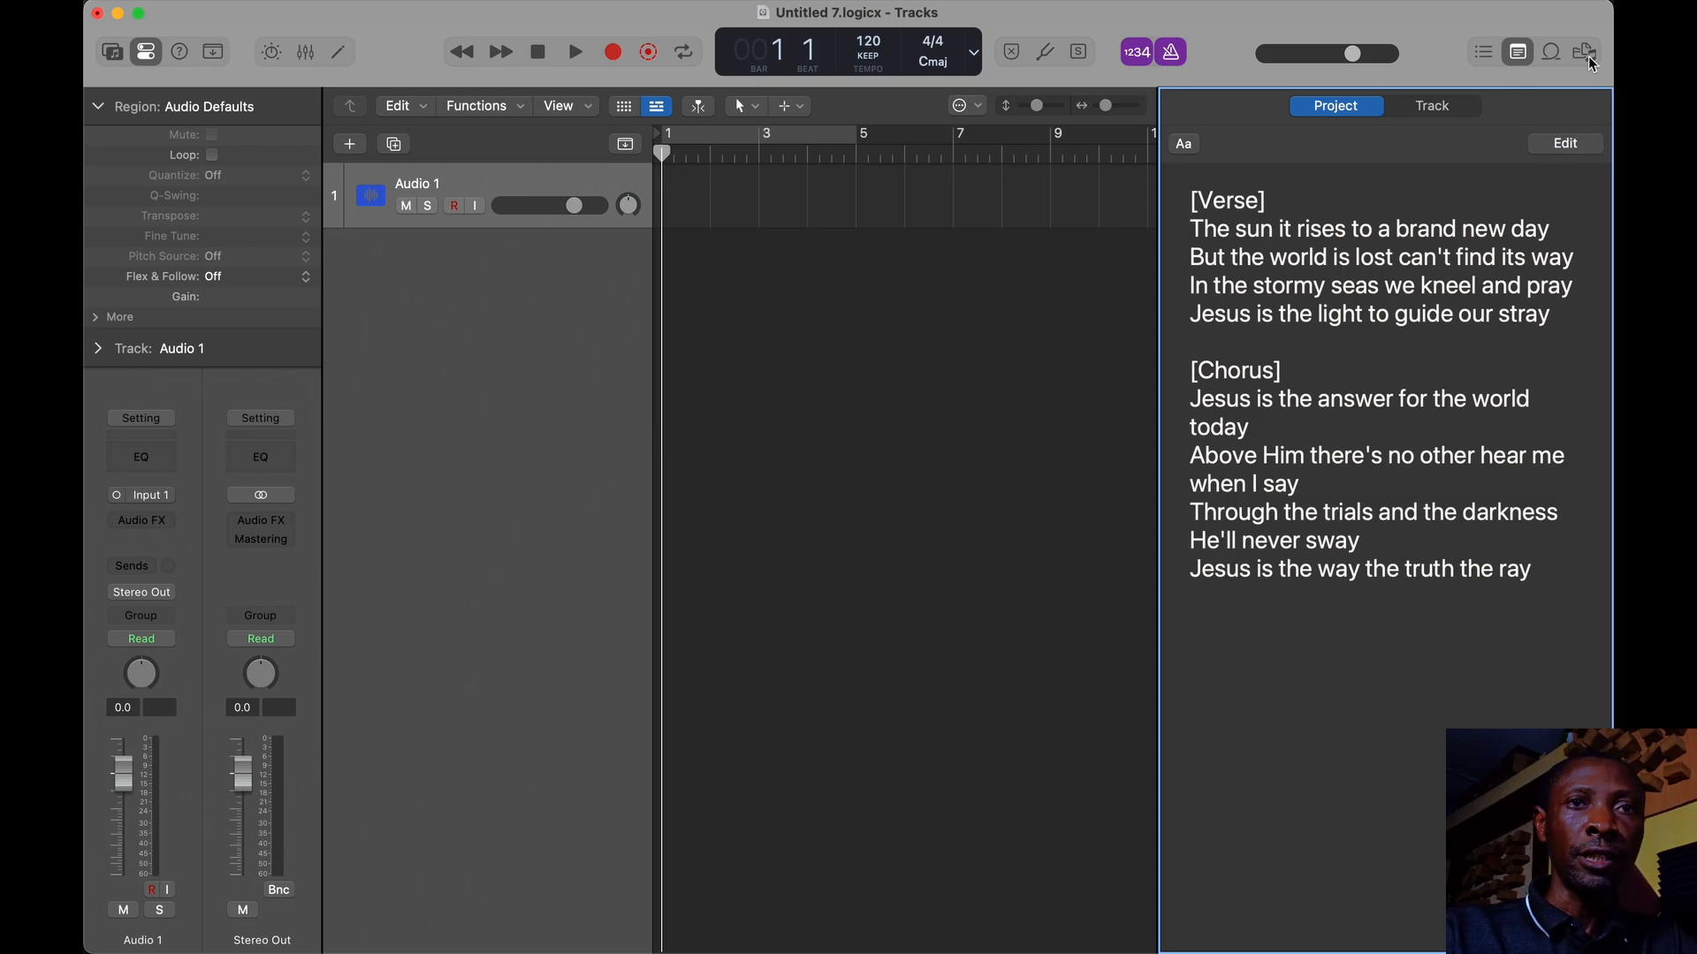
left_click(1522, 55)
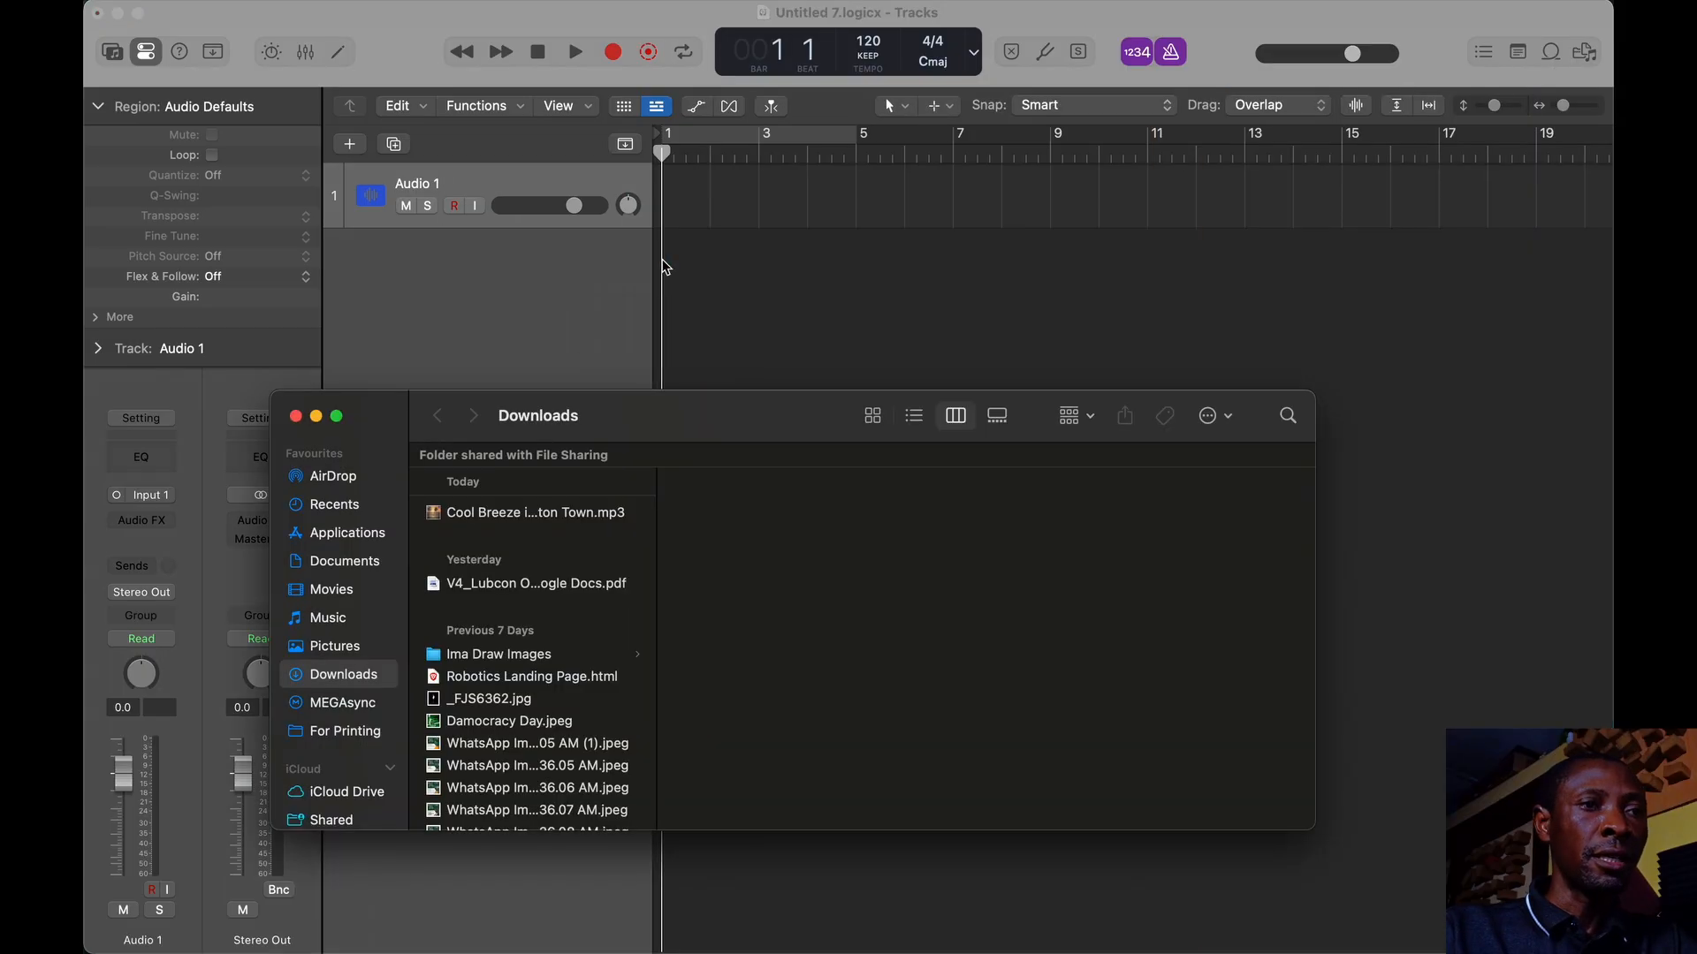
Step: Import Cool Breeze in Kingston Town.mp3 from Downloads onto a new track at bar 1 and play back its opening
left_click_drag(654, 292, 670, 265)
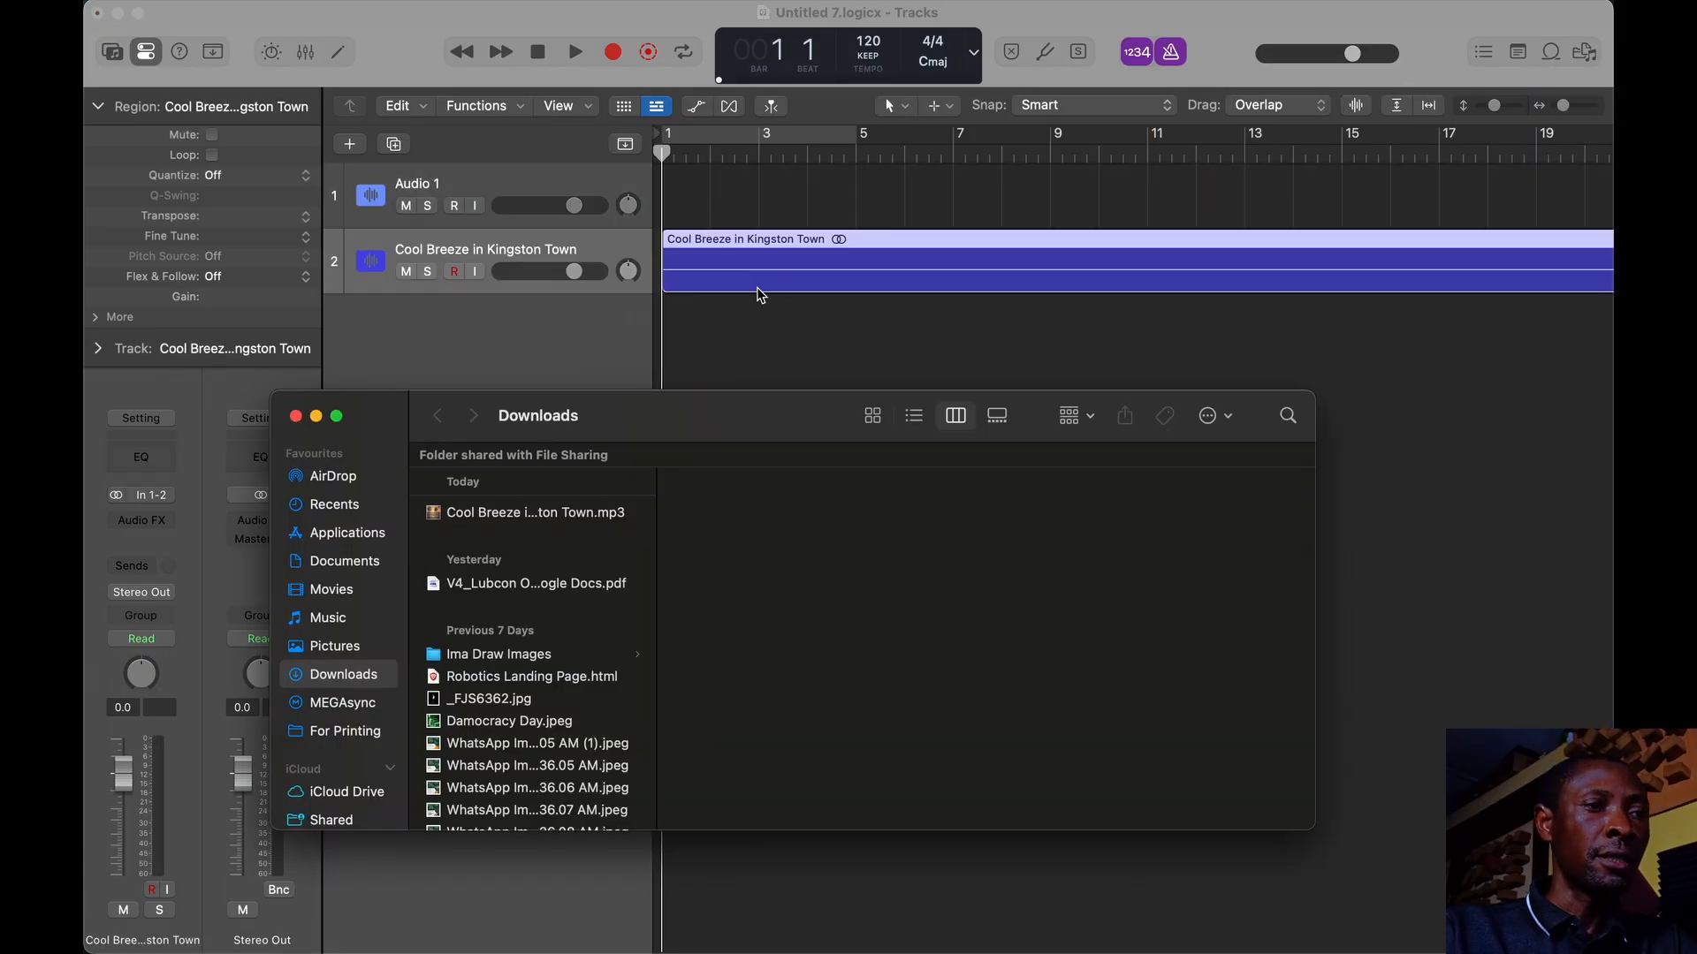
left_click(776, 343)
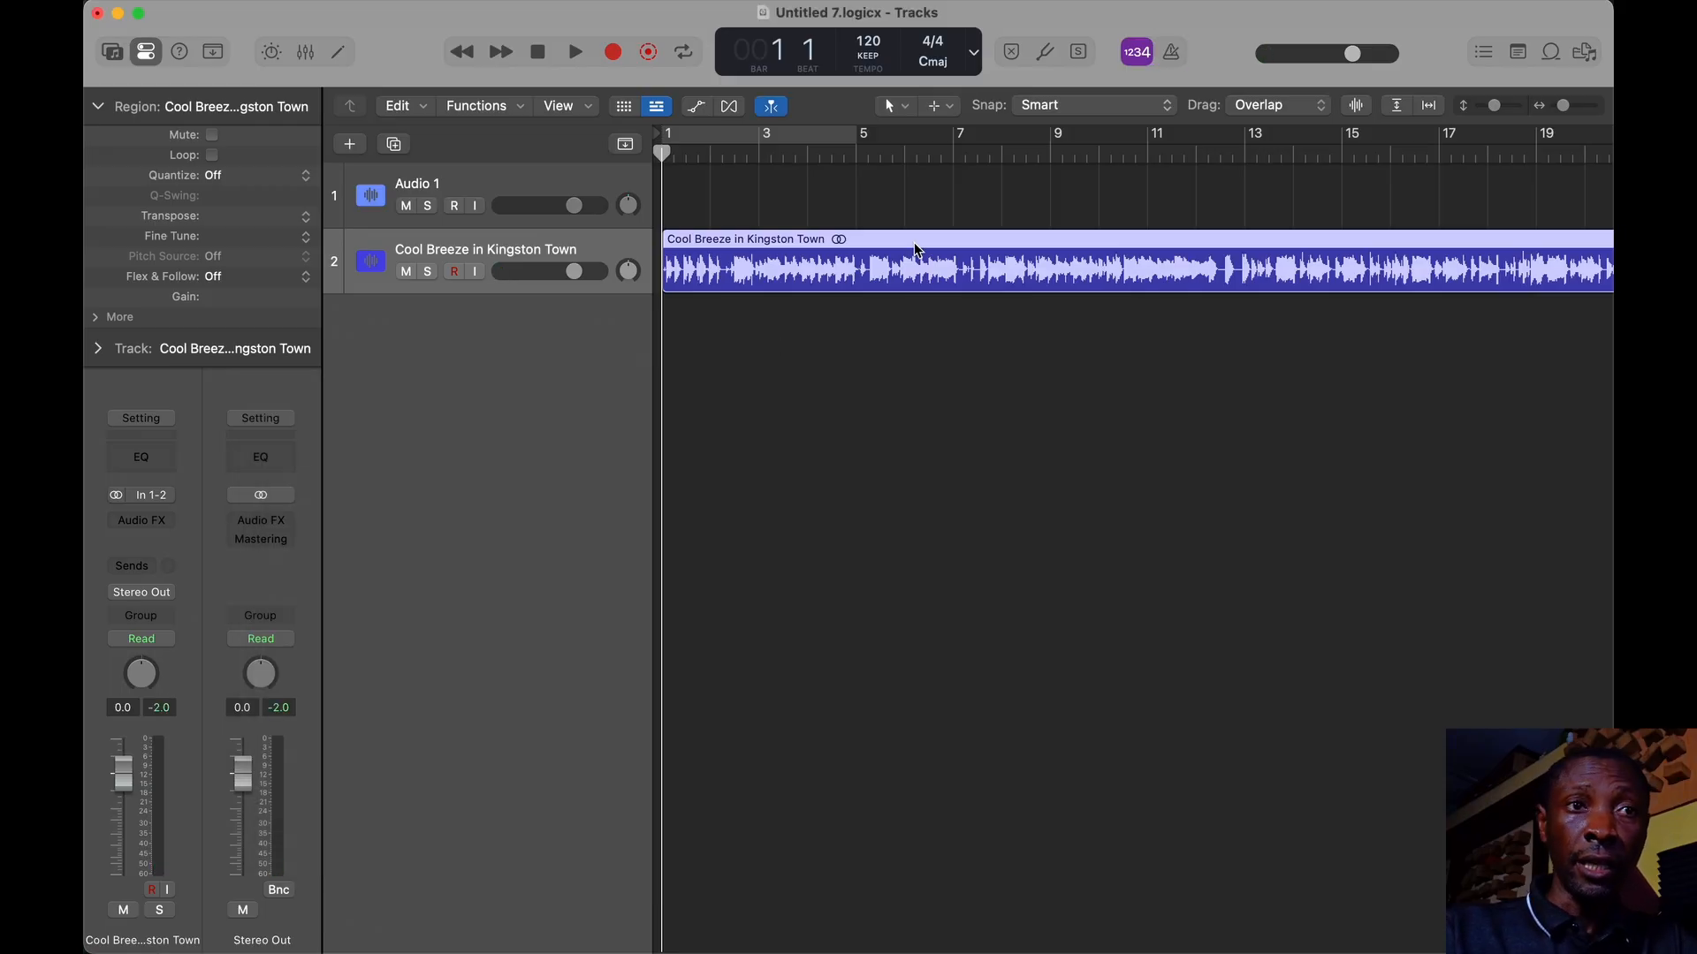
key("space")
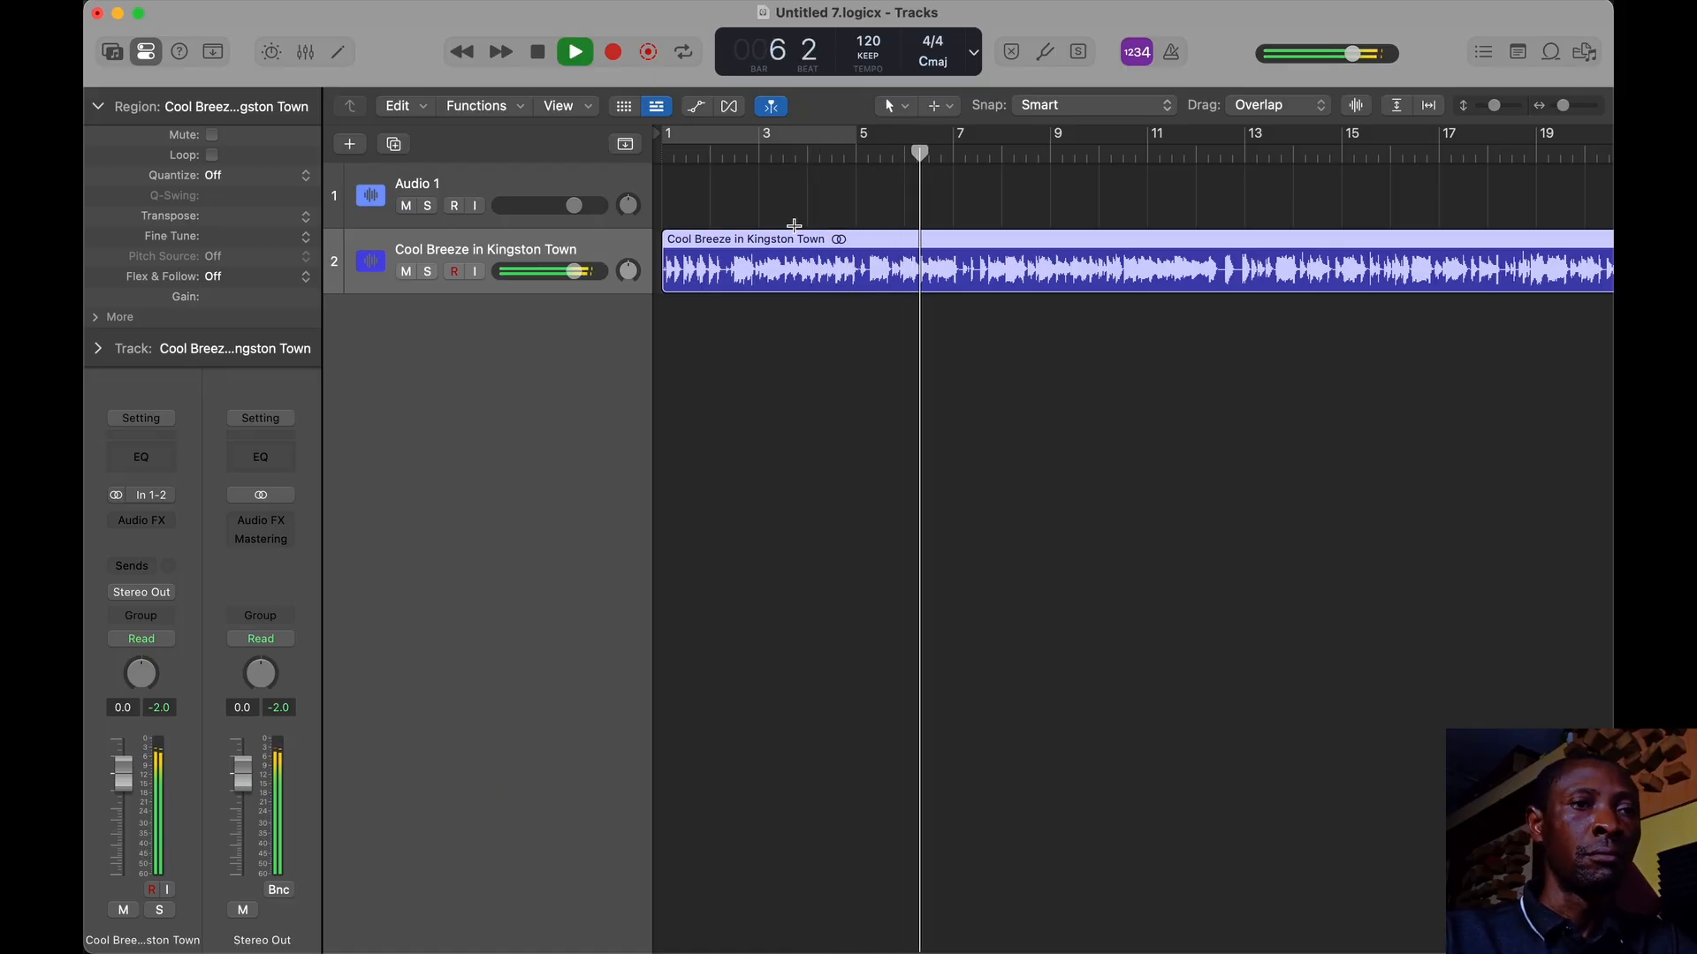
key("space")
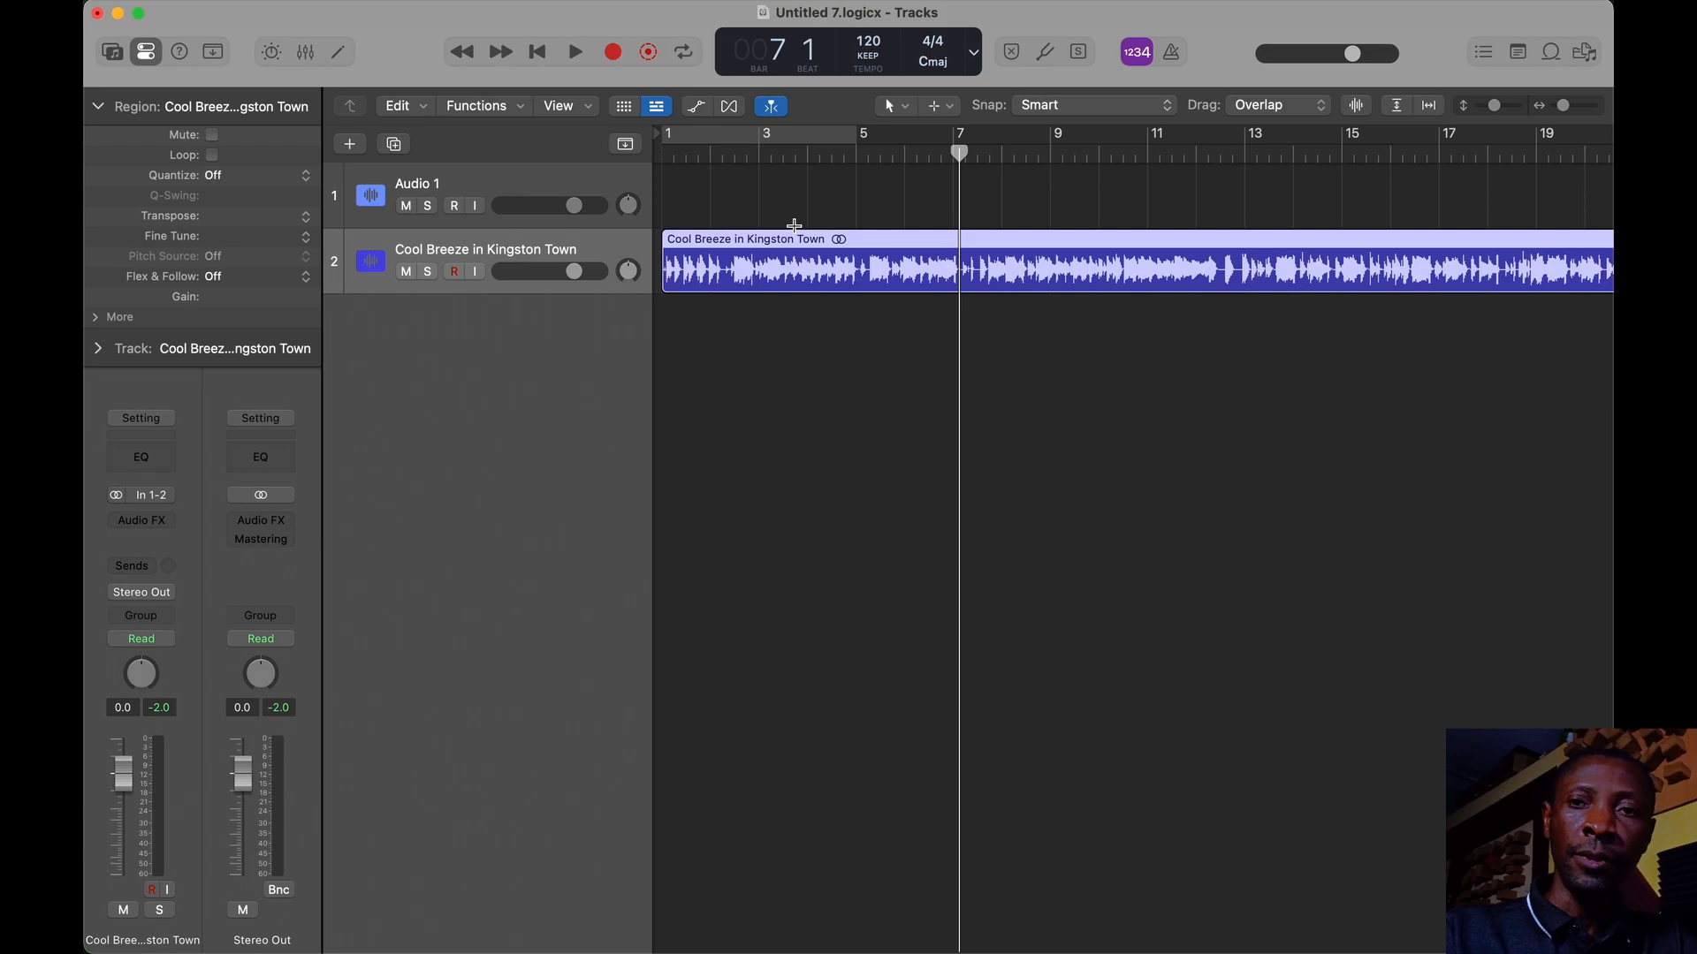
Step: Split the Cool Breeze in Kingston Town region into Vocals, Drums, Bass and Other stems with Stem Splitter
right_click(826, 240)
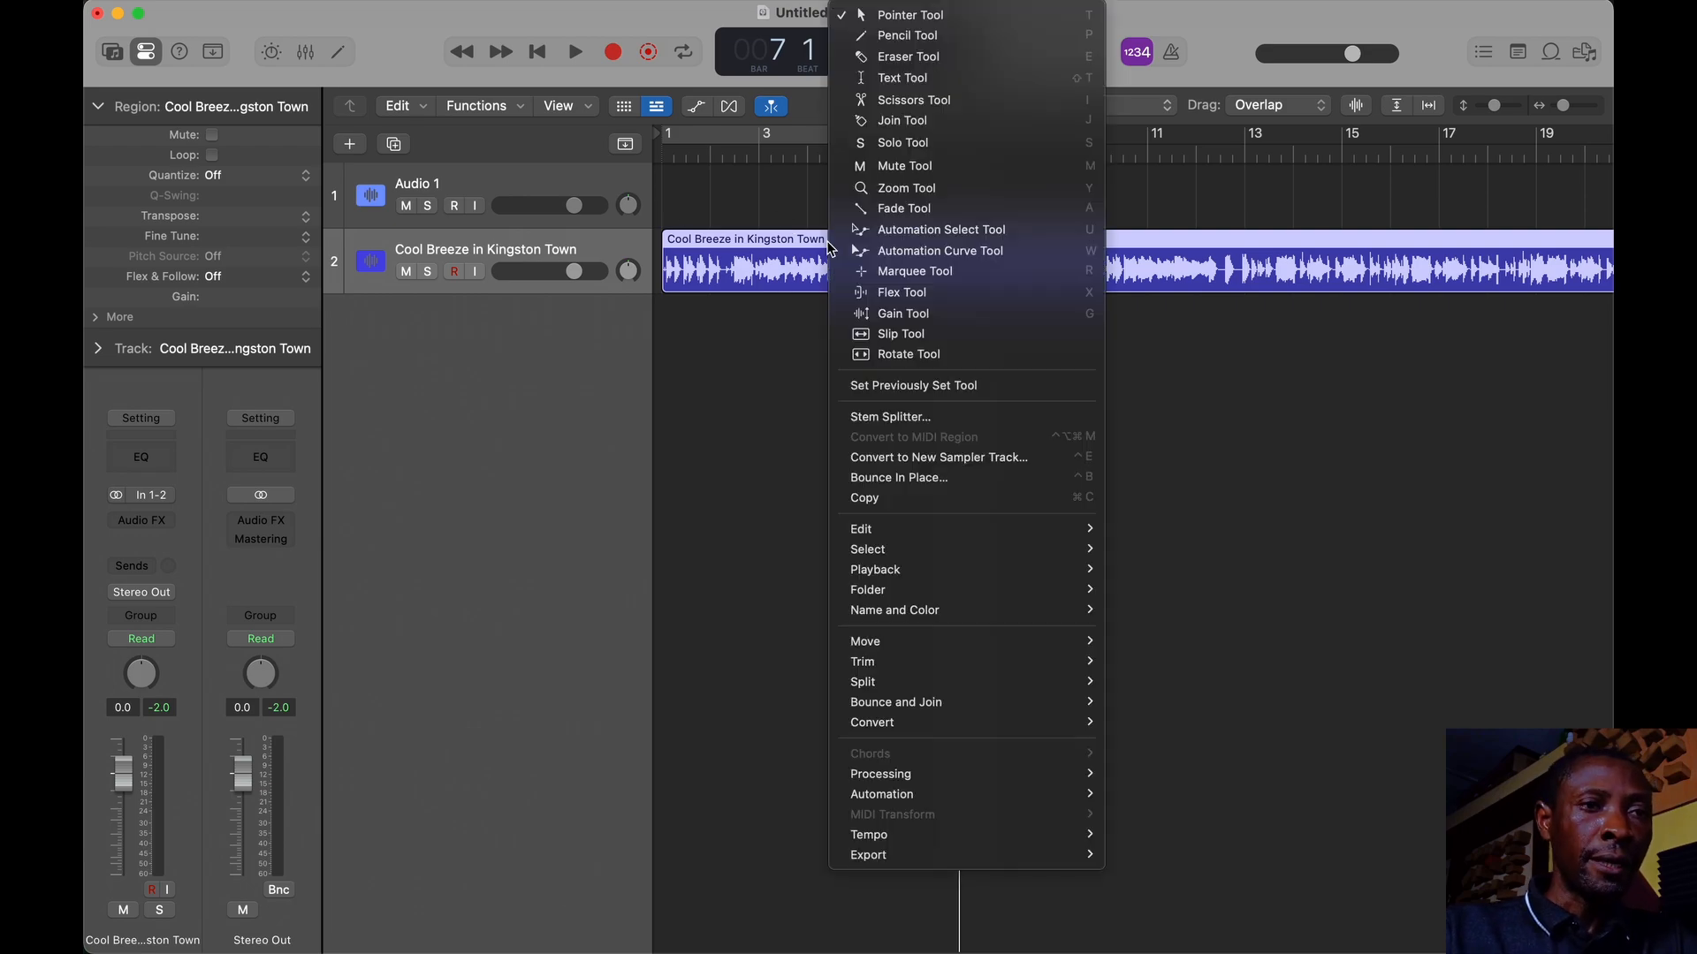
left_click(856, 421)
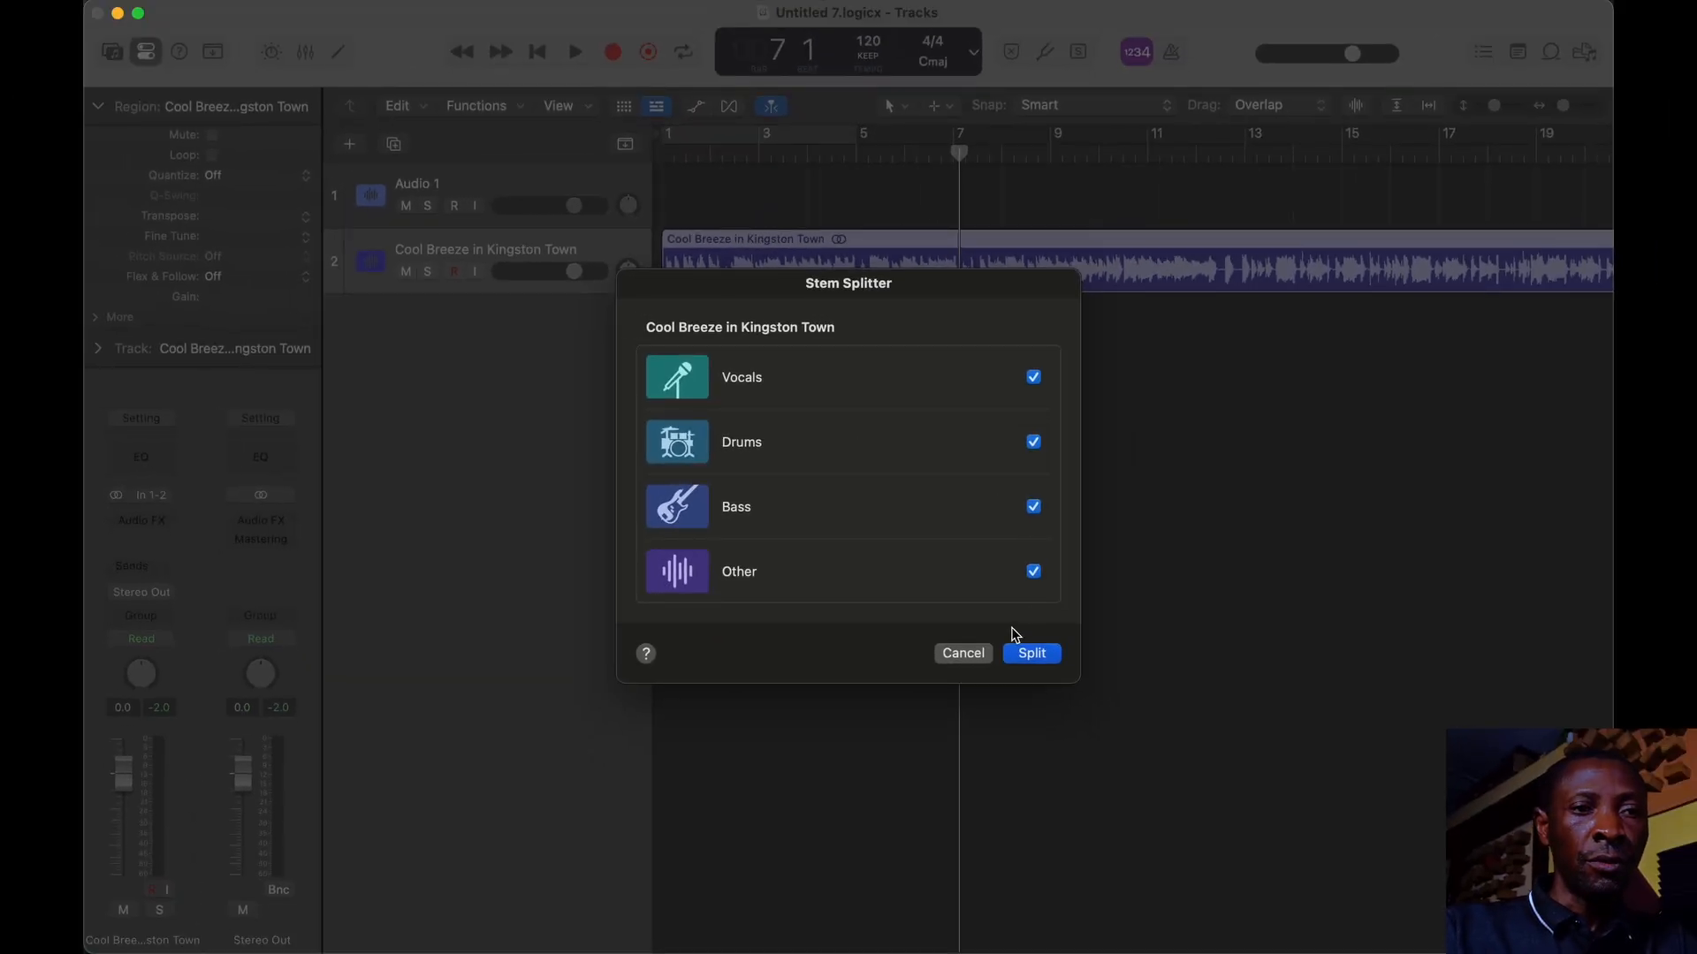
left_click(1032, 655)
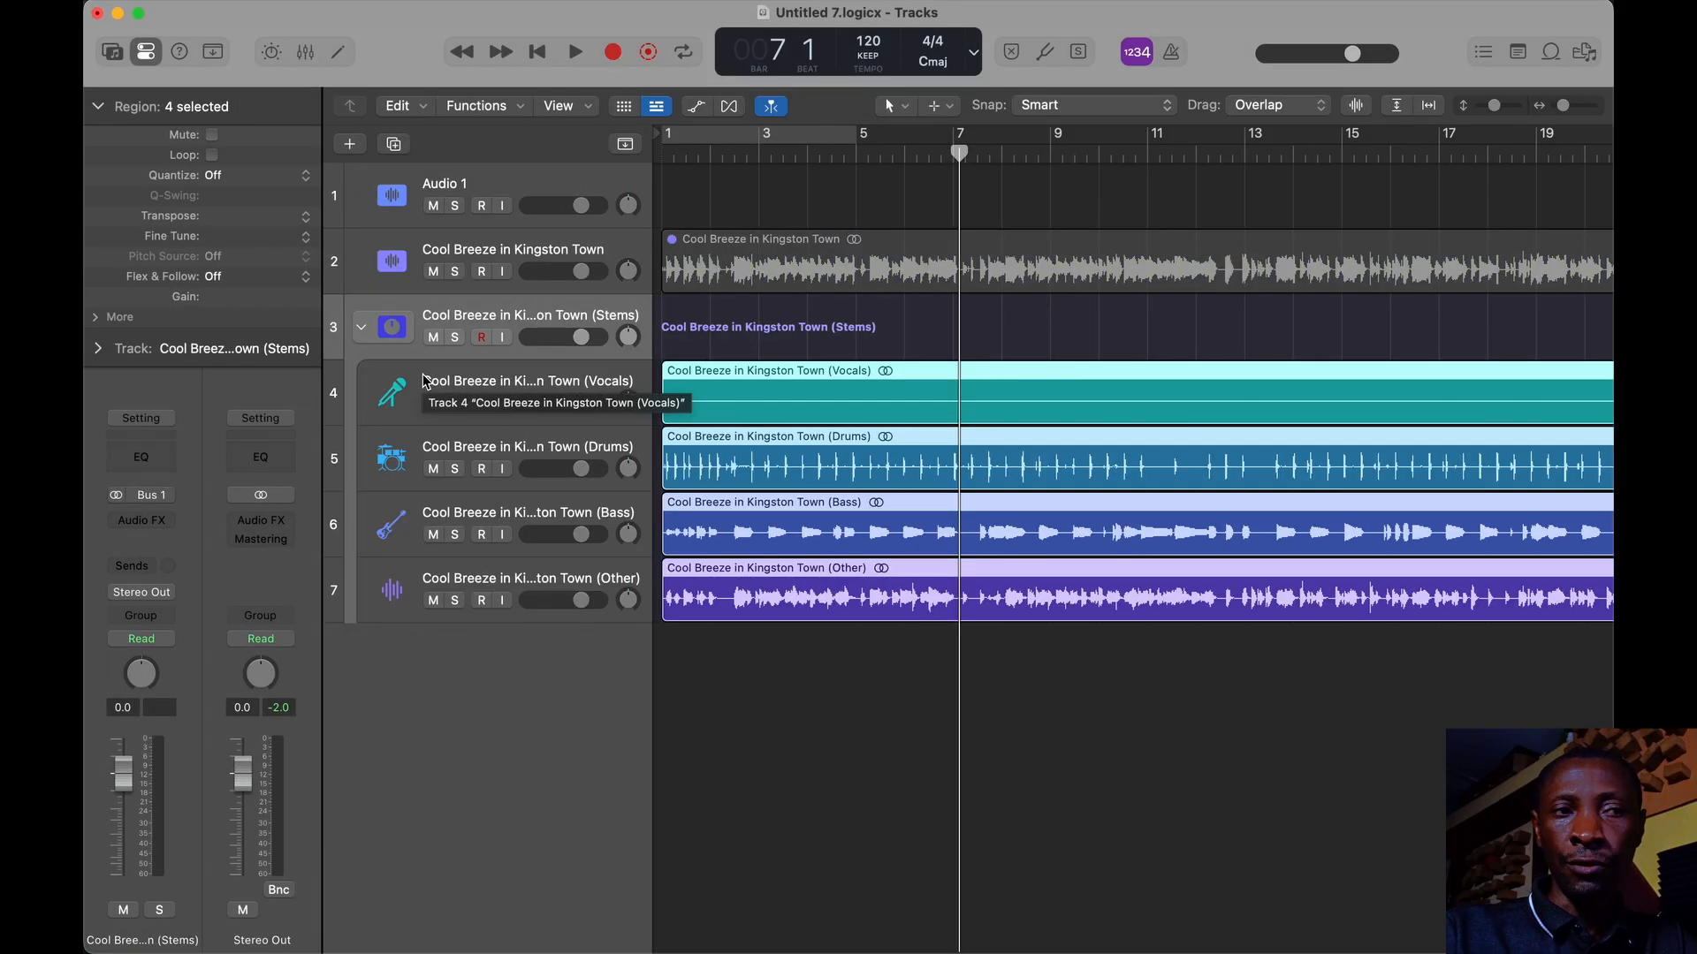
Step: Solo the Drums stem and listen to it for a few bars
left_click(456, 469)
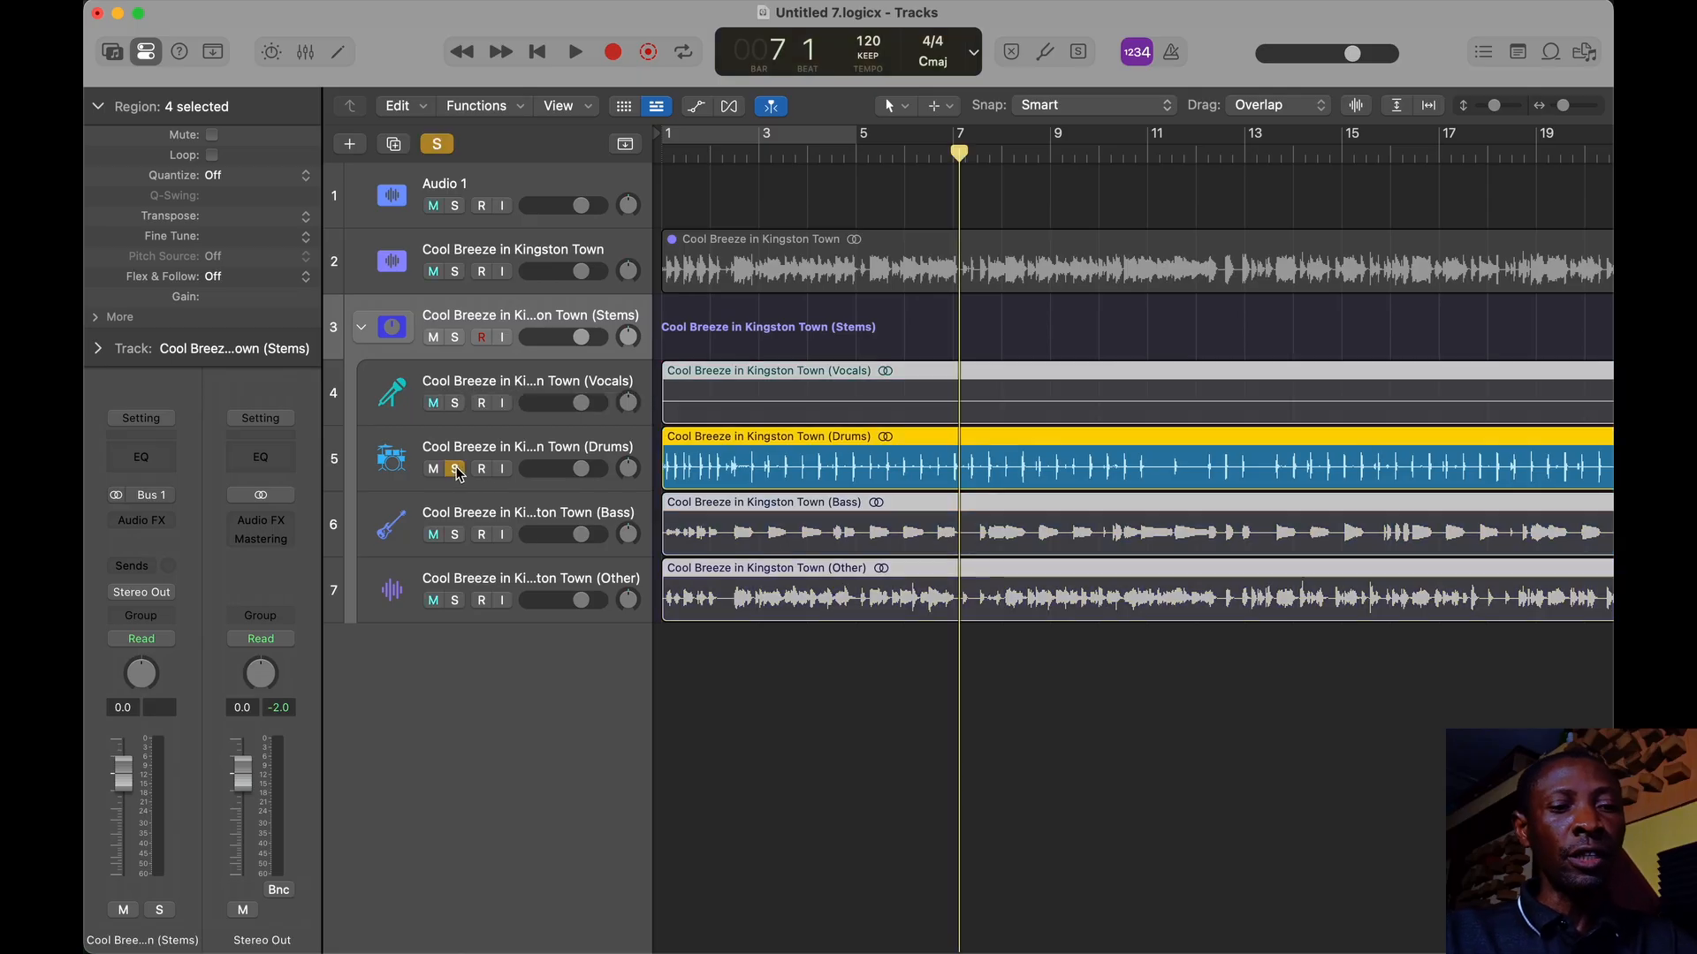
key("space")
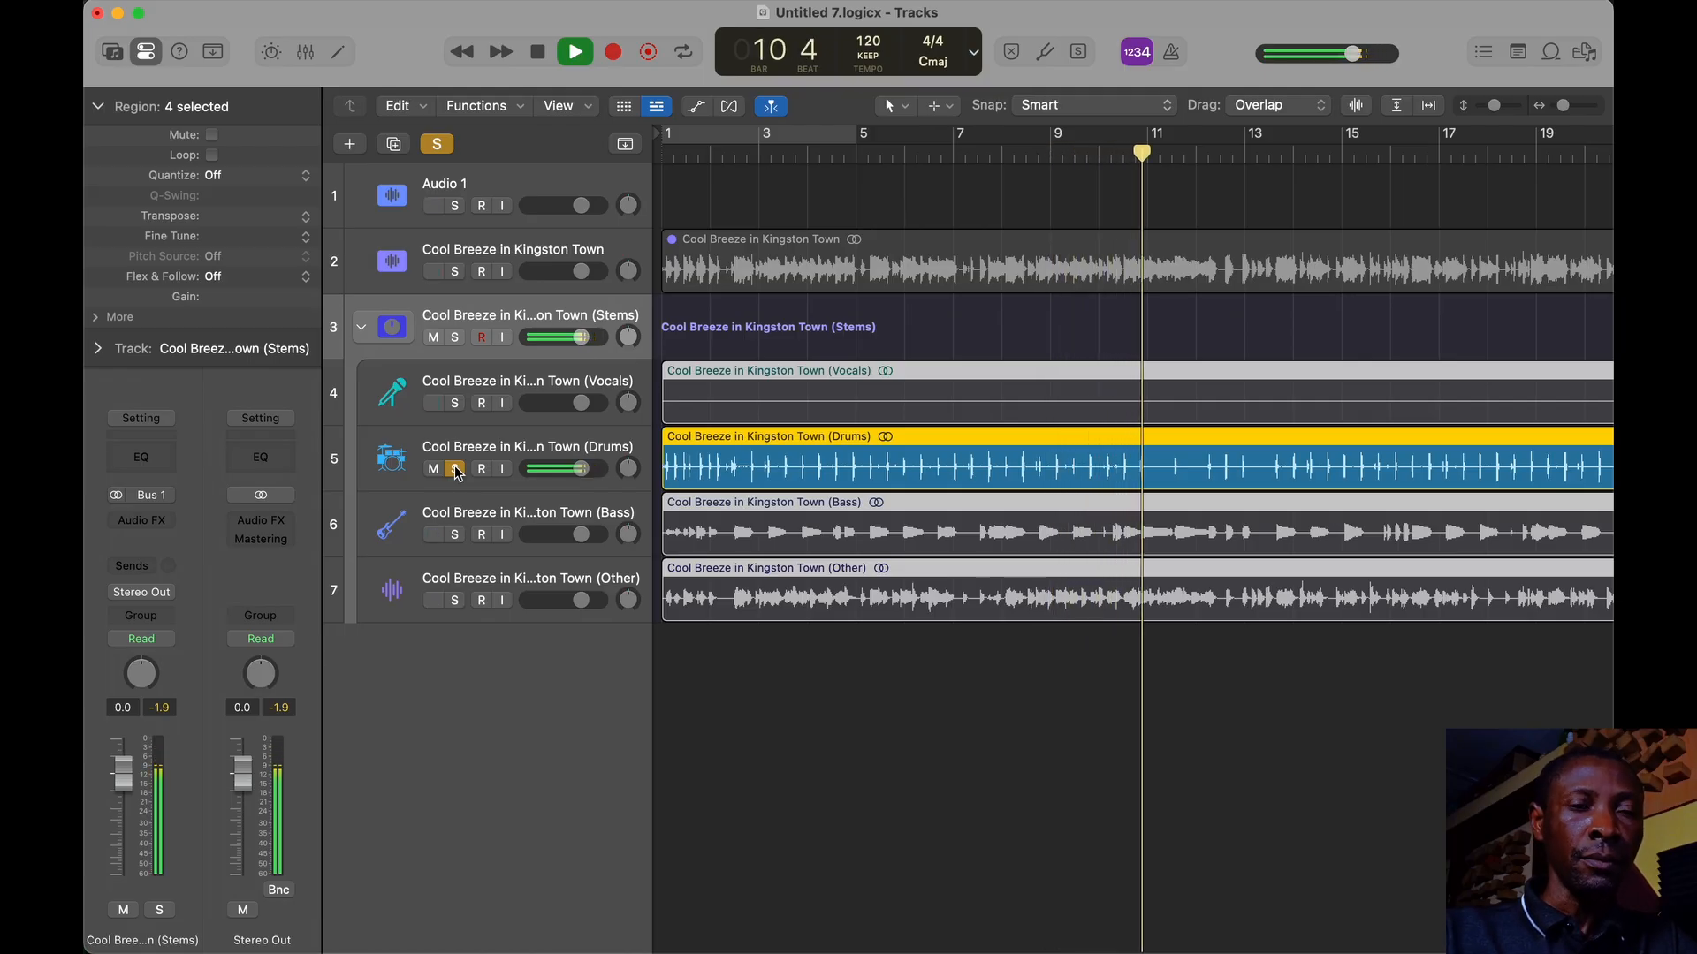
key("space")
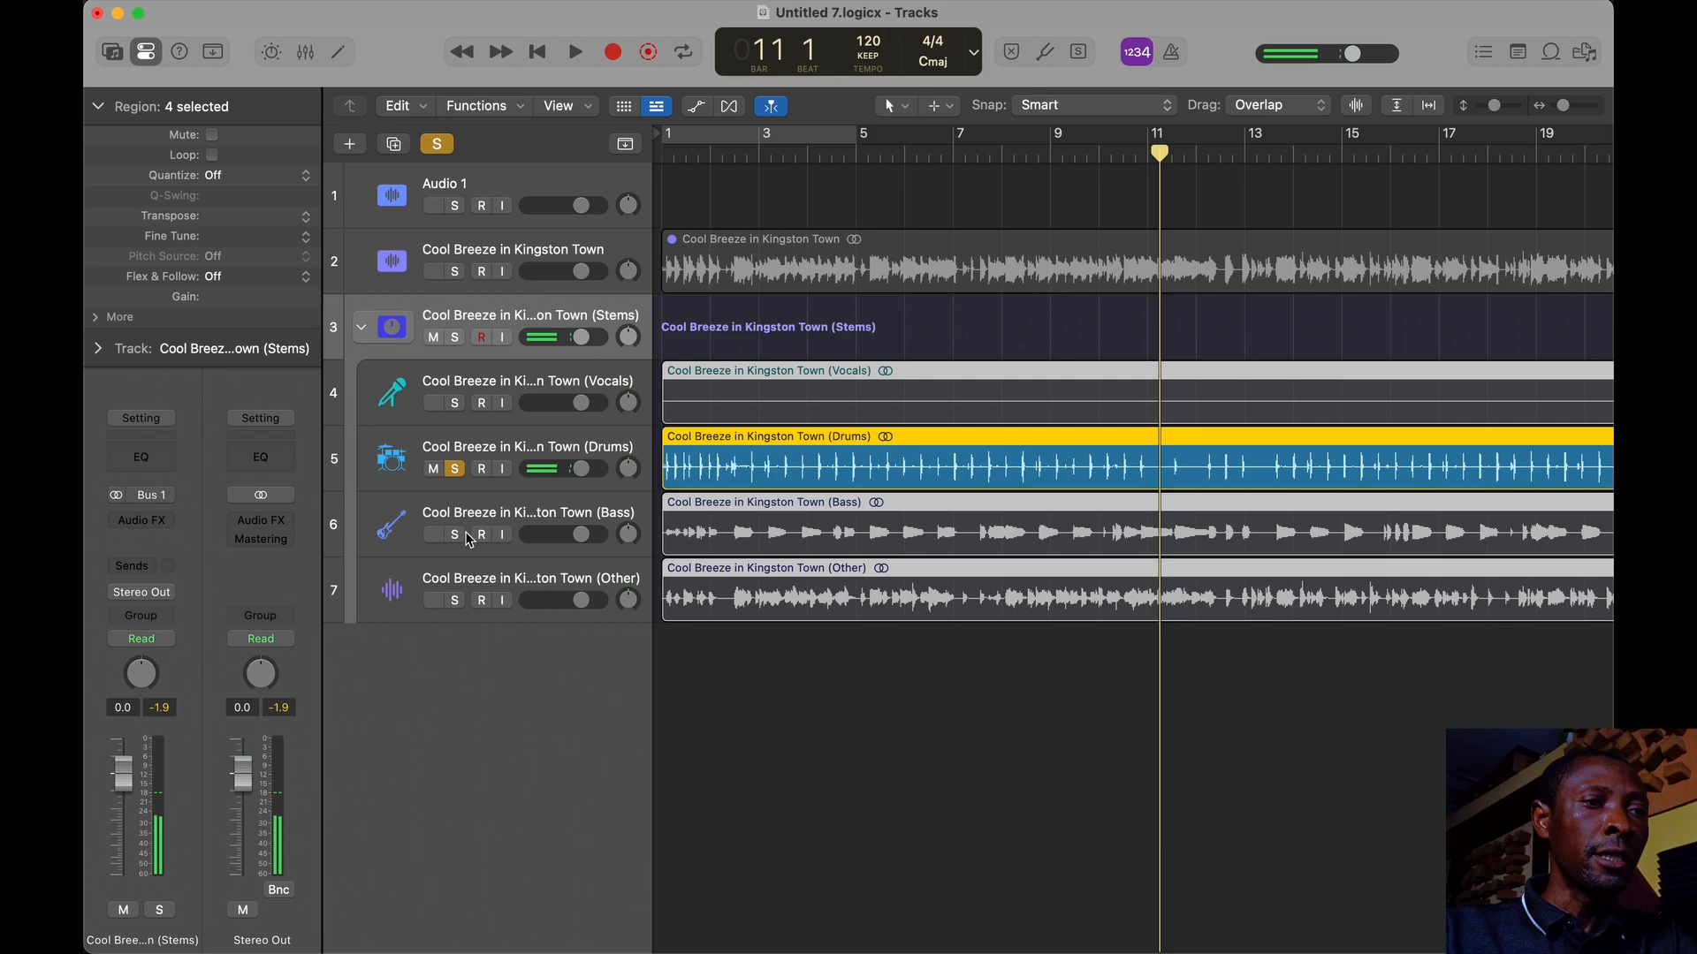
Step: Solo only the Bass stem and listen to it for a few bars
left_click(455, 535, "alt")
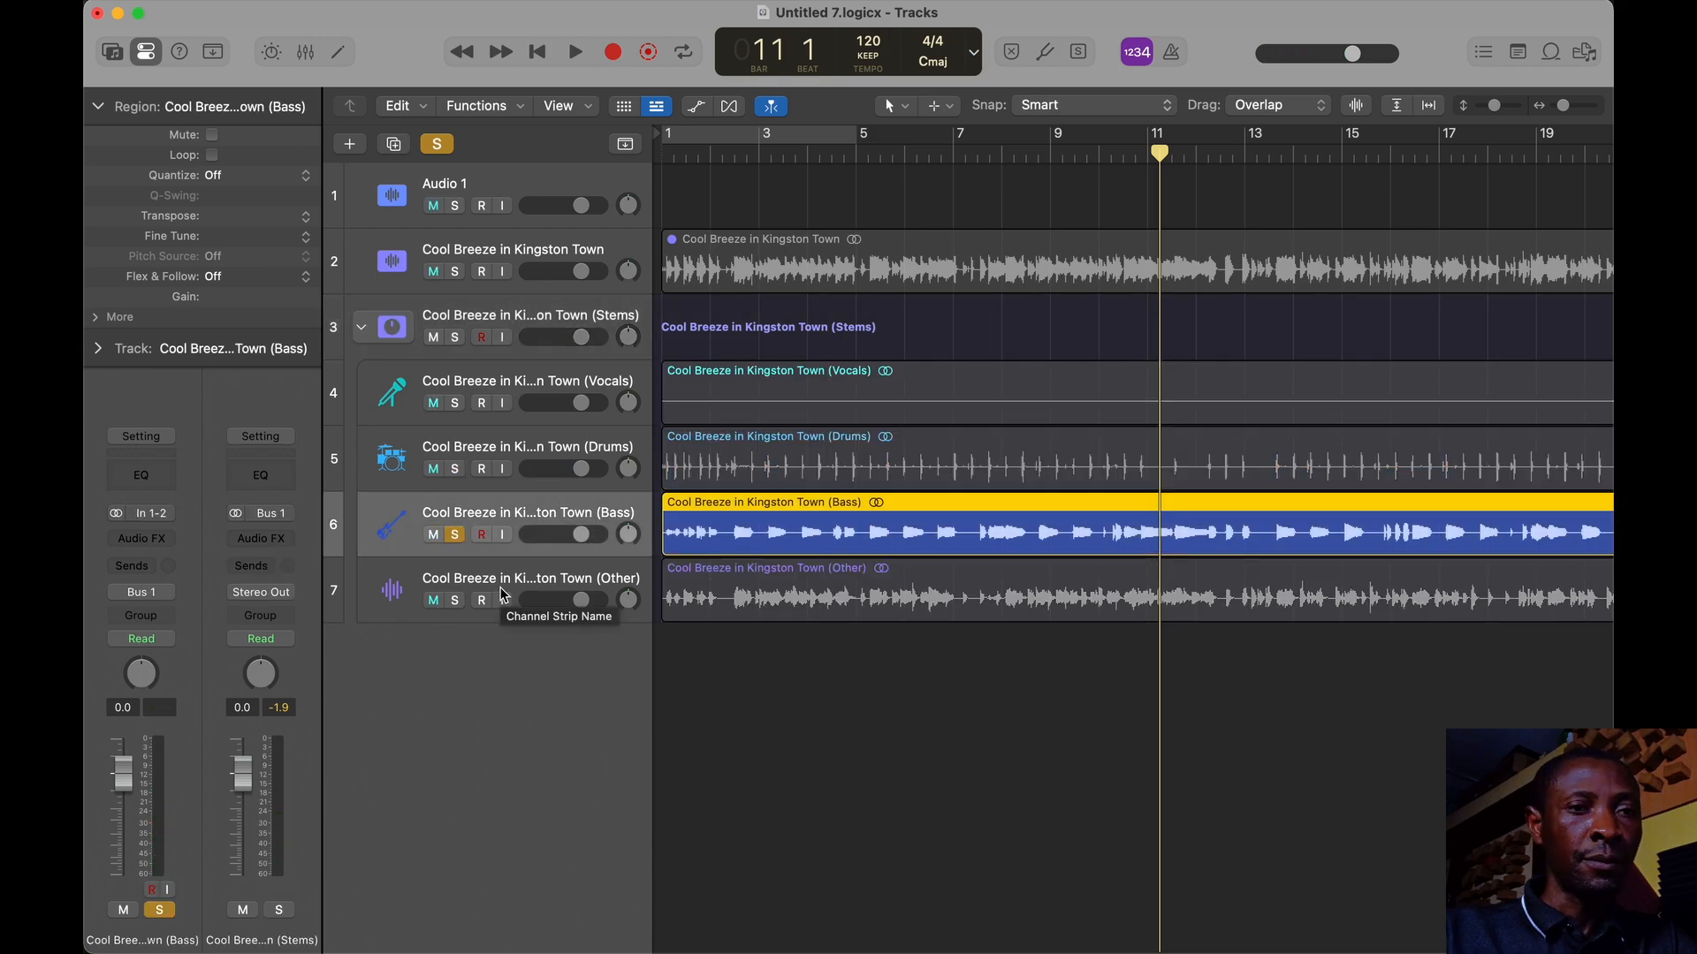
key("space")
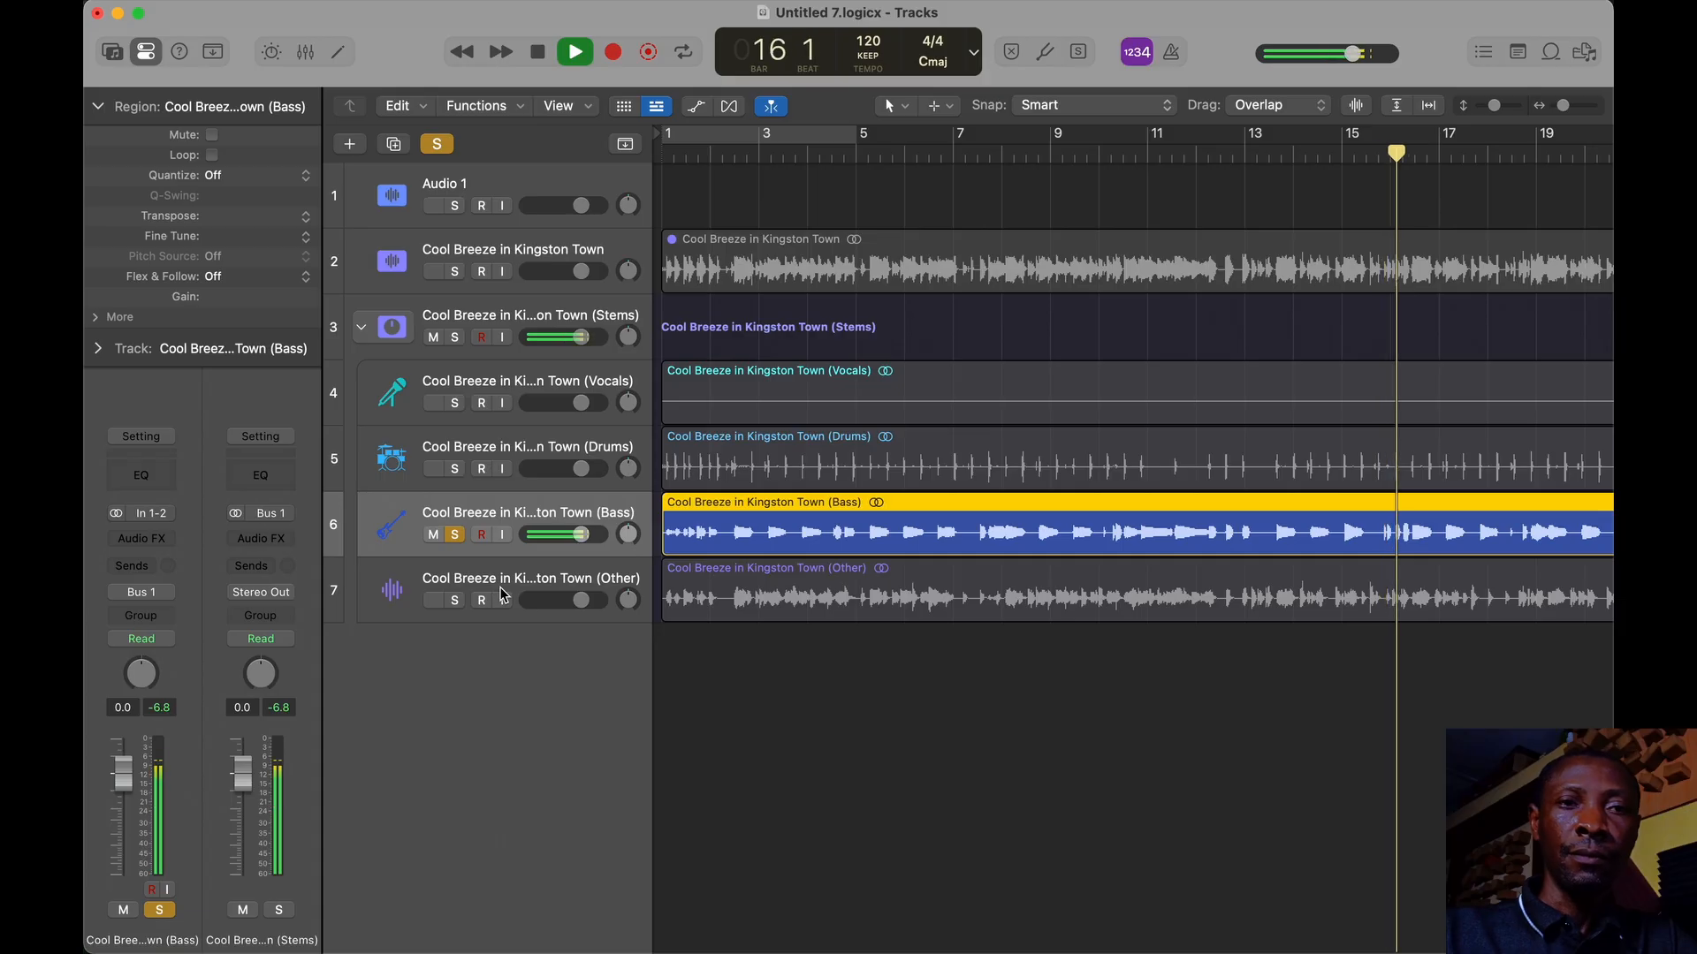
key("space")
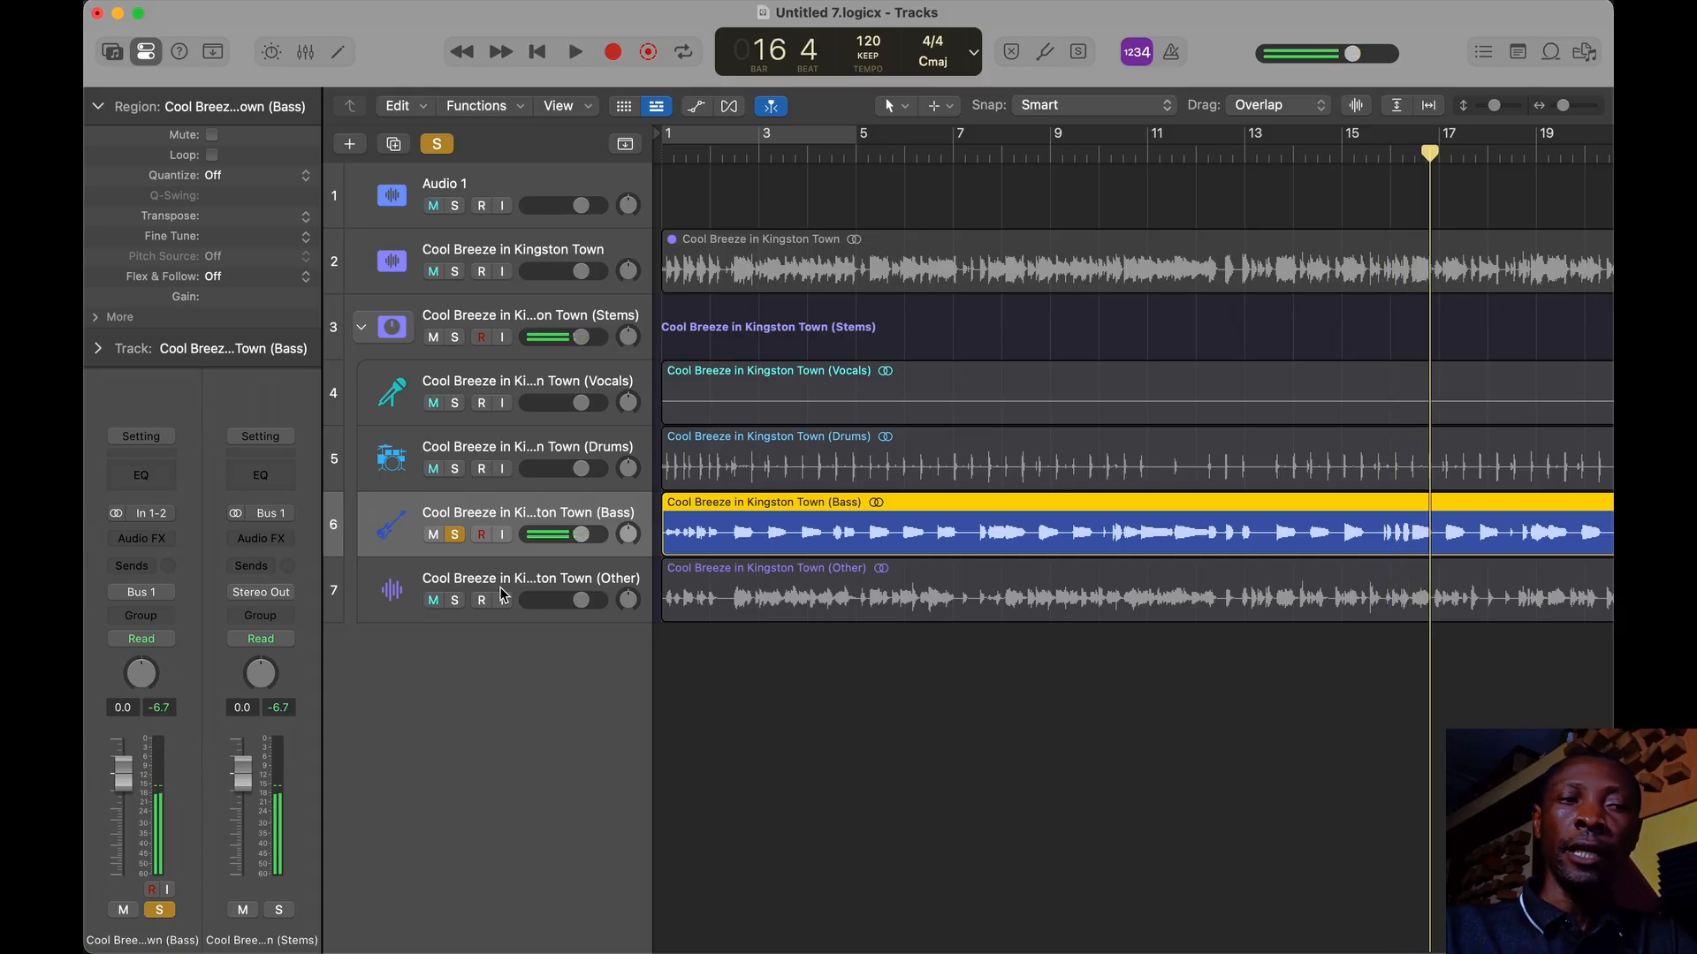
Step: Solo only the Other stem and listen to it for a few bars
left_click(492, 584)
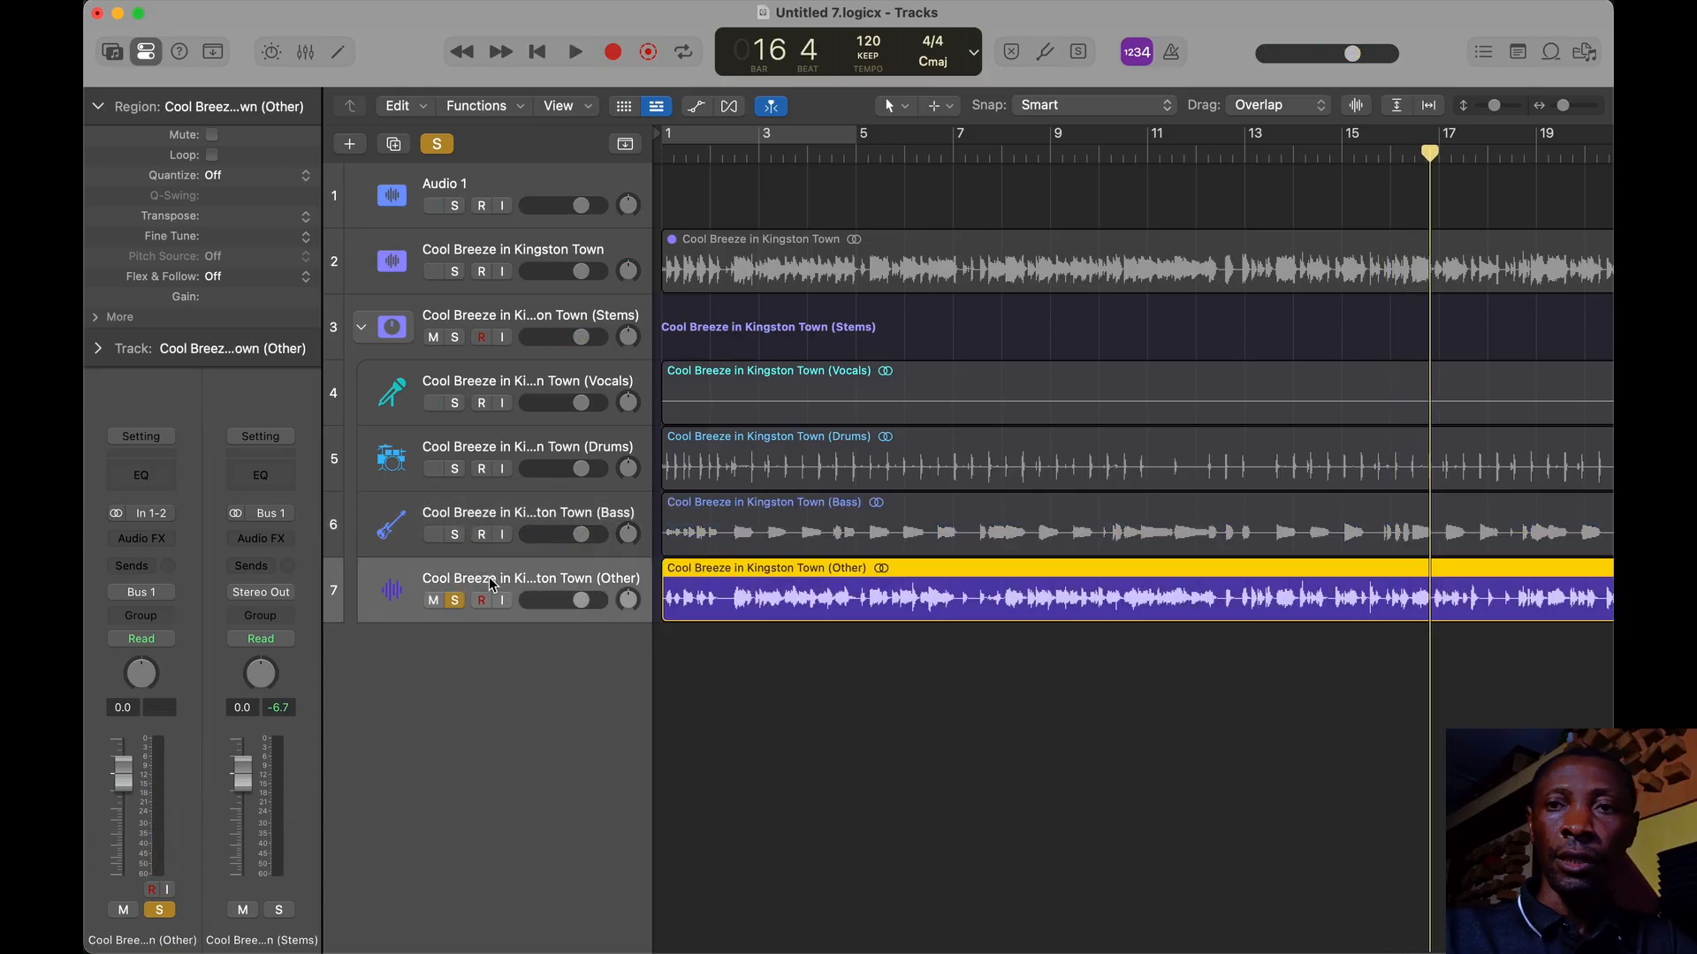
key("space")
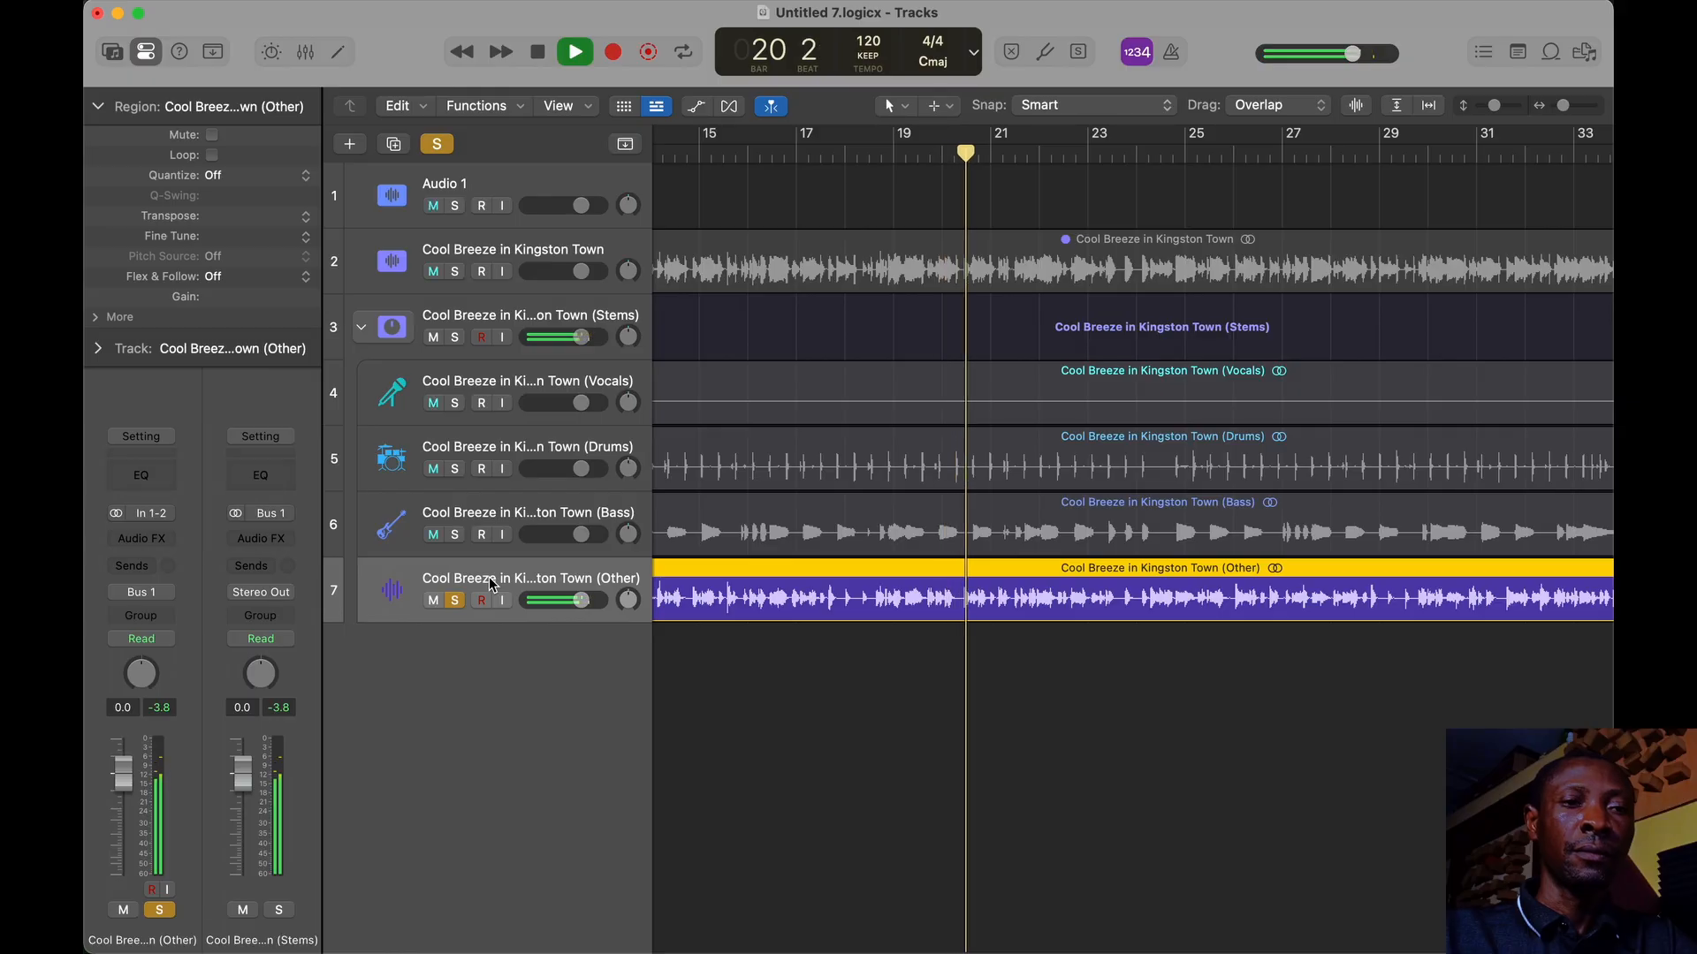
key("space")
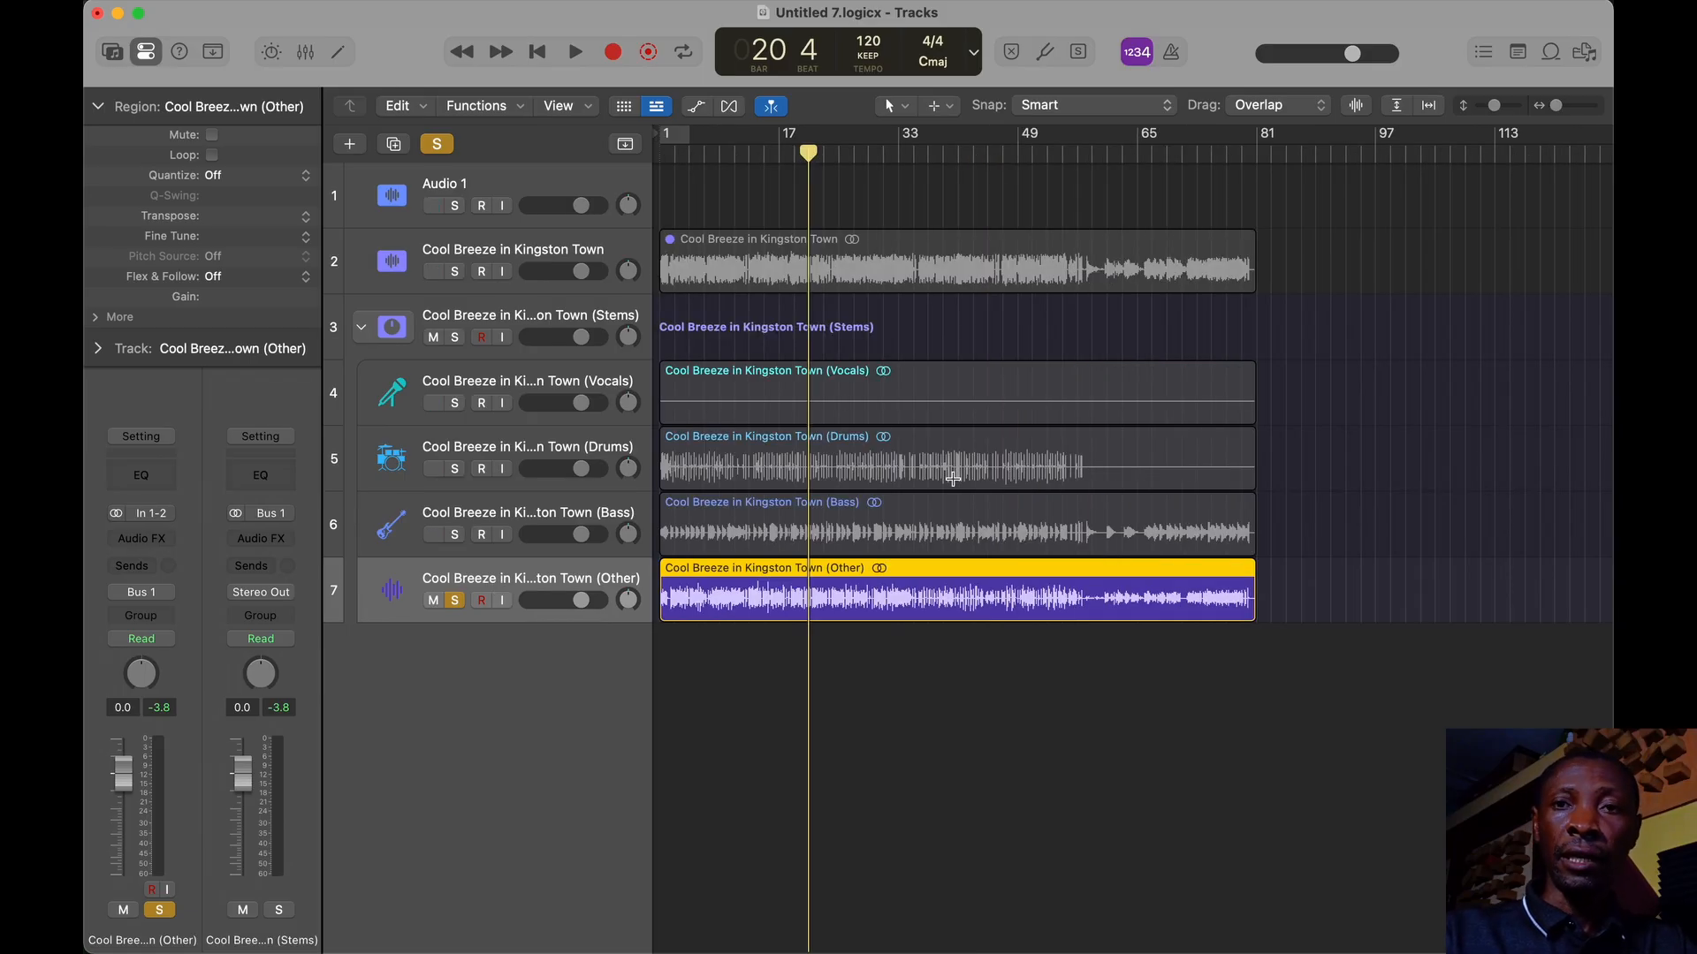
Step: Save the project as a package named Cool Breeze In Kingston V1 in the Logic folder, including audio files and Alchemy audio data
key("super+s")
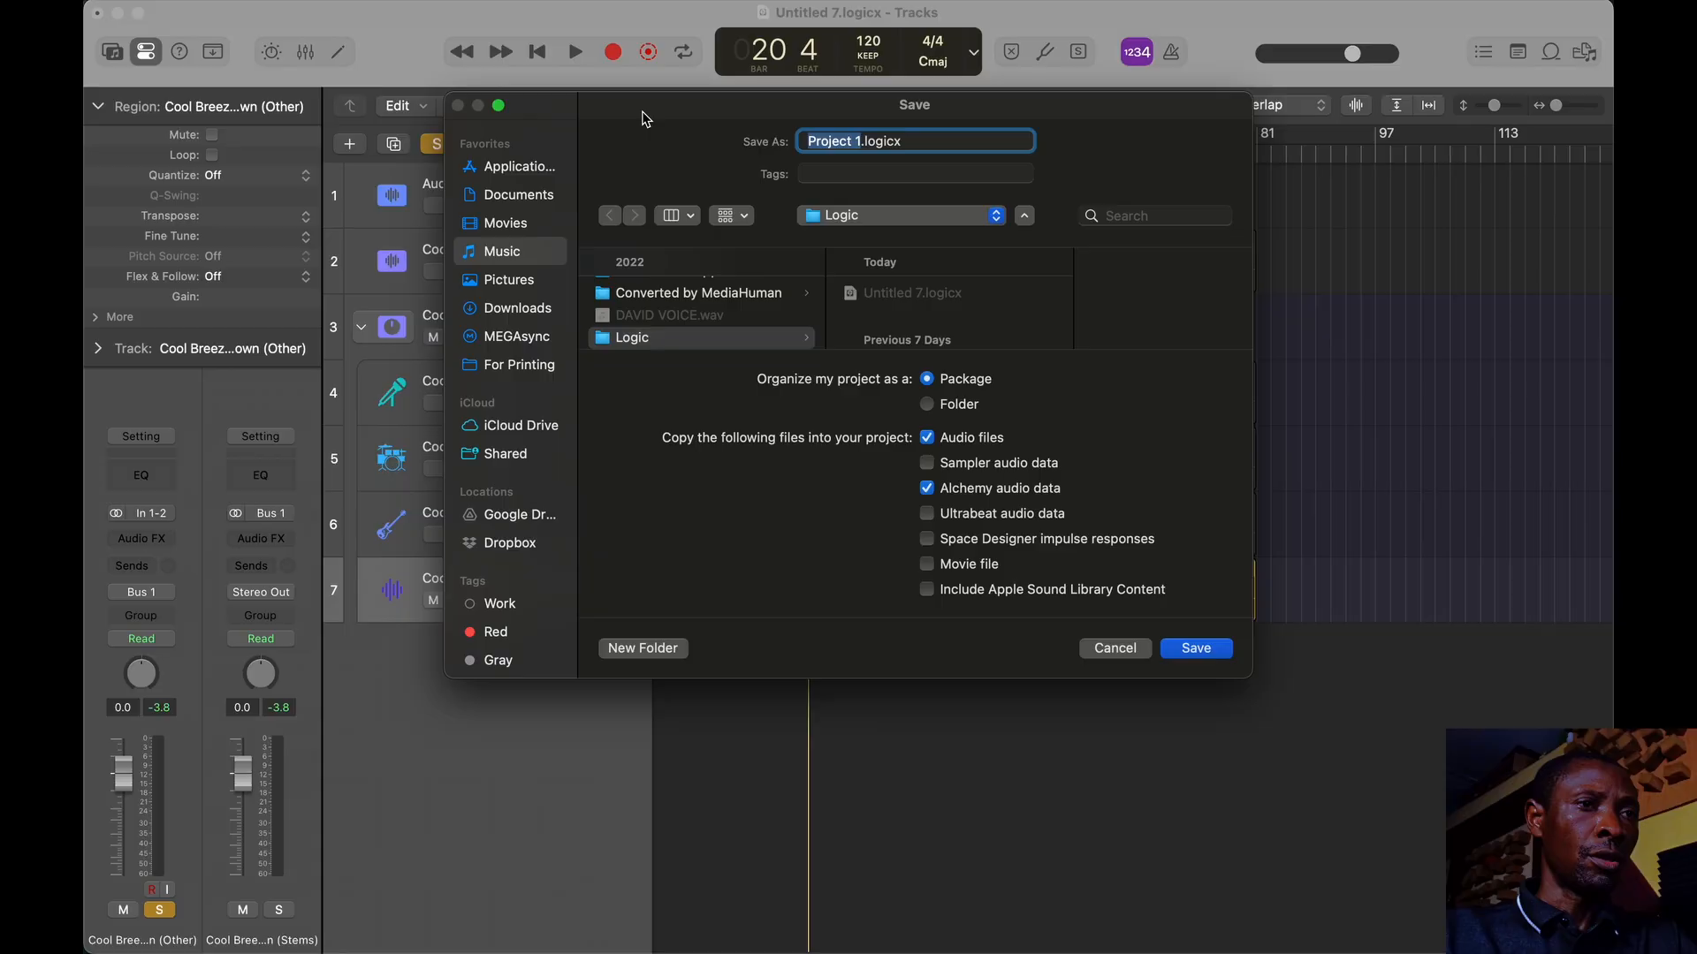
left_click_drag(644, 117, 854, 124)
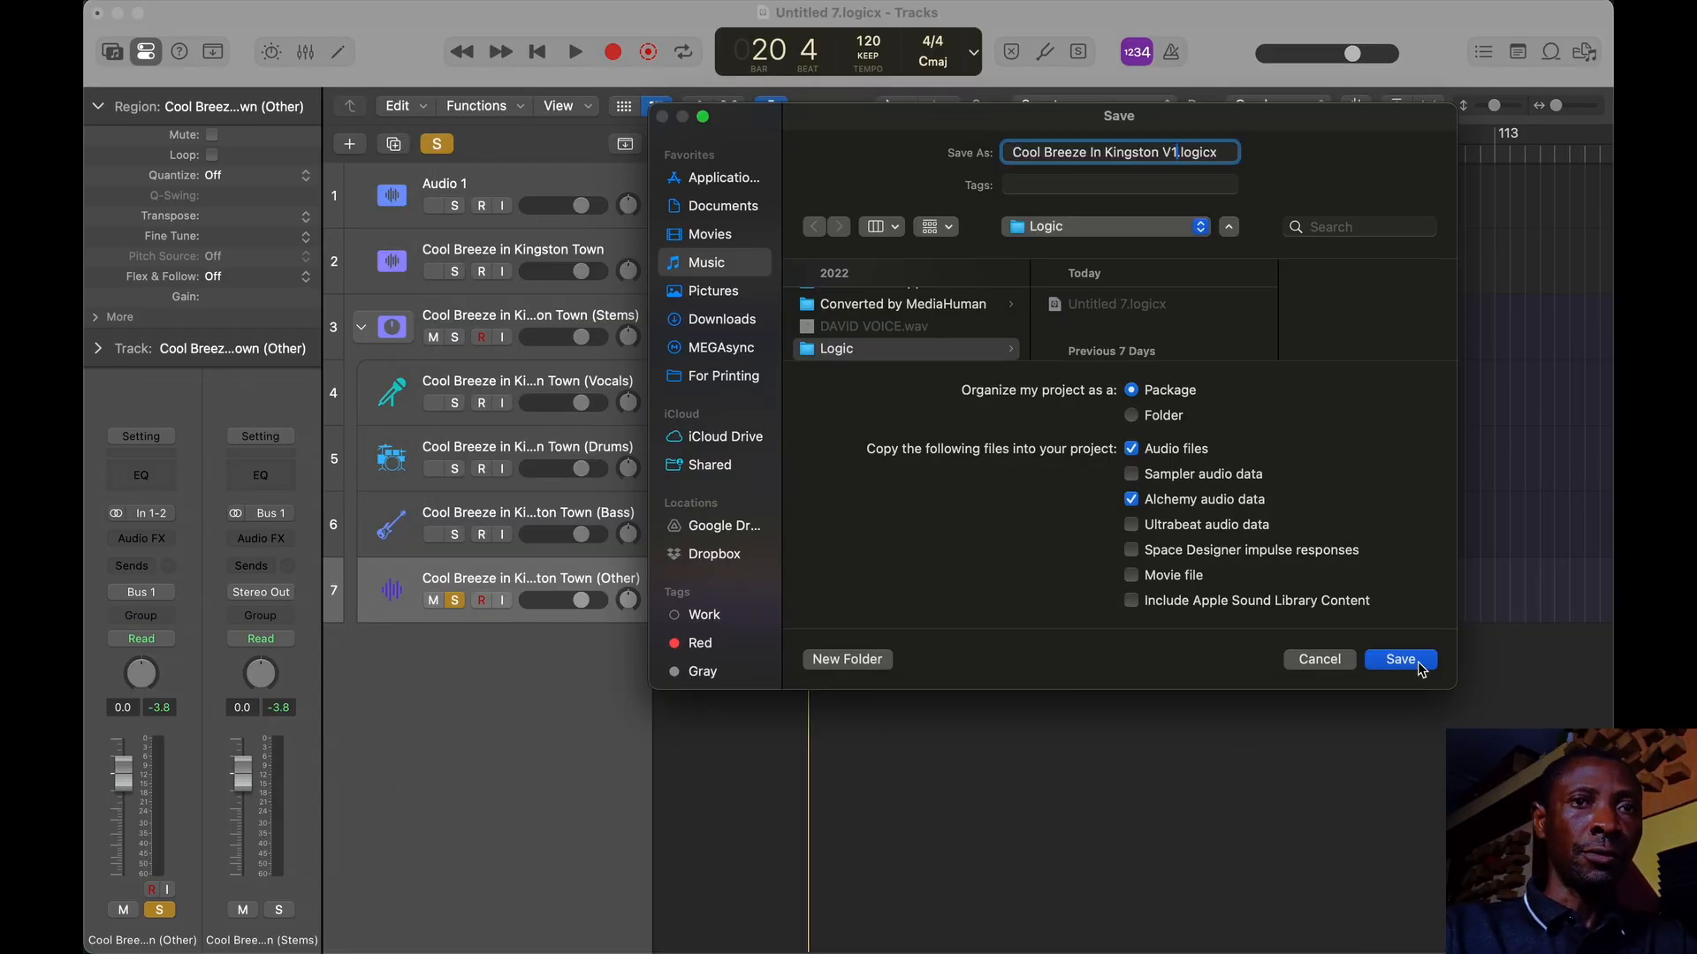
left_click(1402, 660)
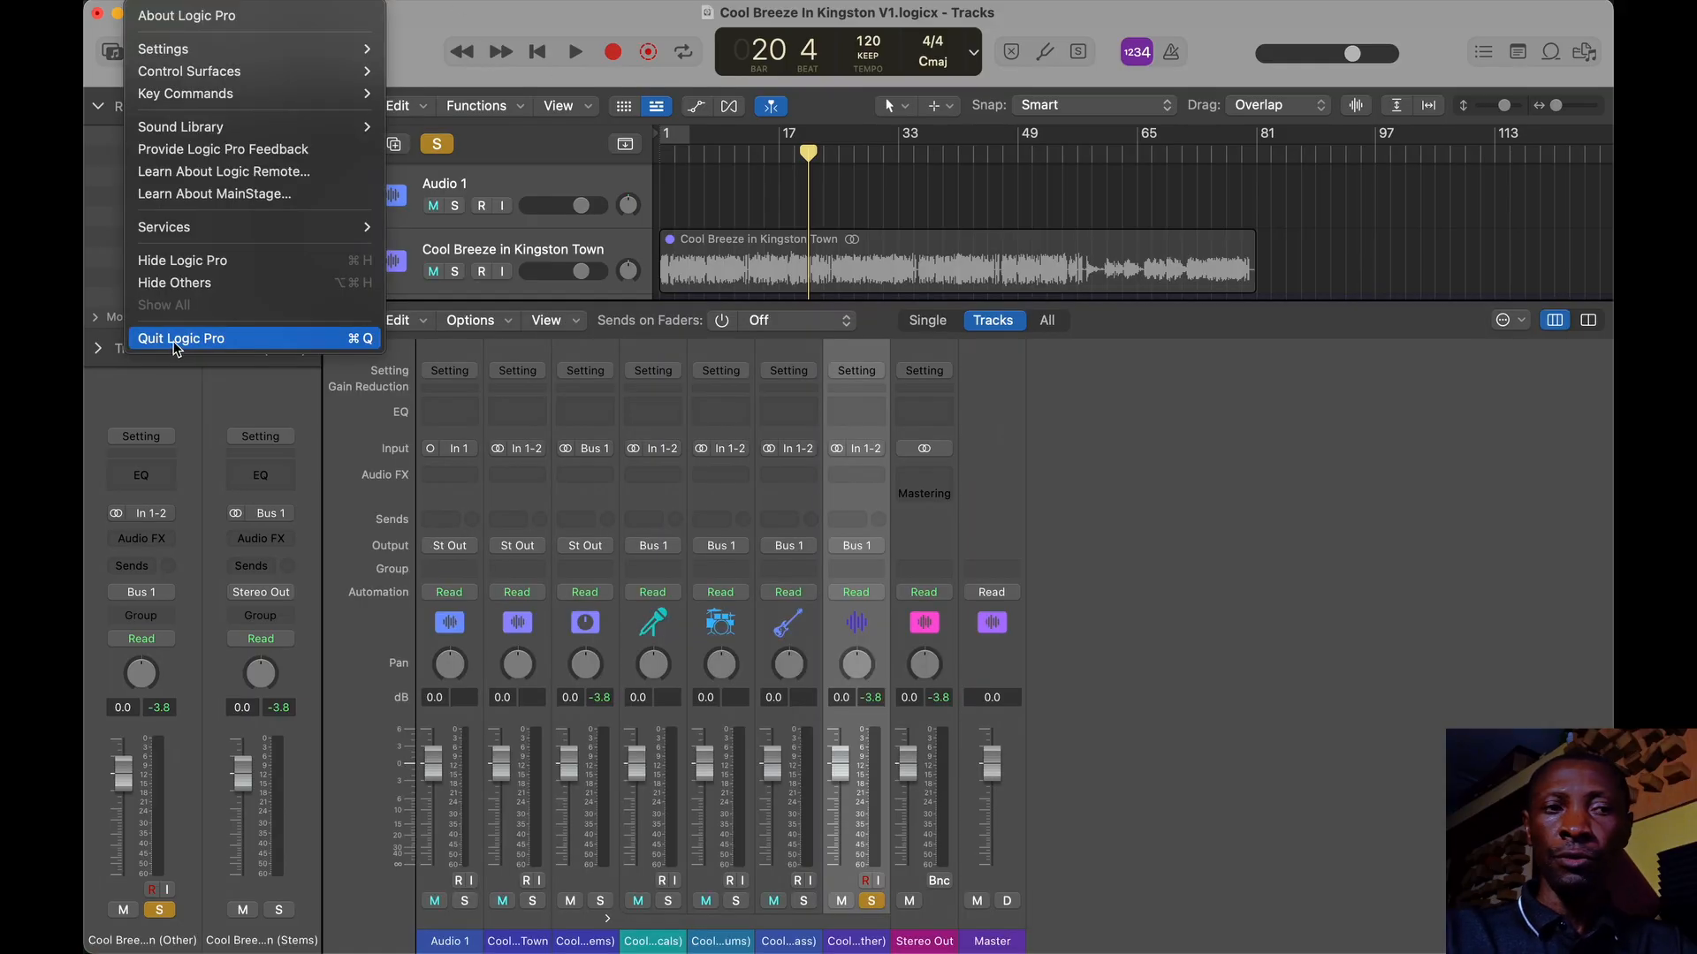
Step: Quit Logic Pro, saving the changes to the project, and close the Downloads window
left_click(174, 342)
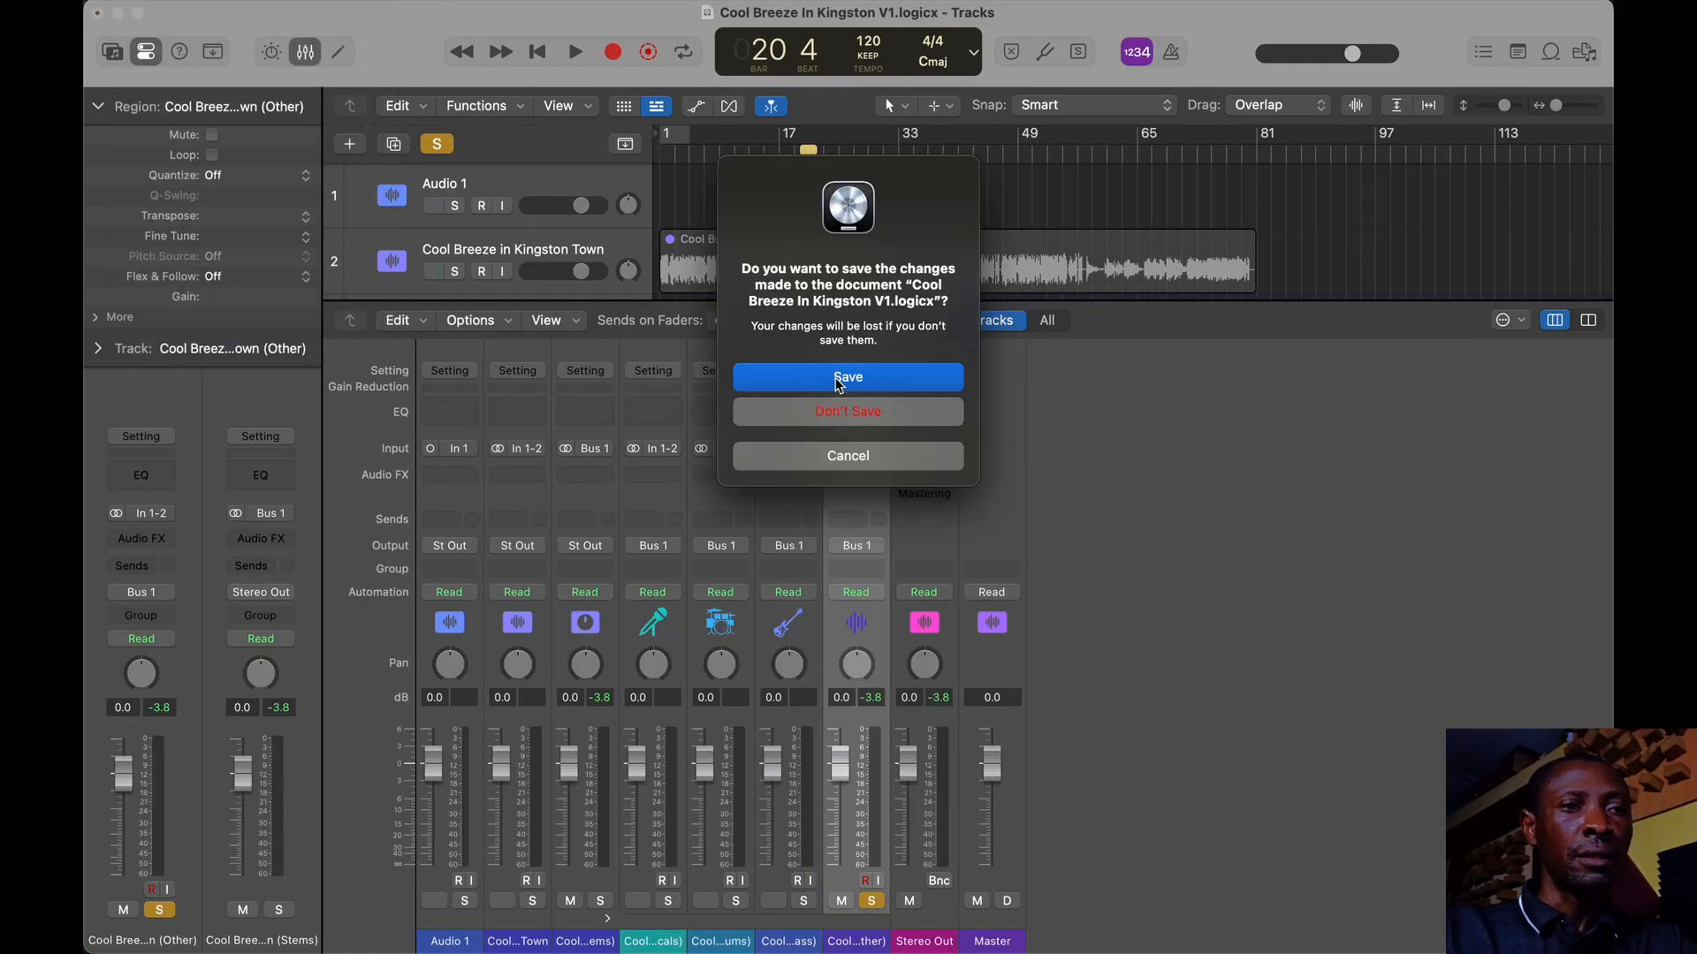
left_click(837, 380)
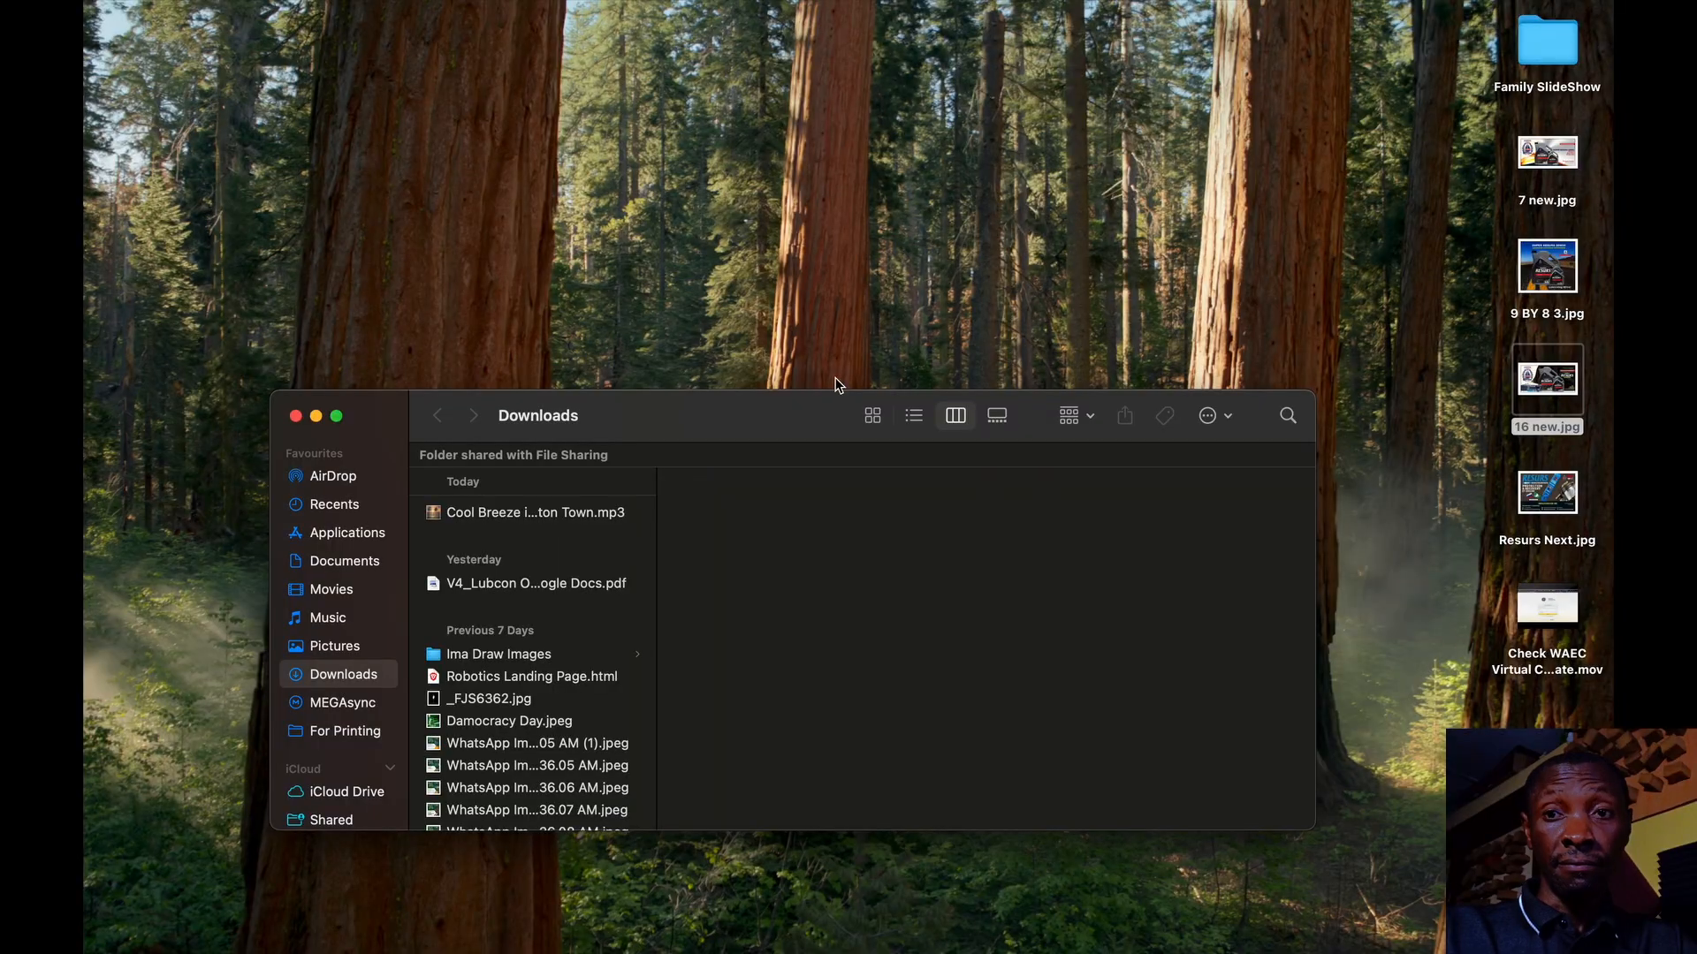
left_click(295, 417)
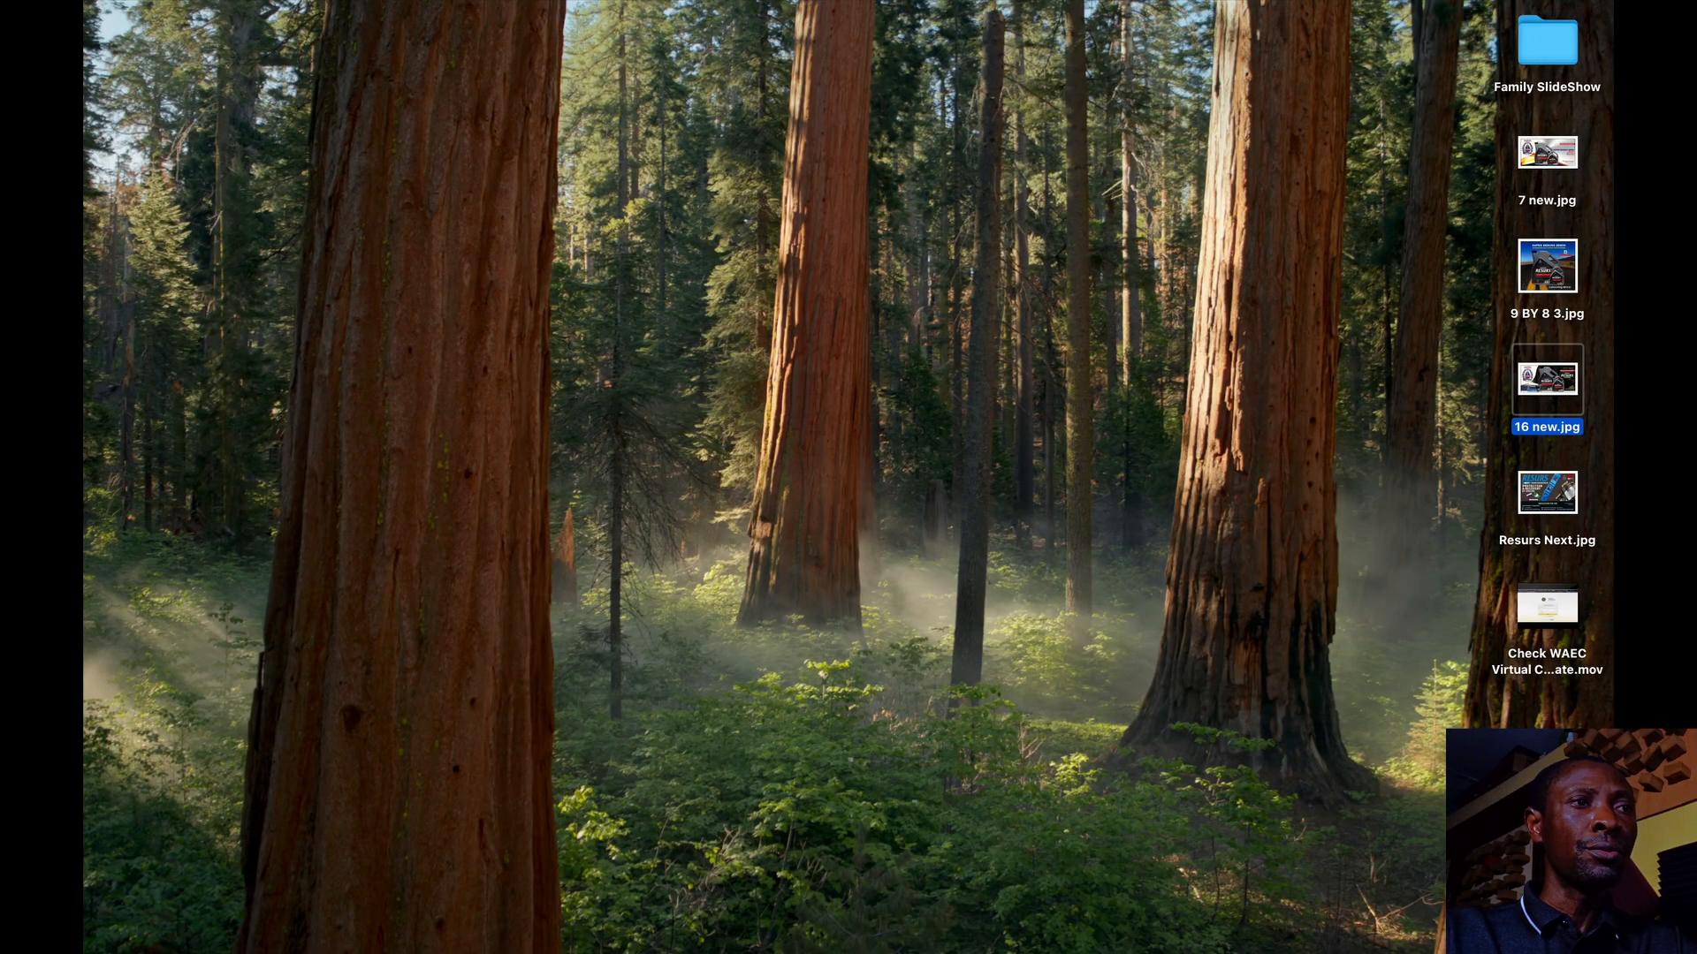
Step: Switch to the App Store and view the full release notes of the available Logic Pro update
left_click(104, 2)
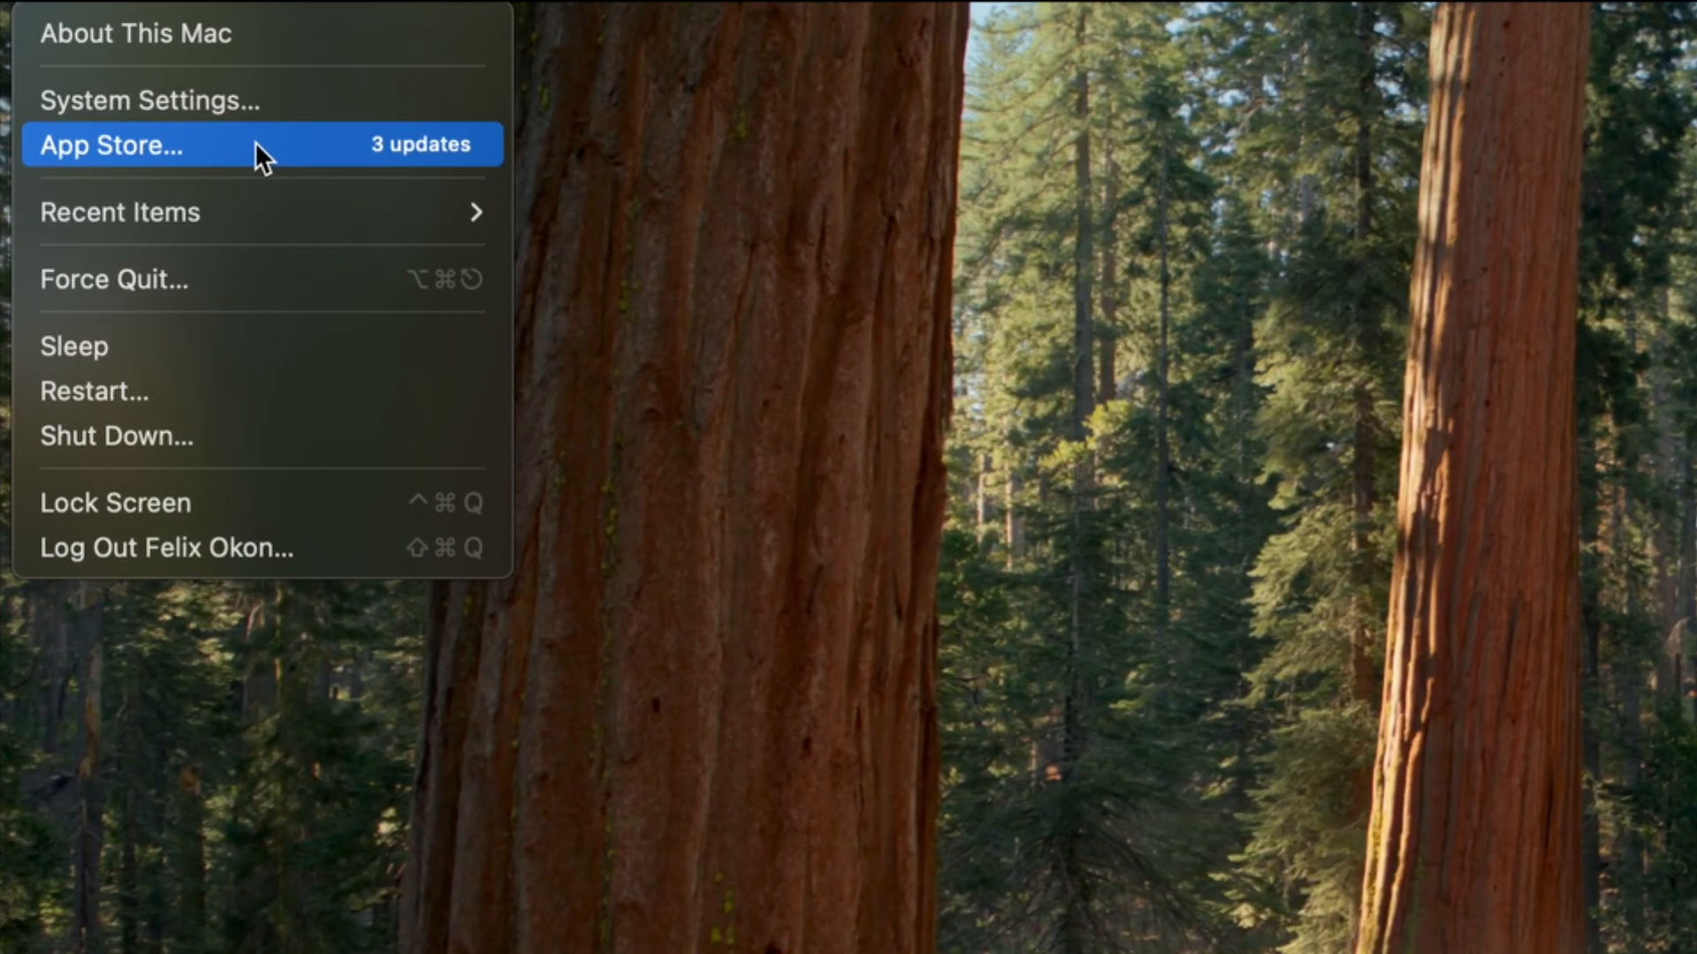
left_click(255, 142)
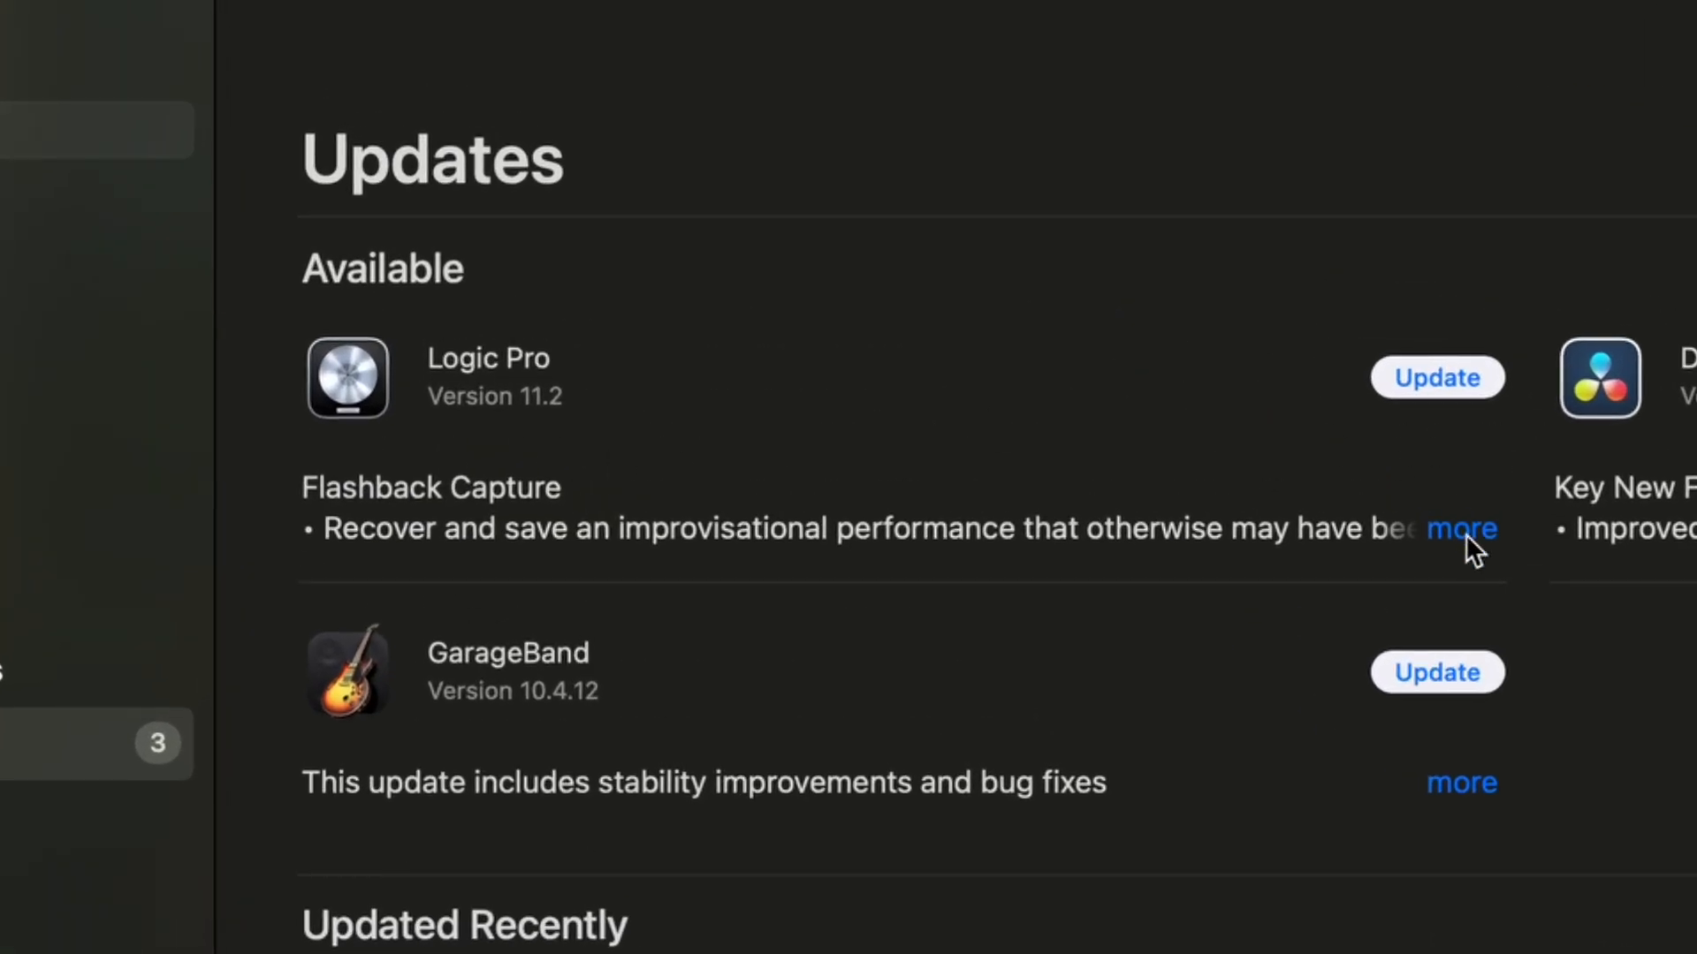
left_click(1462, 530)
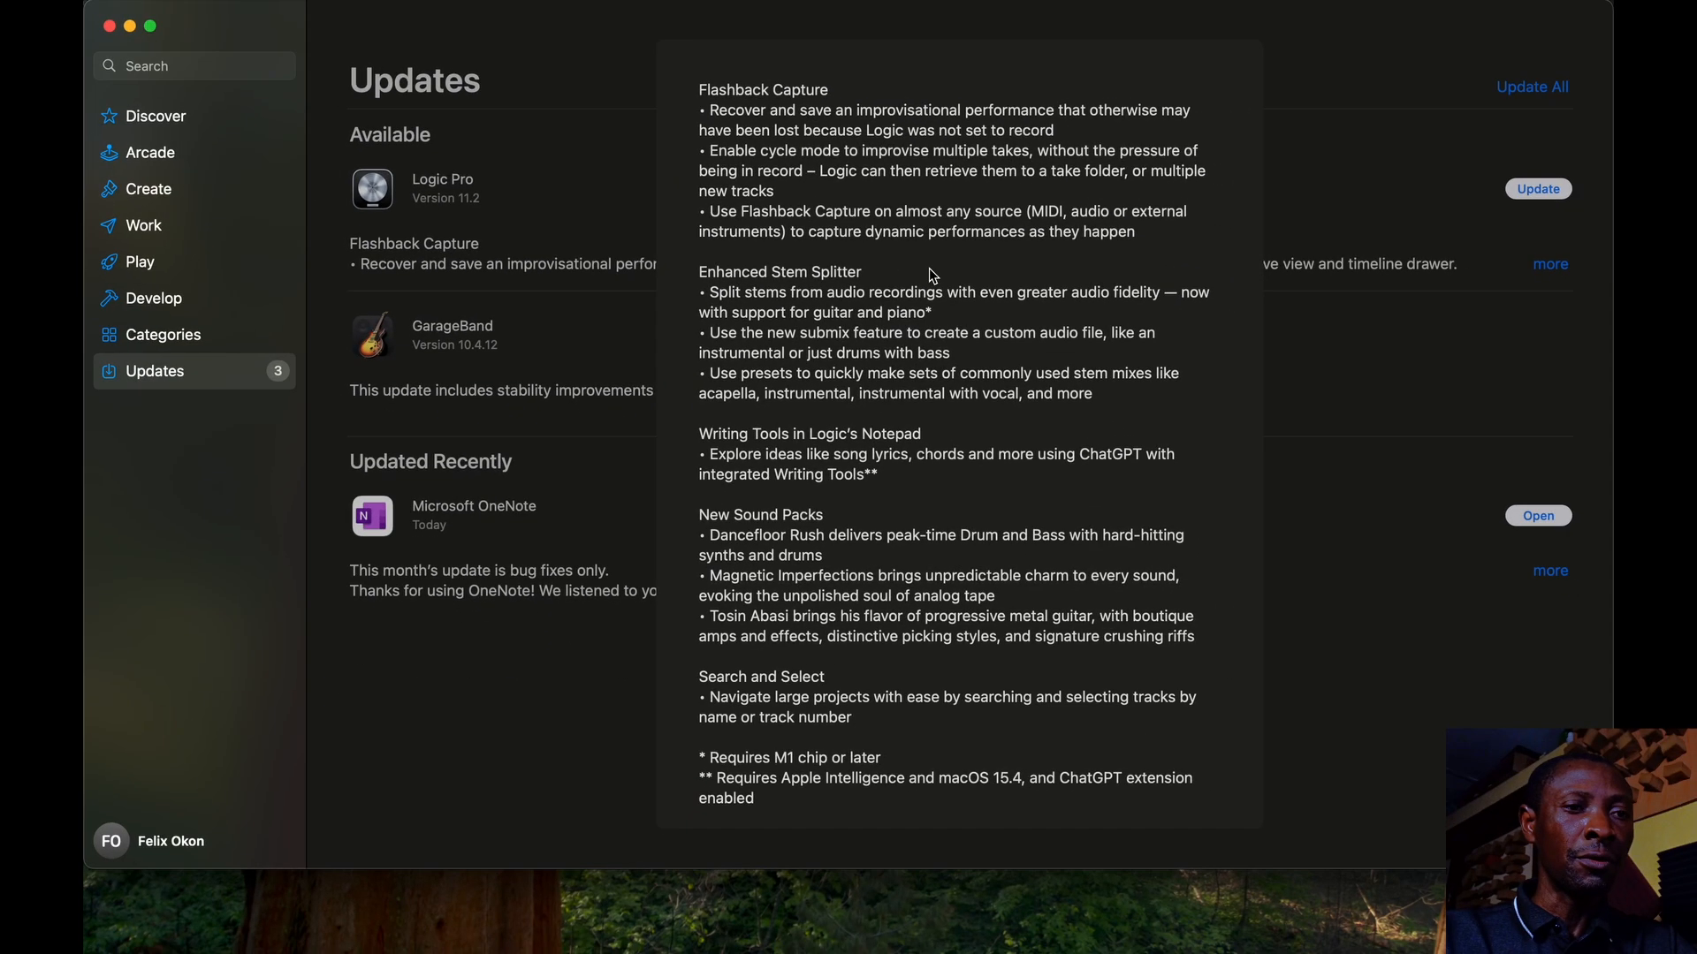
Step: Read the remaining release notes for Logic Pro 11.2 and install its update
scroll(932, 274, "down", 2)
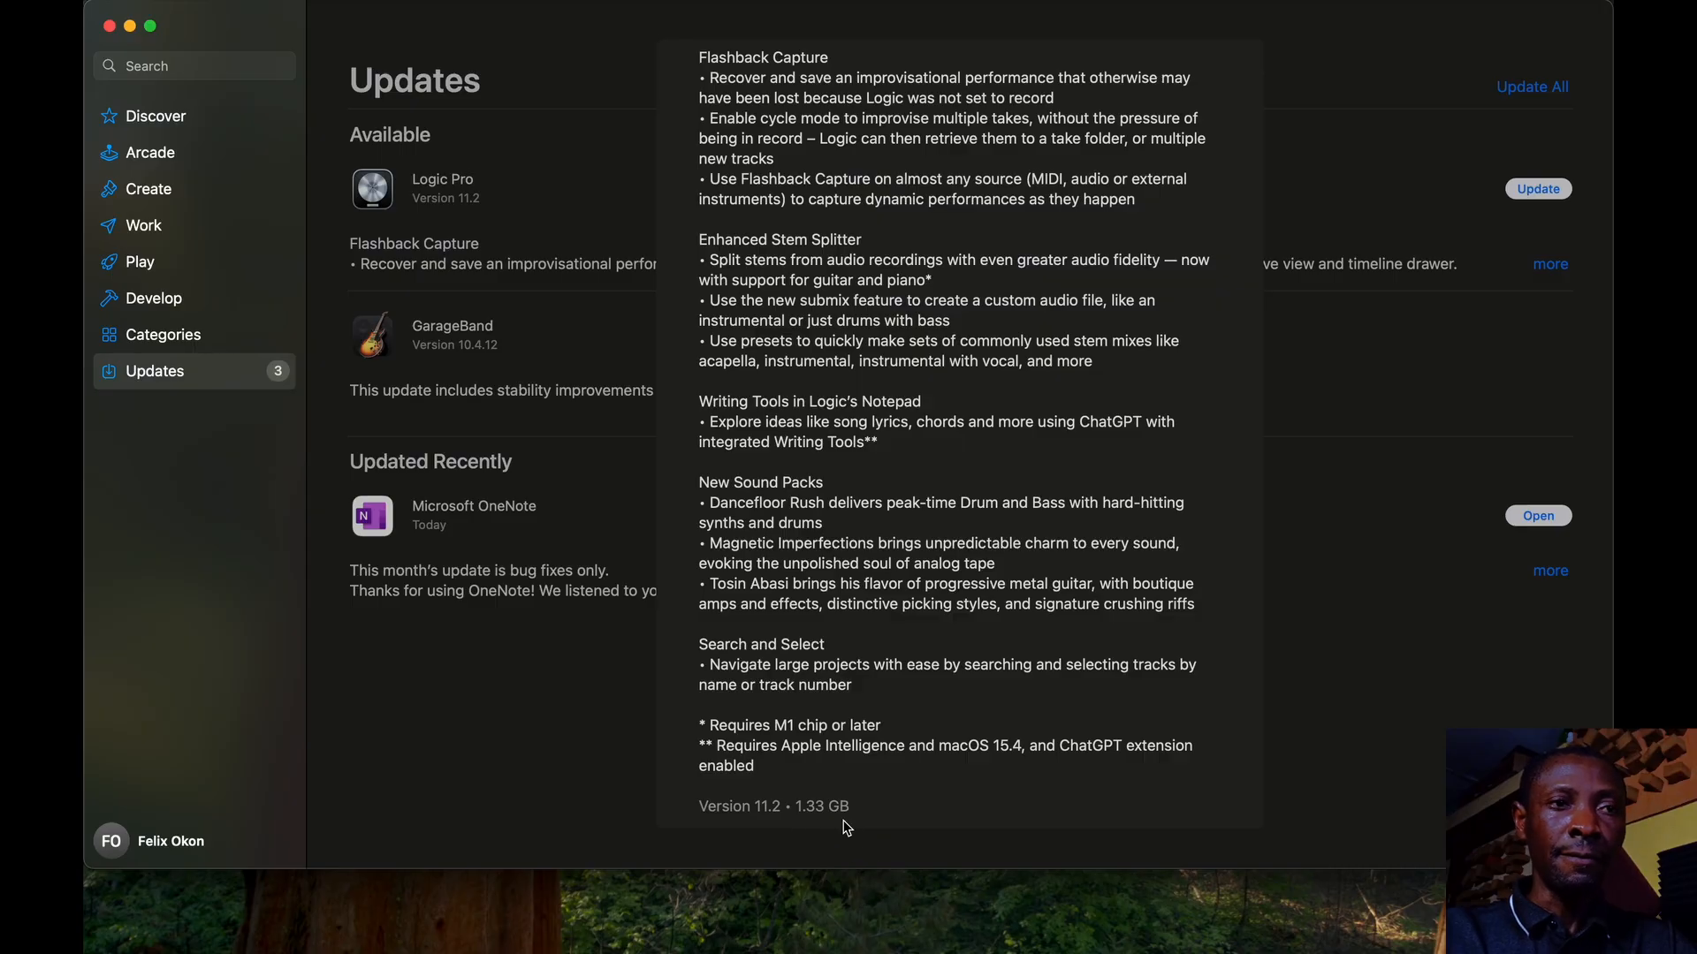
scroll(1022, 700, "down", 2)
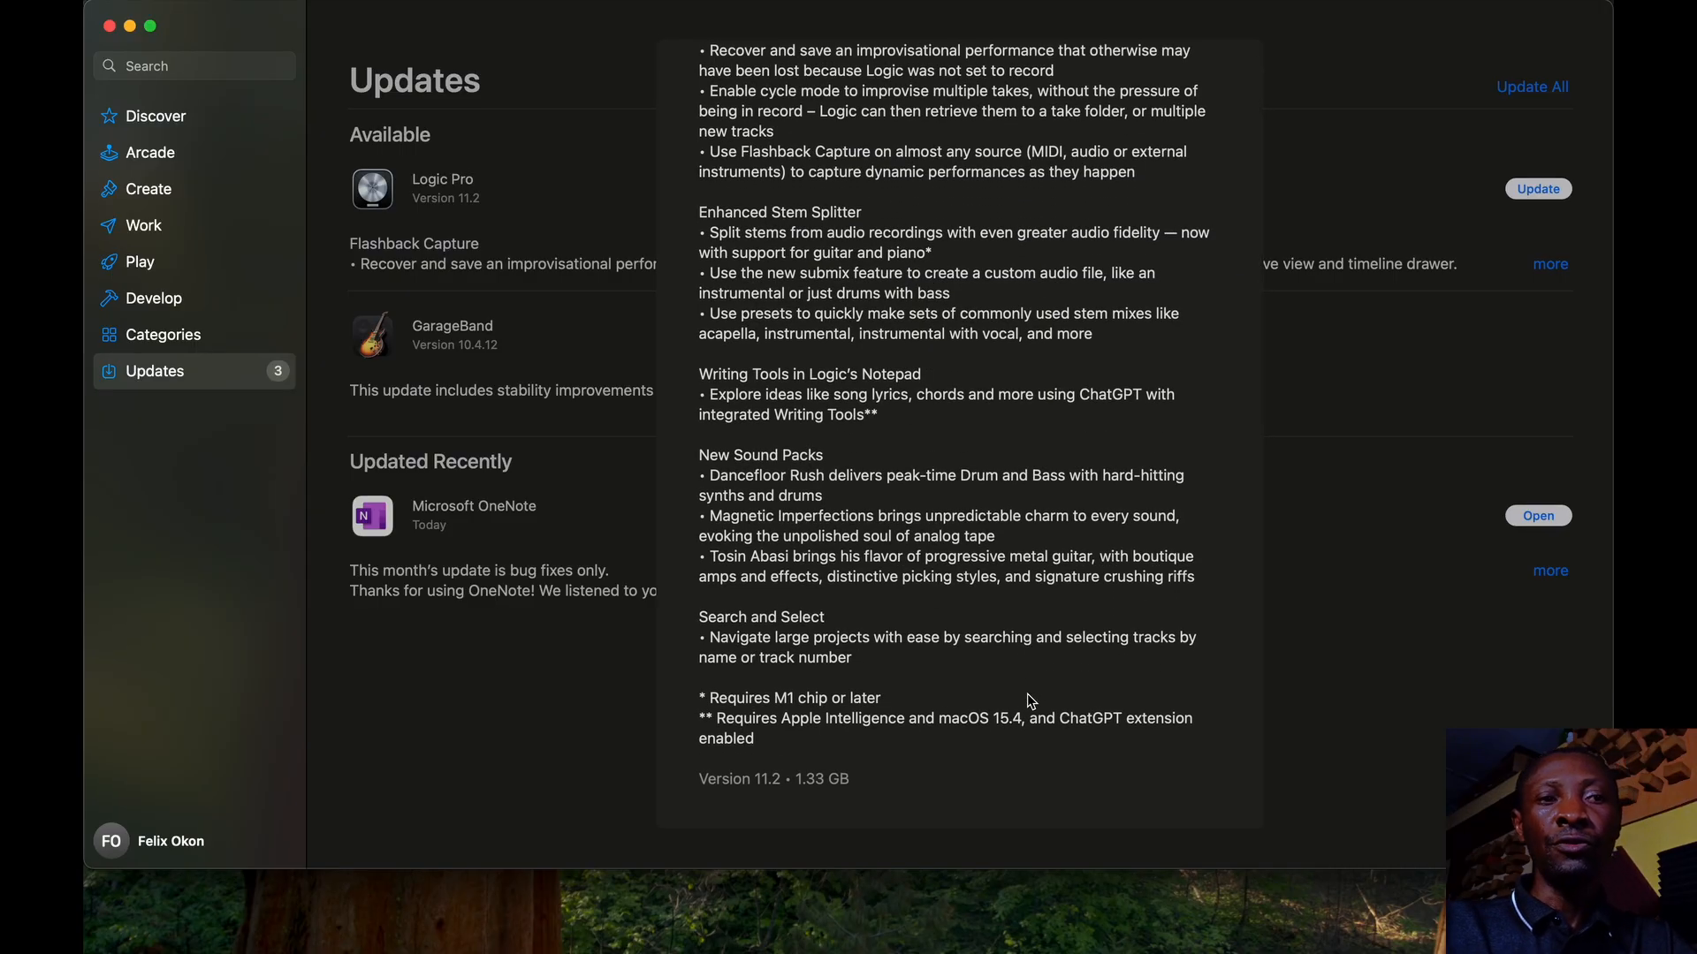
left_click(909, 184)
left_click(911, 189)
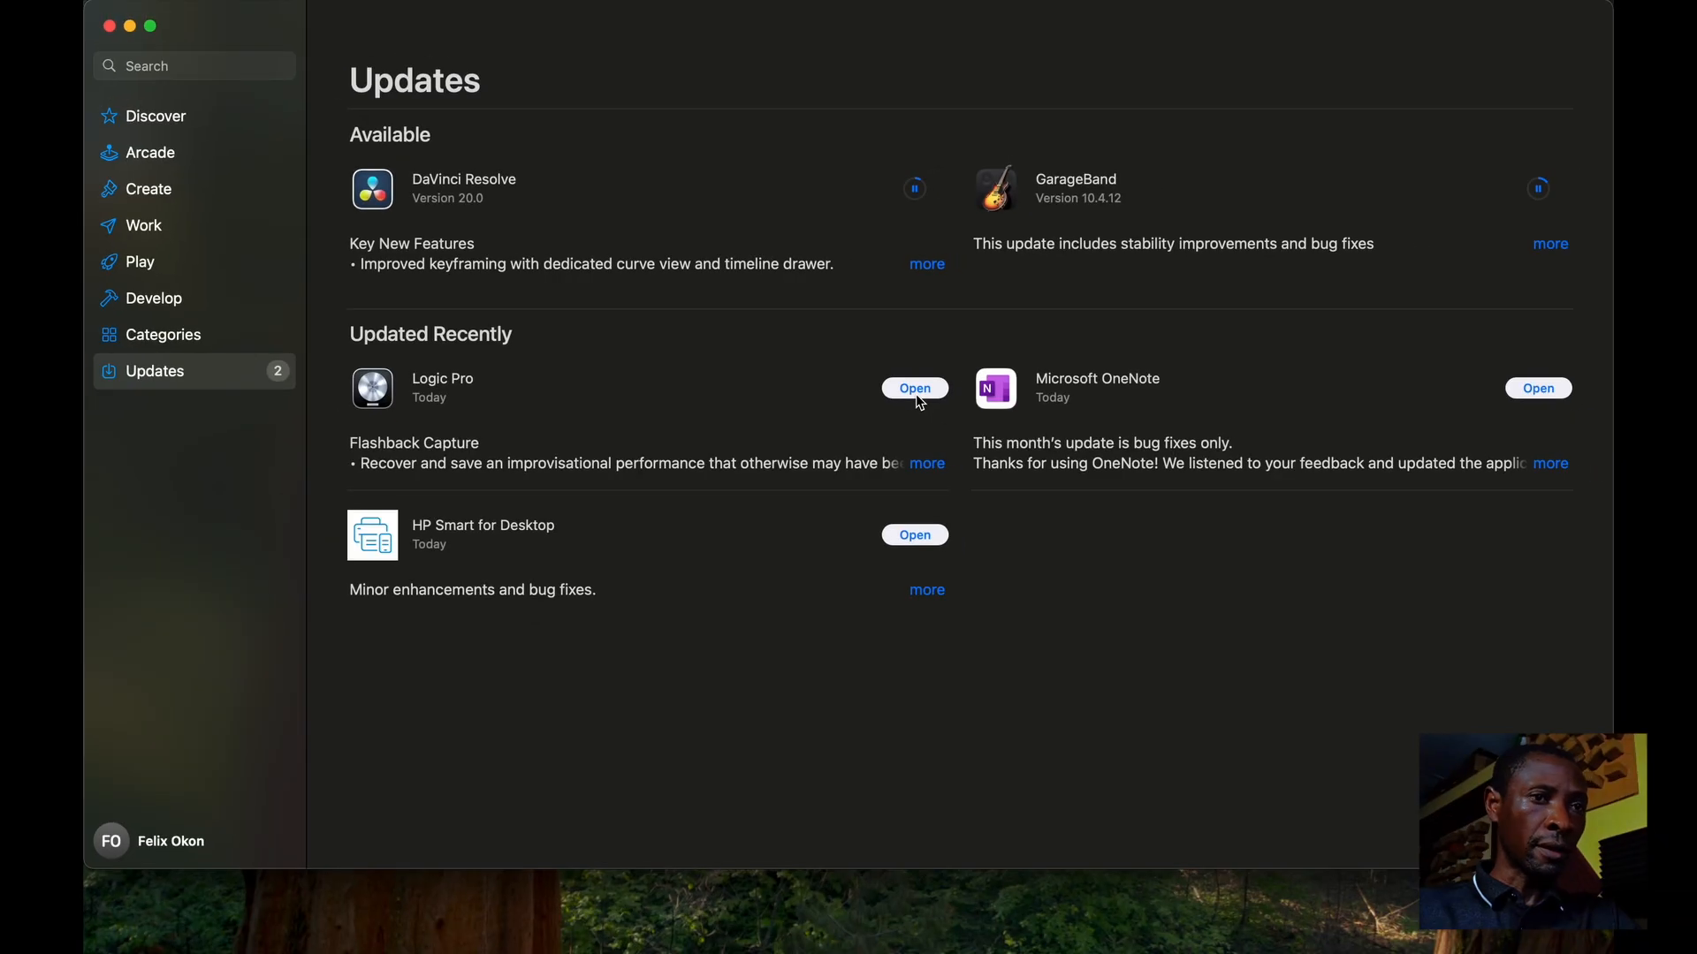
Step: Launch the updated Logic Pro and create a new empty project with one Mic or Line audio track
left_click(915, 391)
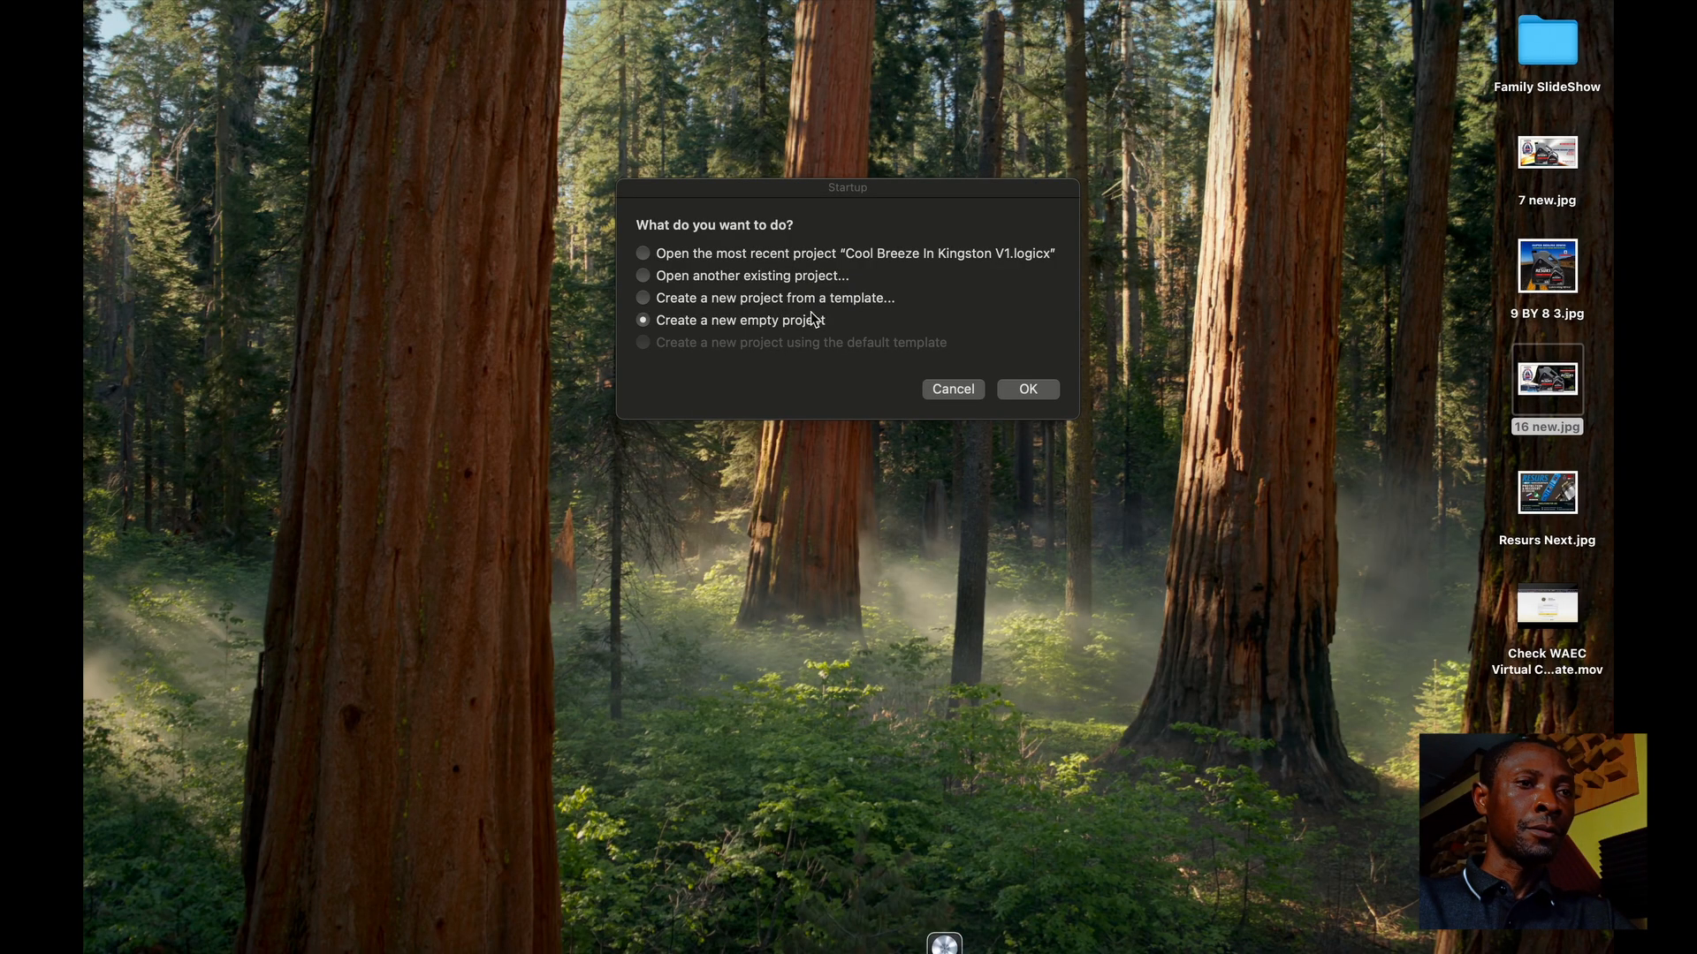
left_click(756, 189)
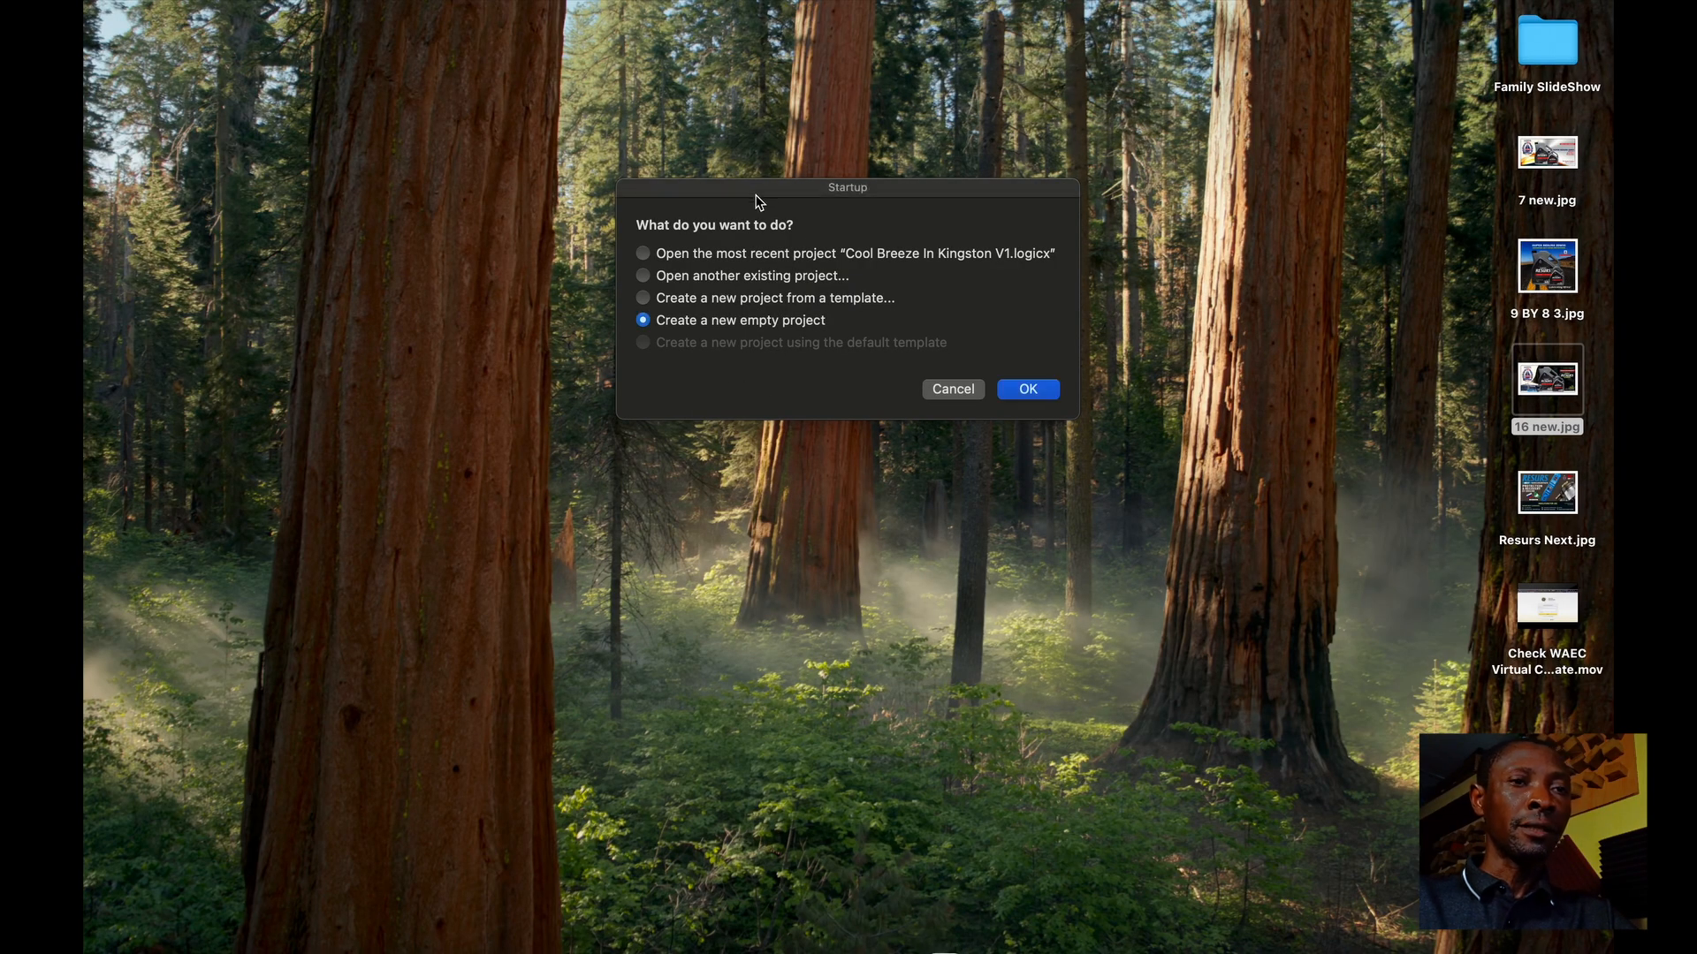
left_click(1029, 390)
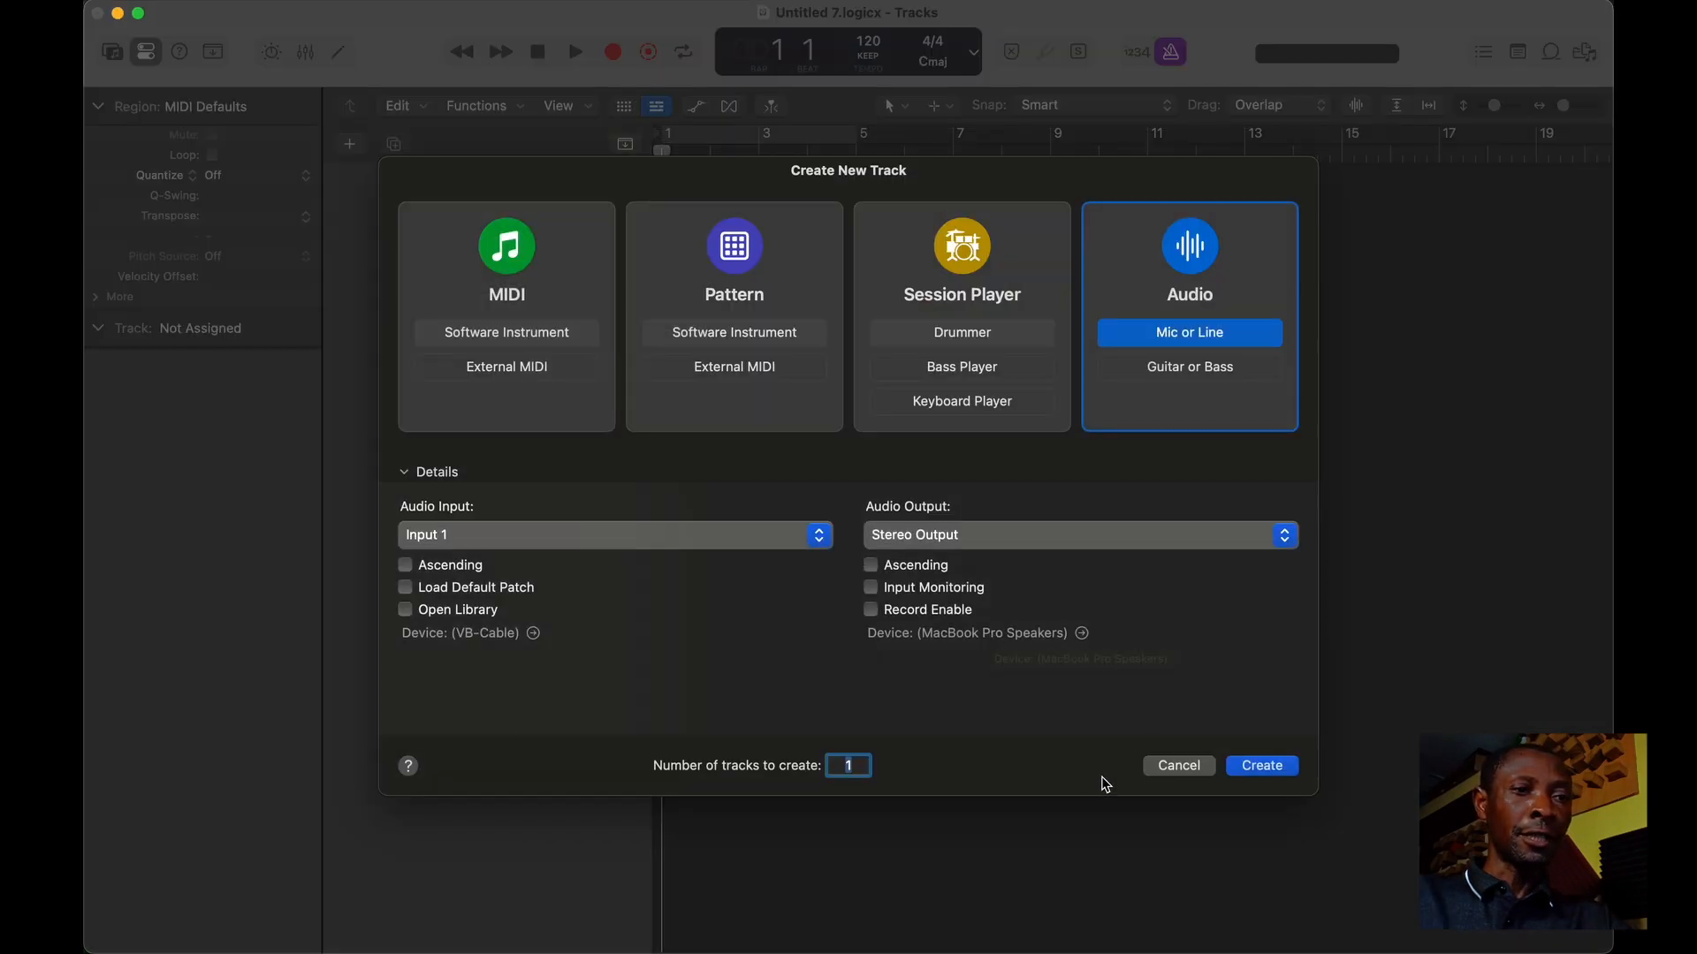
left_click(1252, 769)
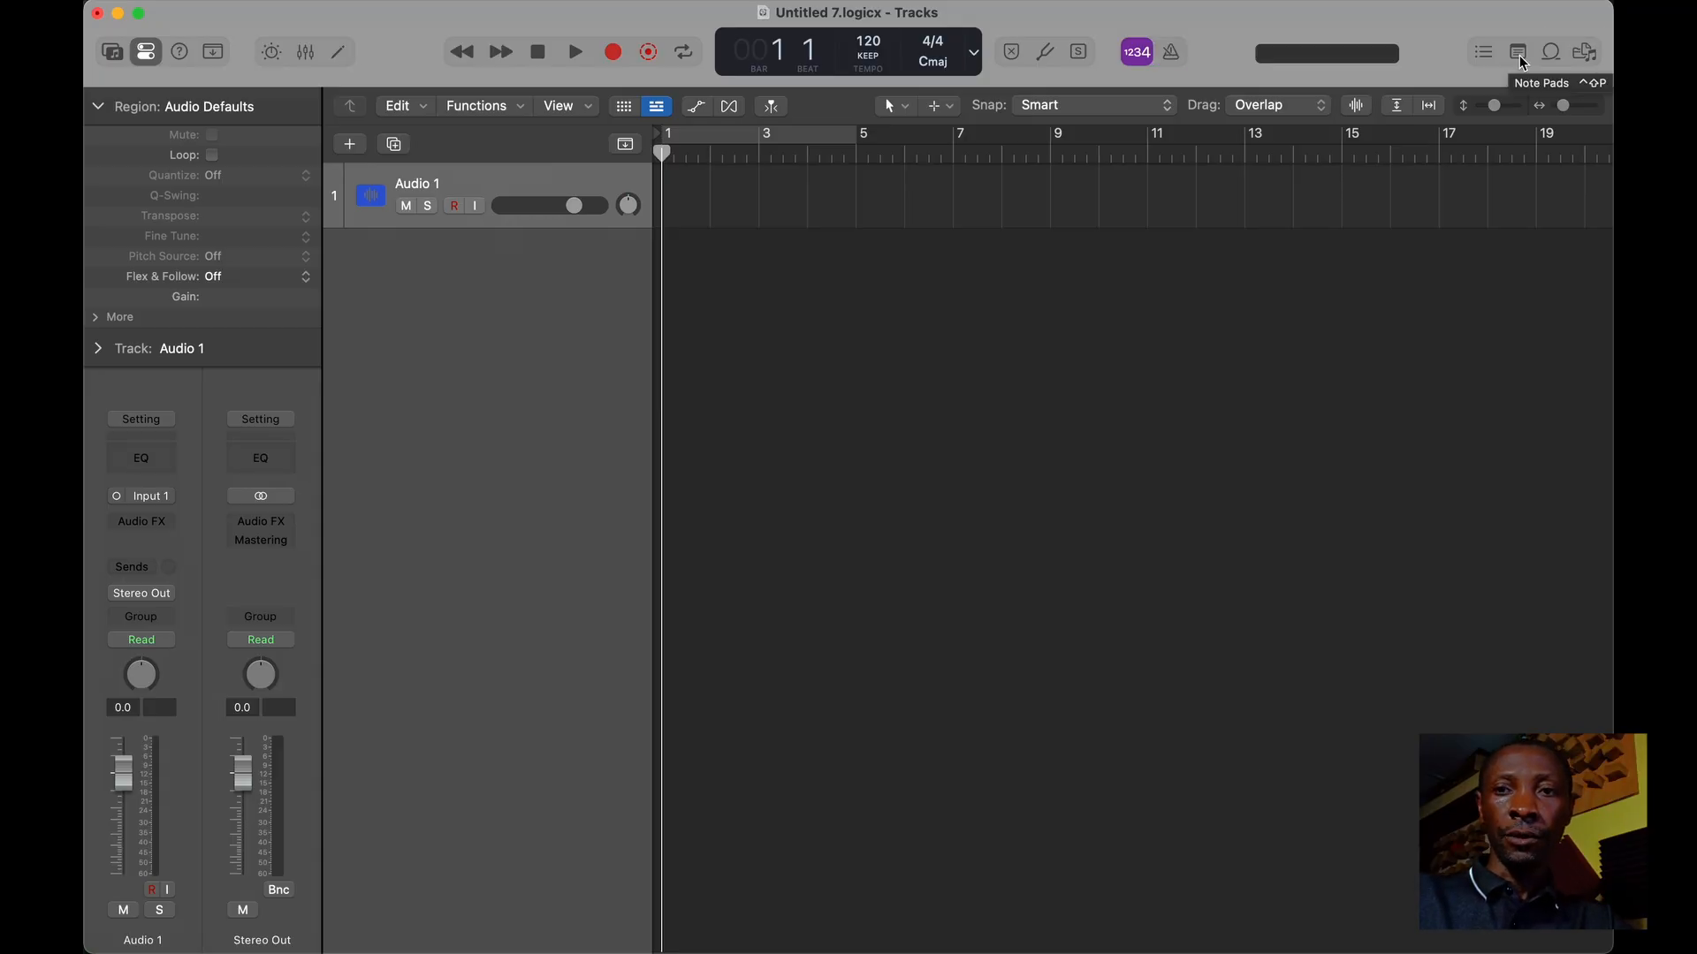
Step: Open Writing Tools' Compose feature in the project note pad and enable ChatGPT without an account
left_click(1519, 54)
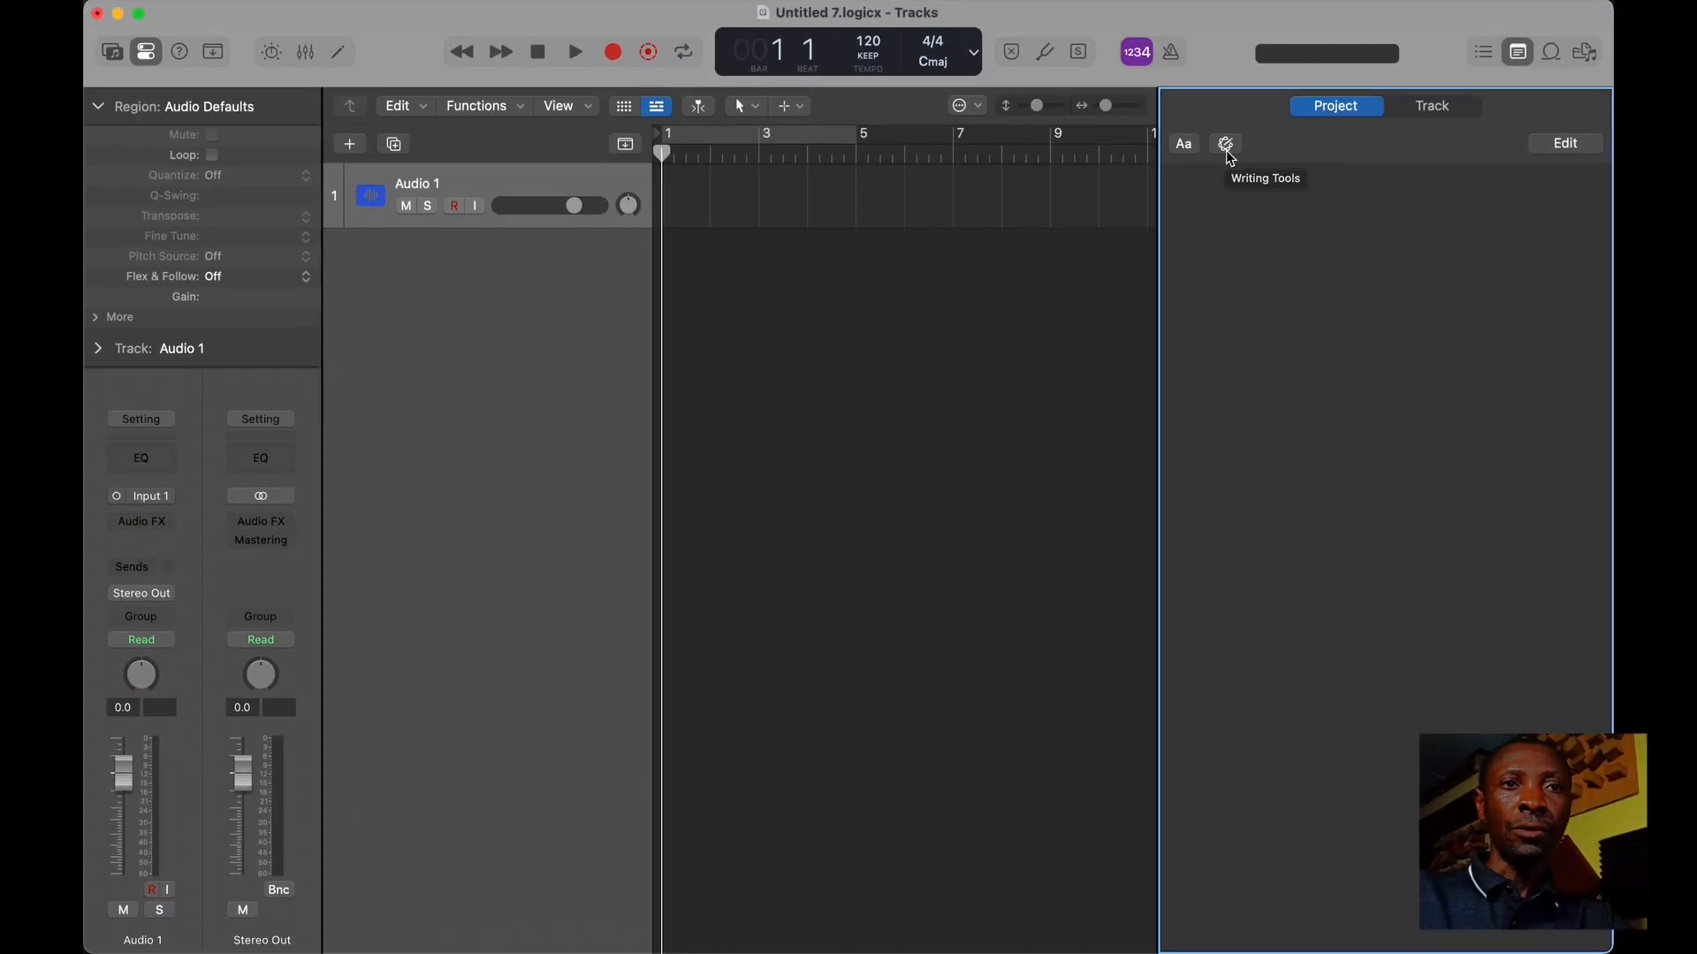
left_click(1228, 154)
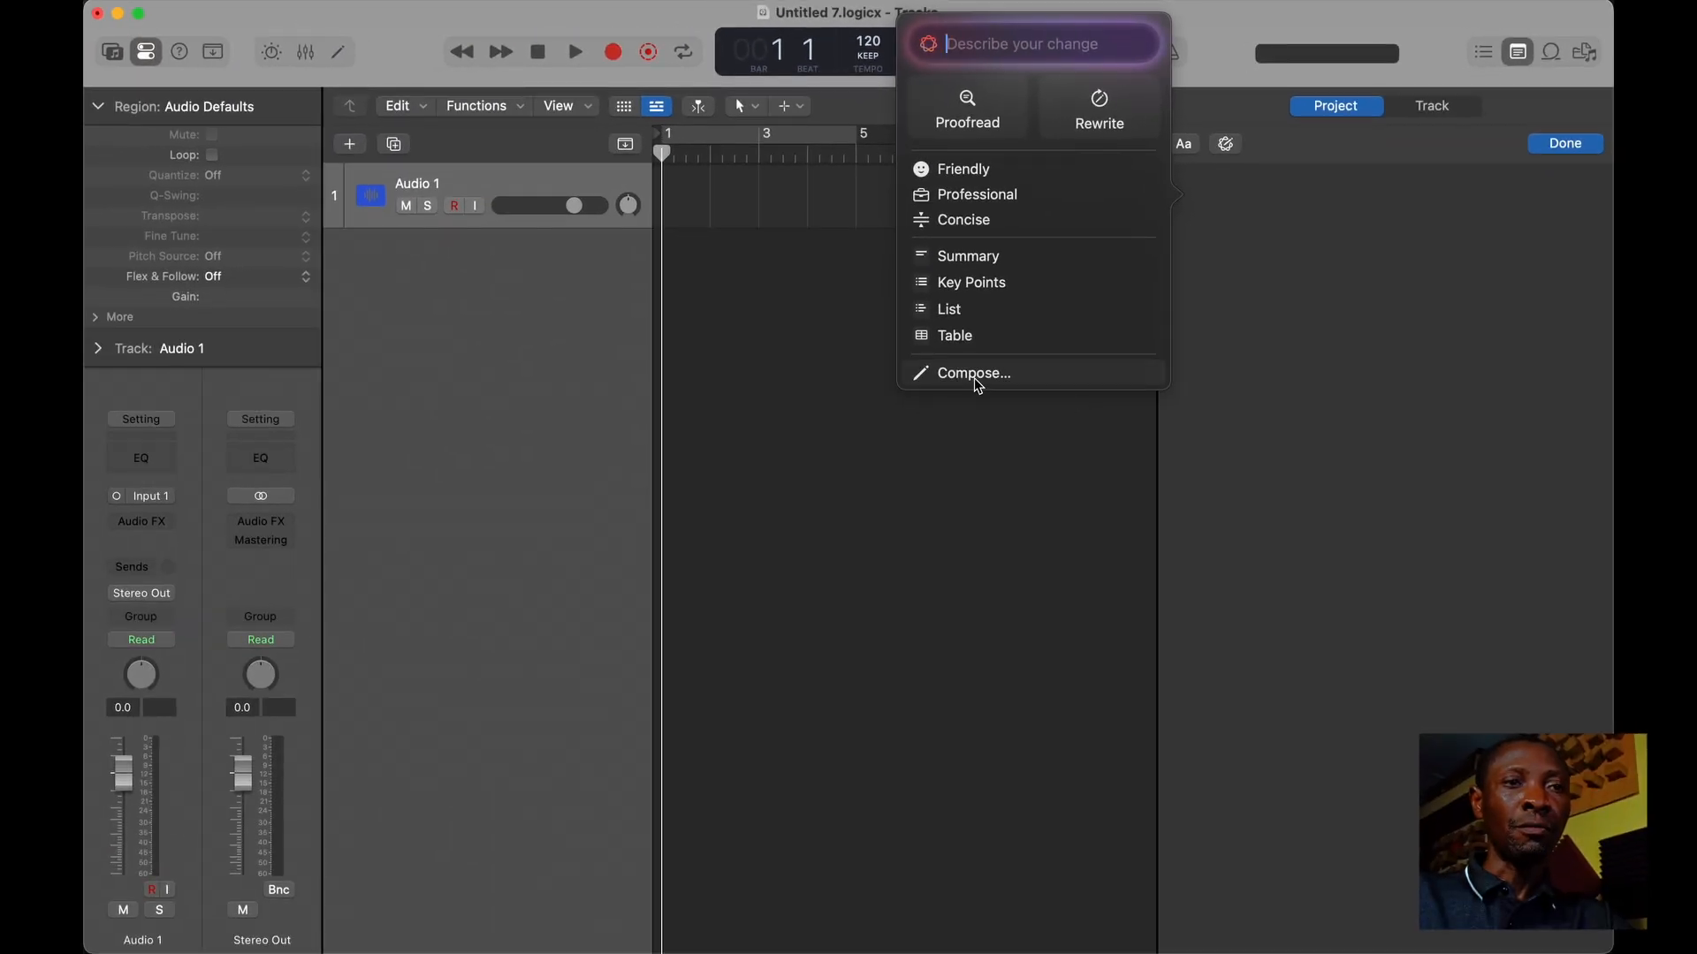
left_click(975, 375)
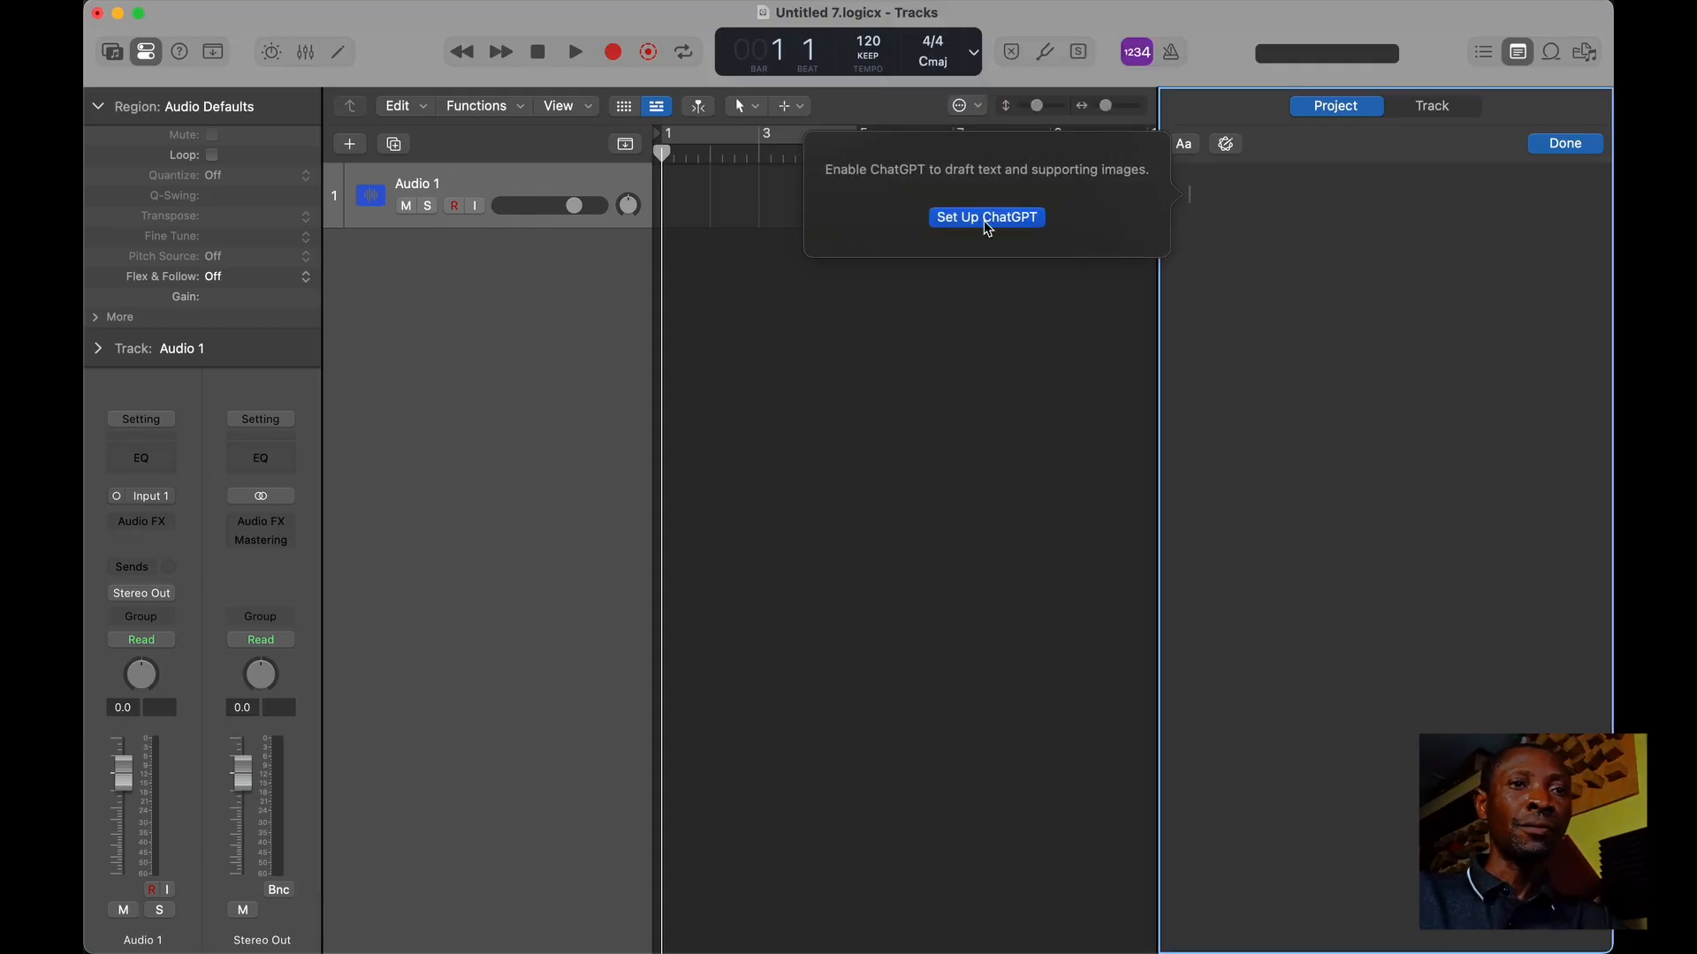
left_click(987, 218)
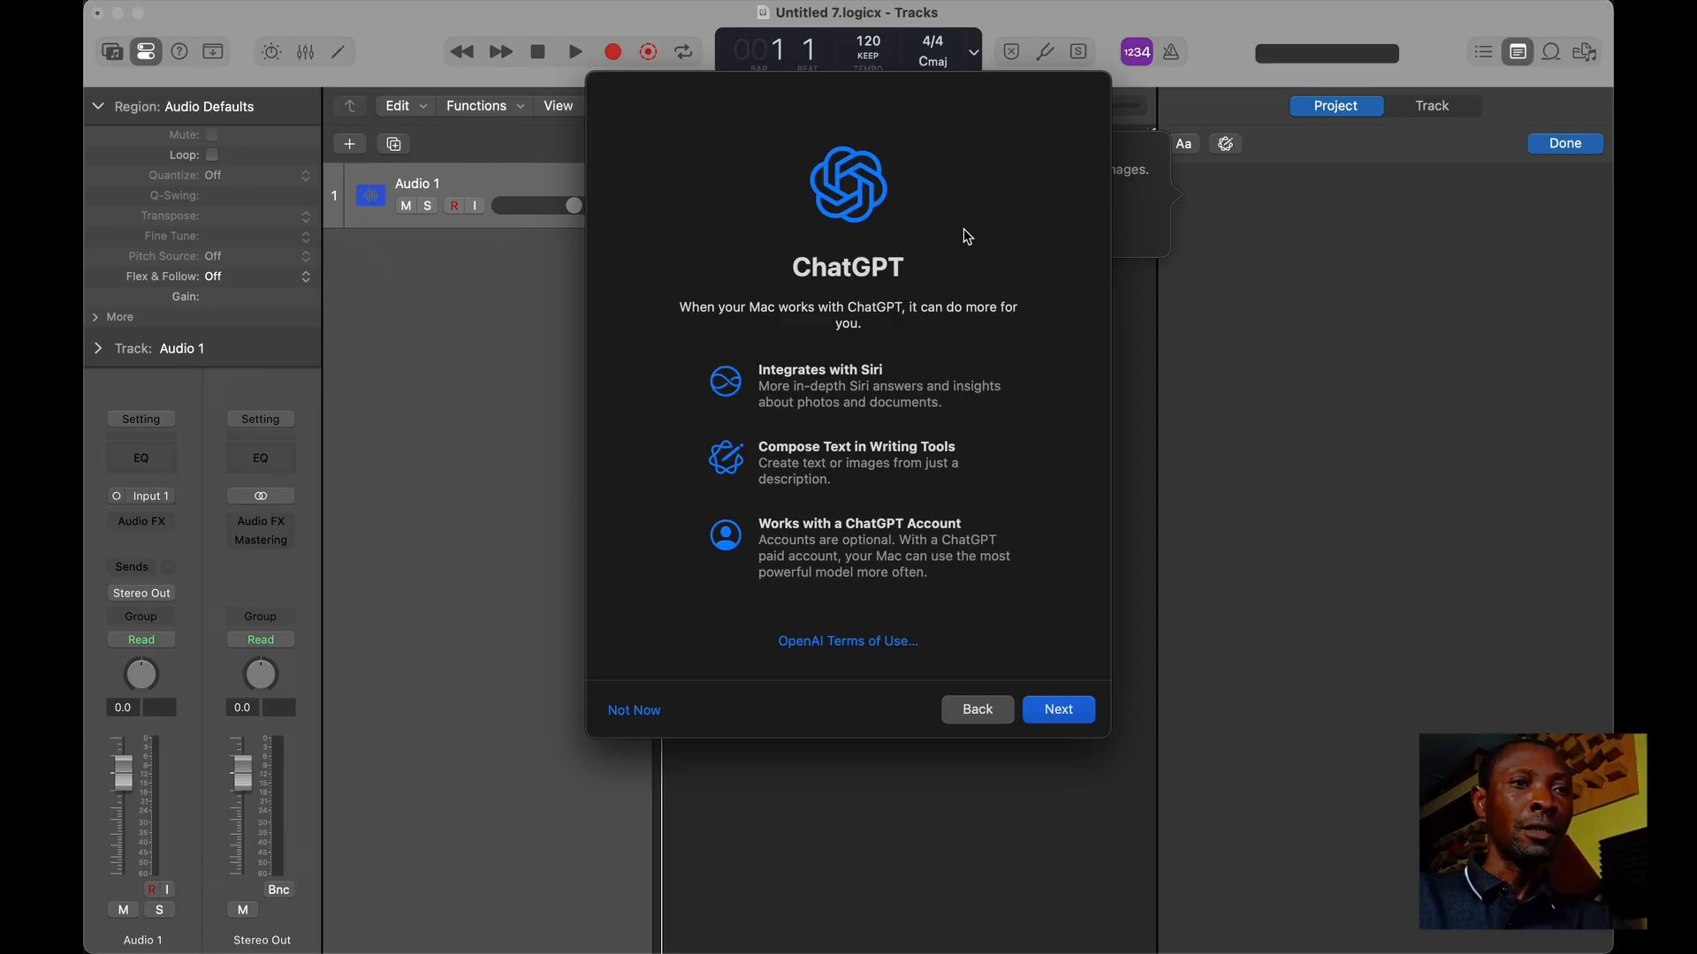
left_click(1067, 720)
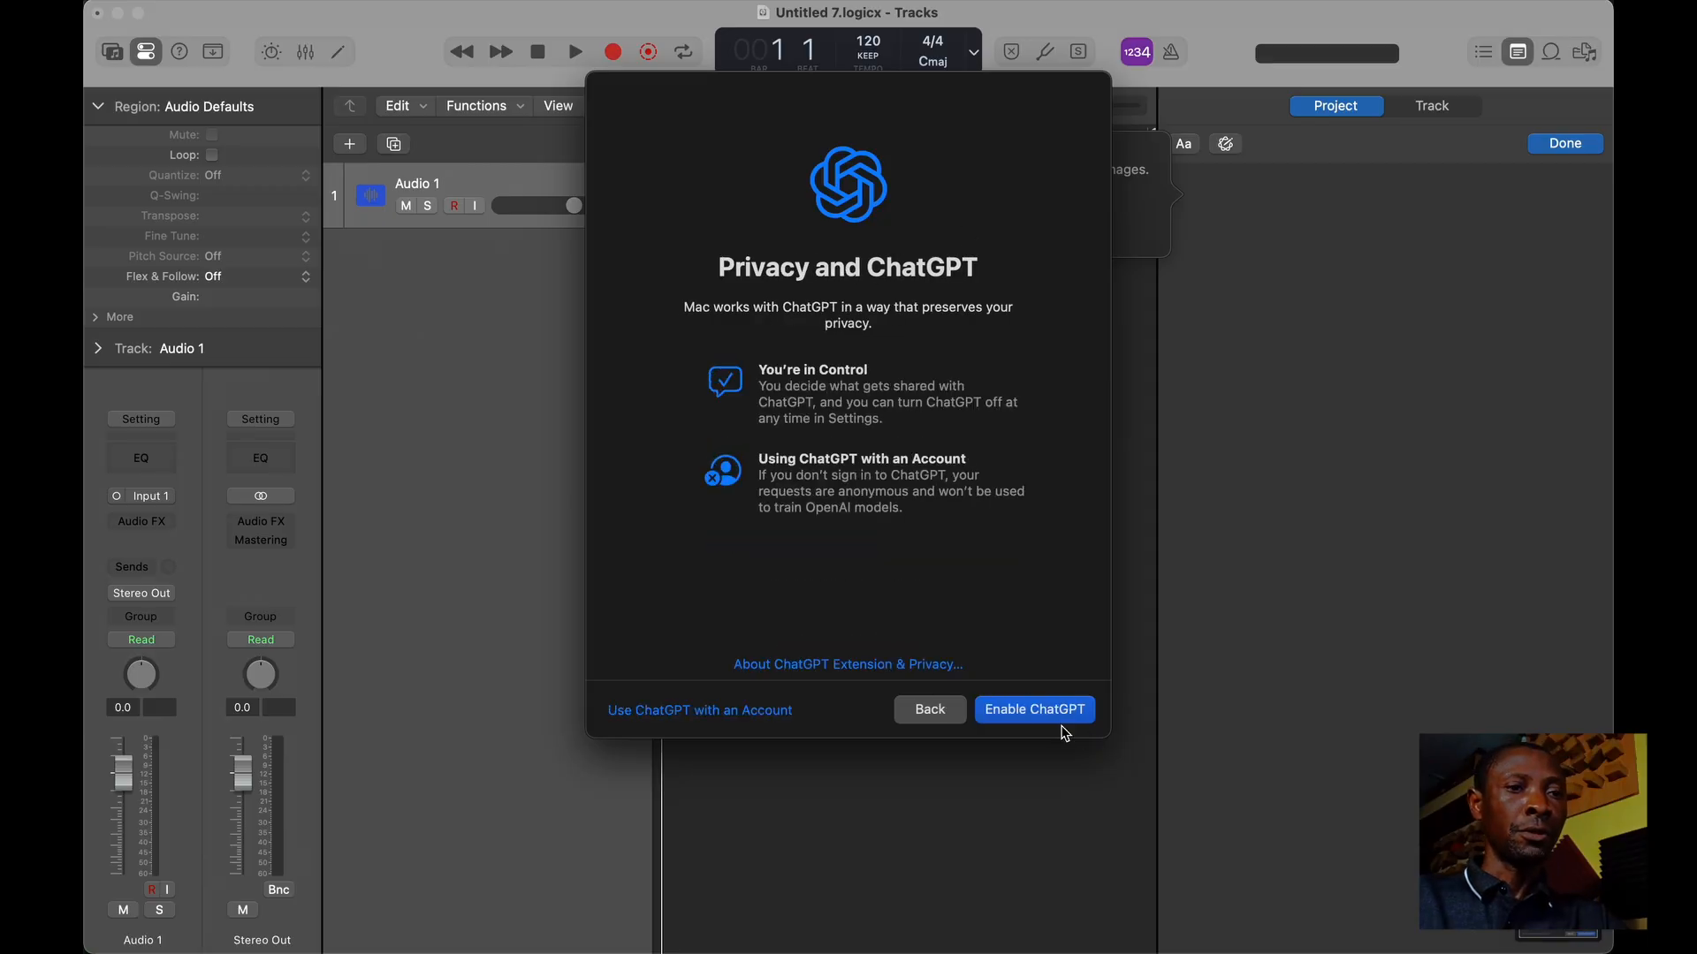
left_click(1035, 723)
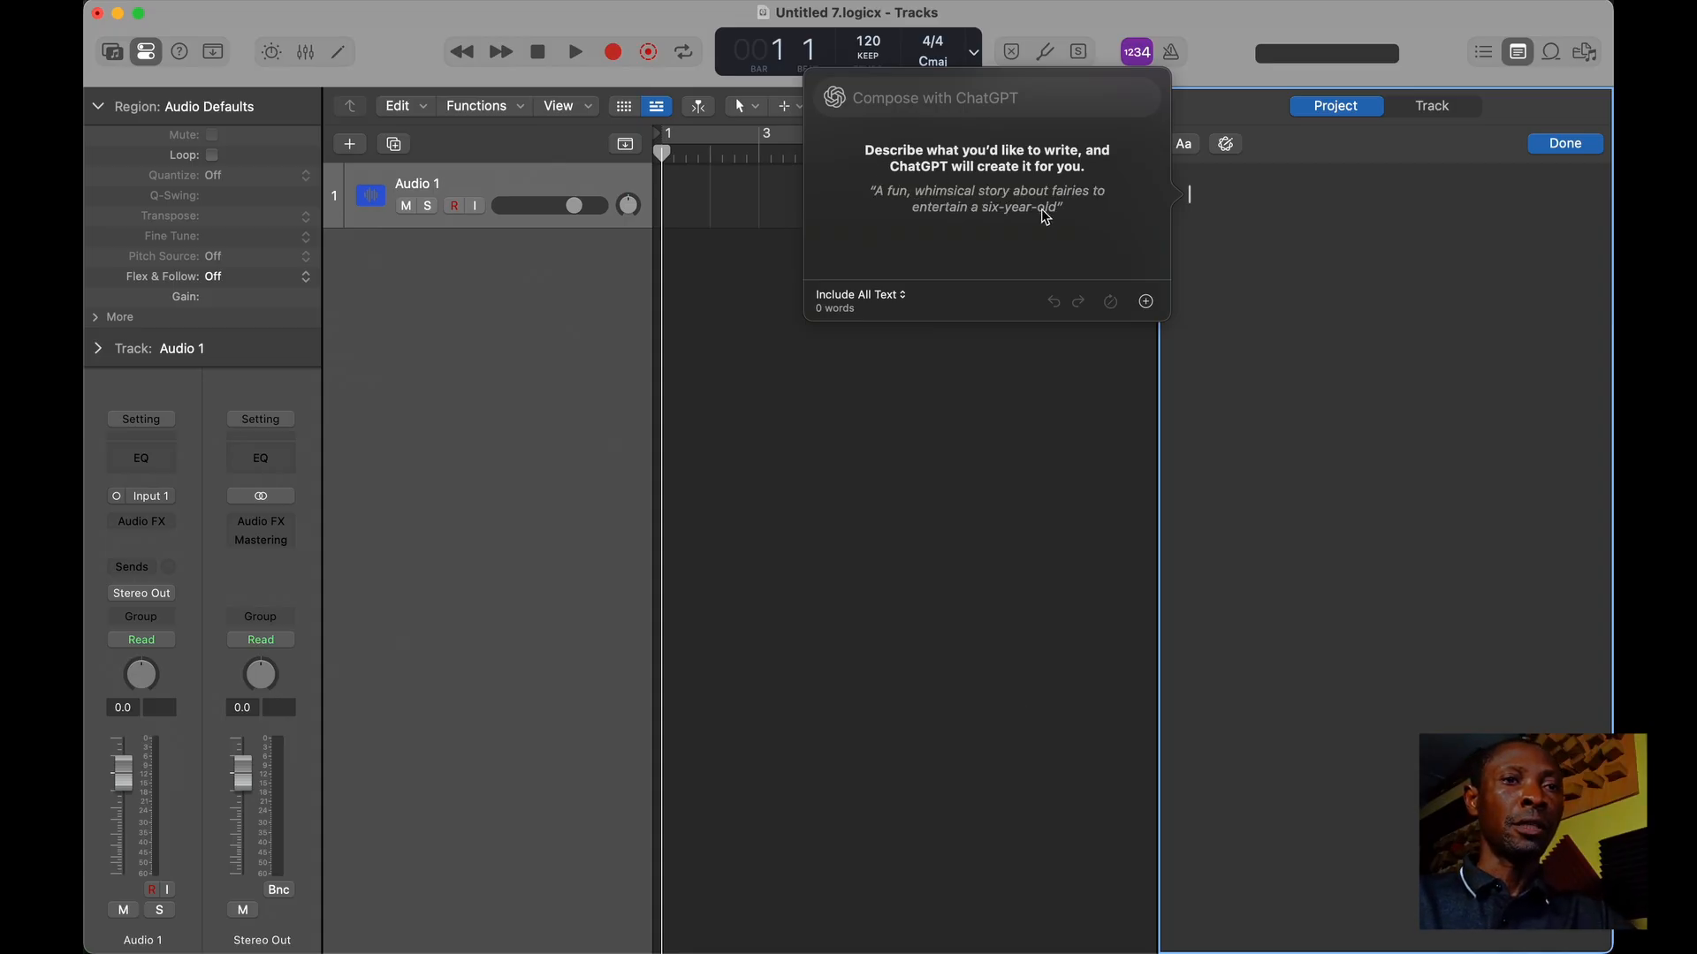
Step: Compose lyrics with the prompt "Write a jazzy raggae song", insert them into the project notes, and close the note pad
type("Write a jazzy raggae ")
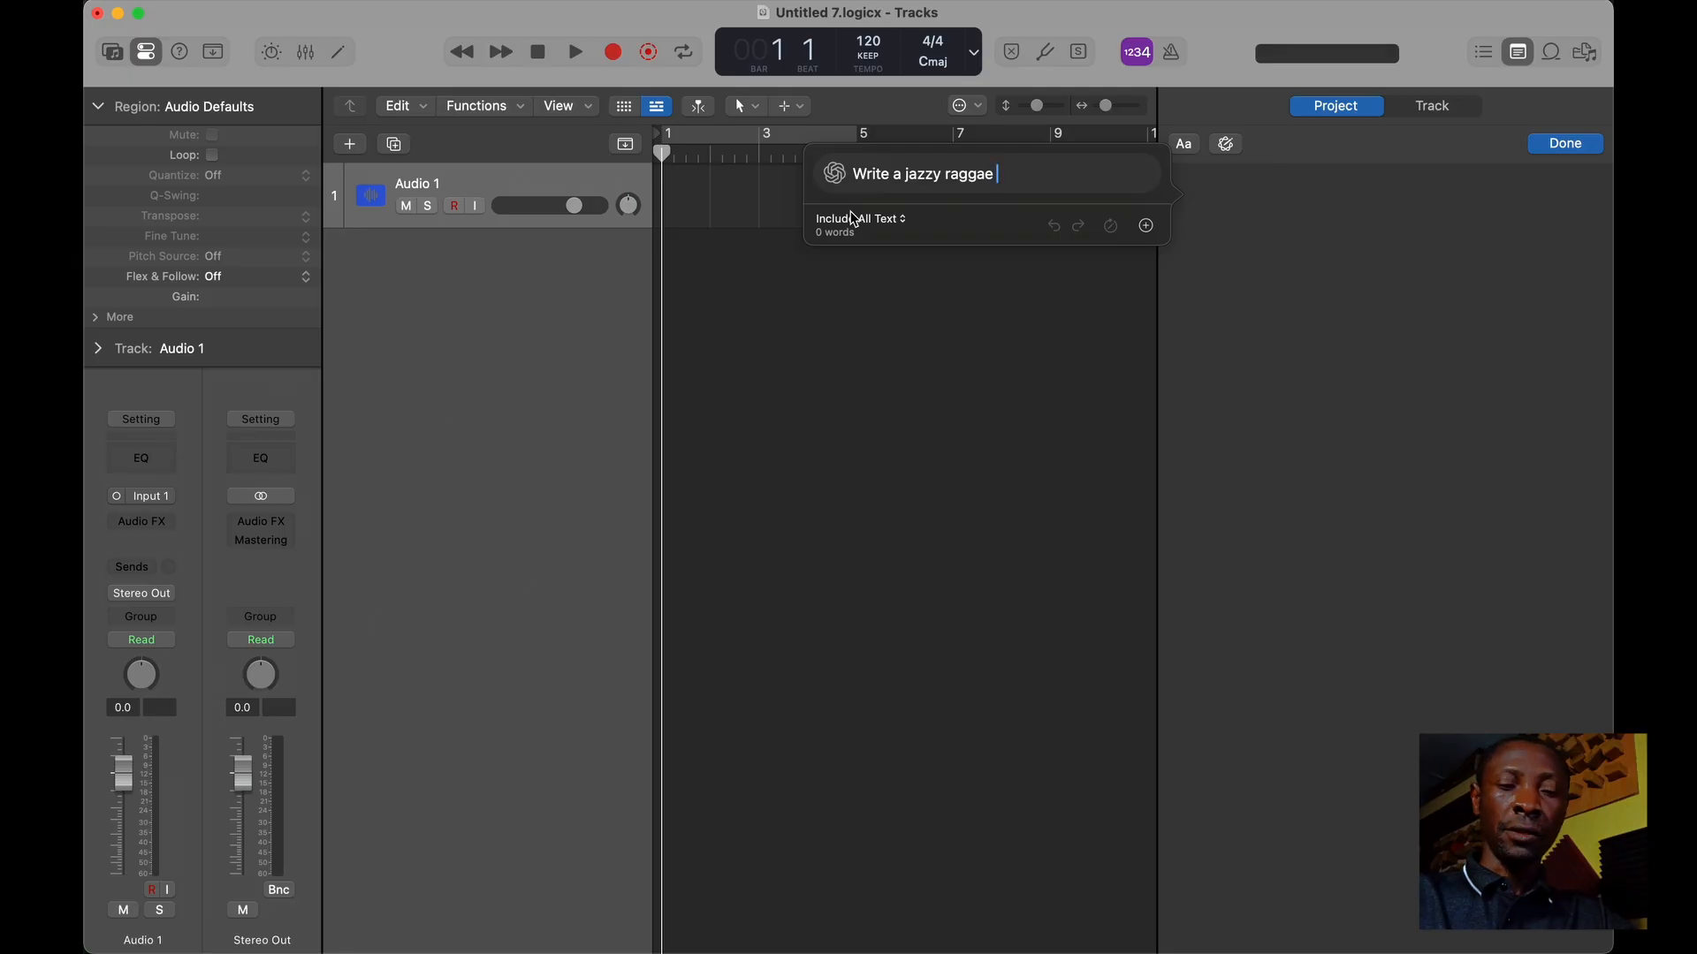
type("song")
key("Return")
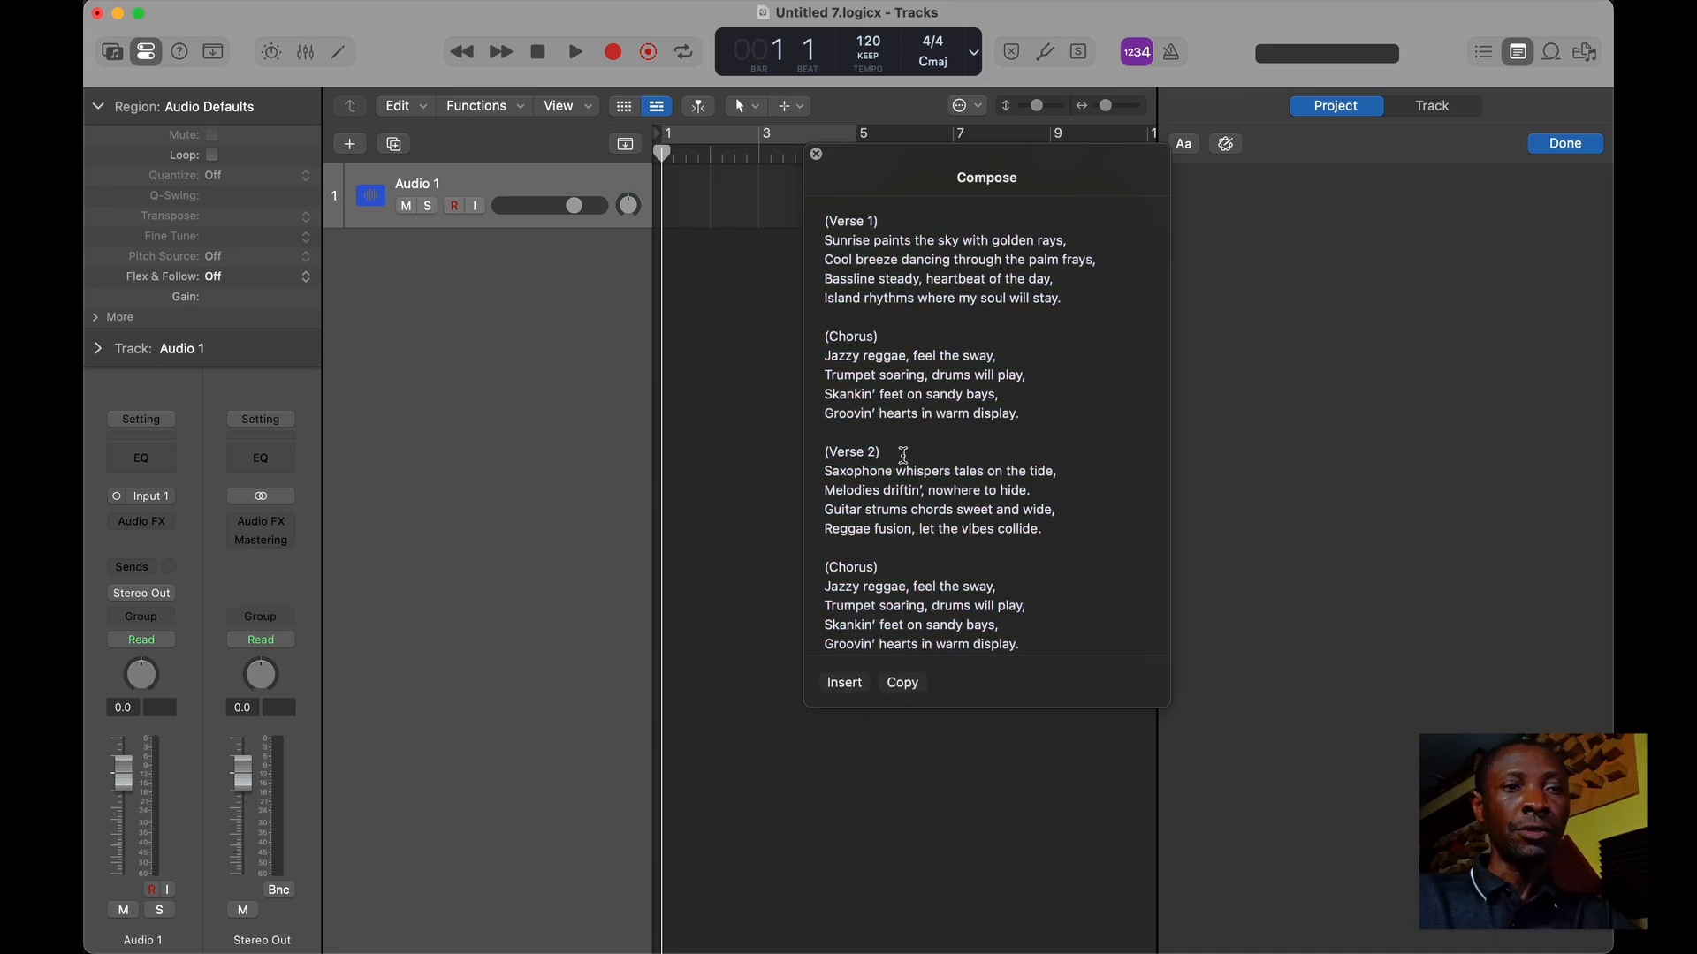
left_click(843, 684)
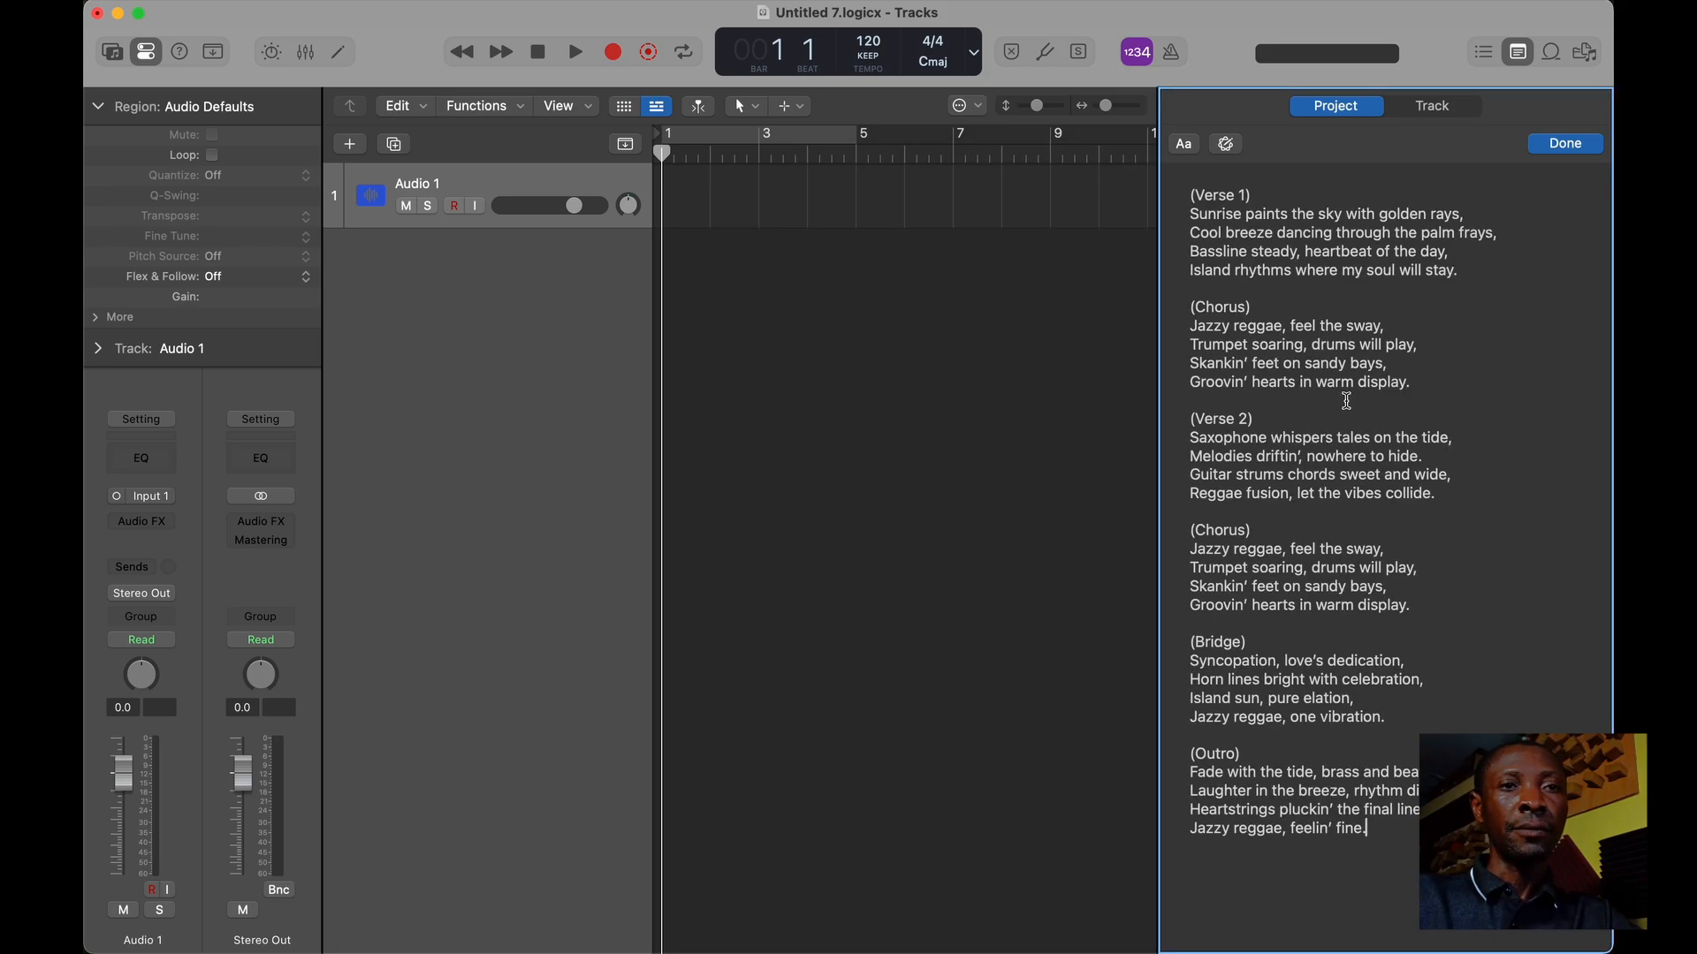
left_click(1564, 144)
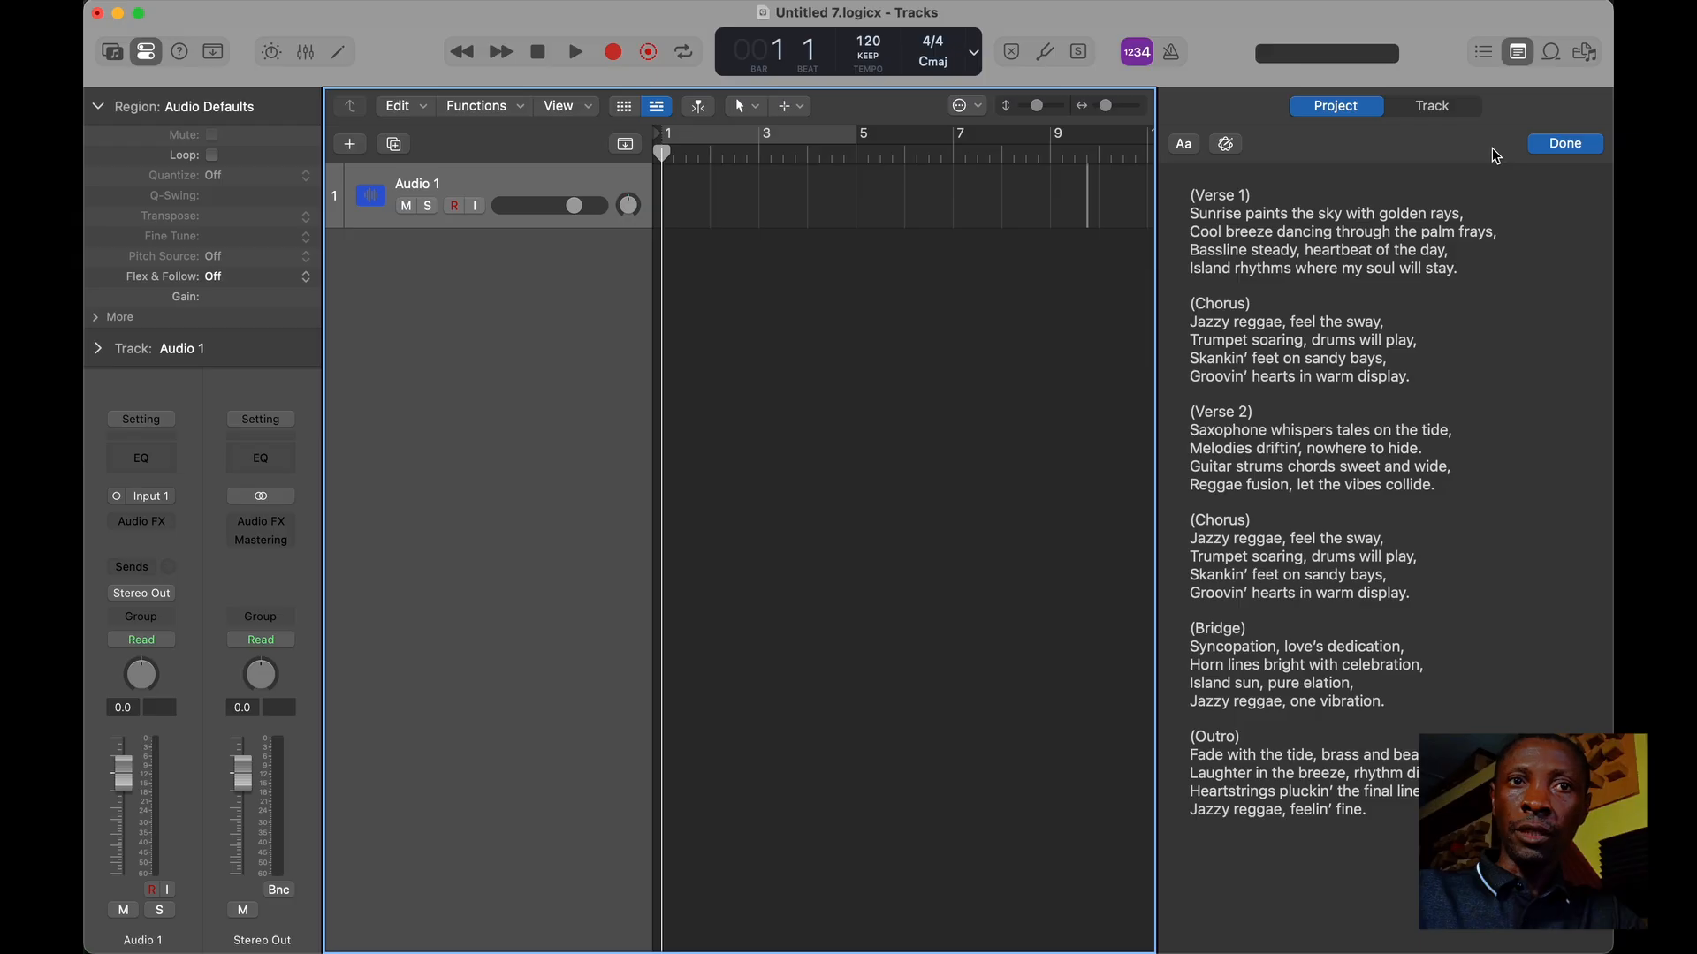
left_click(1552, 146)
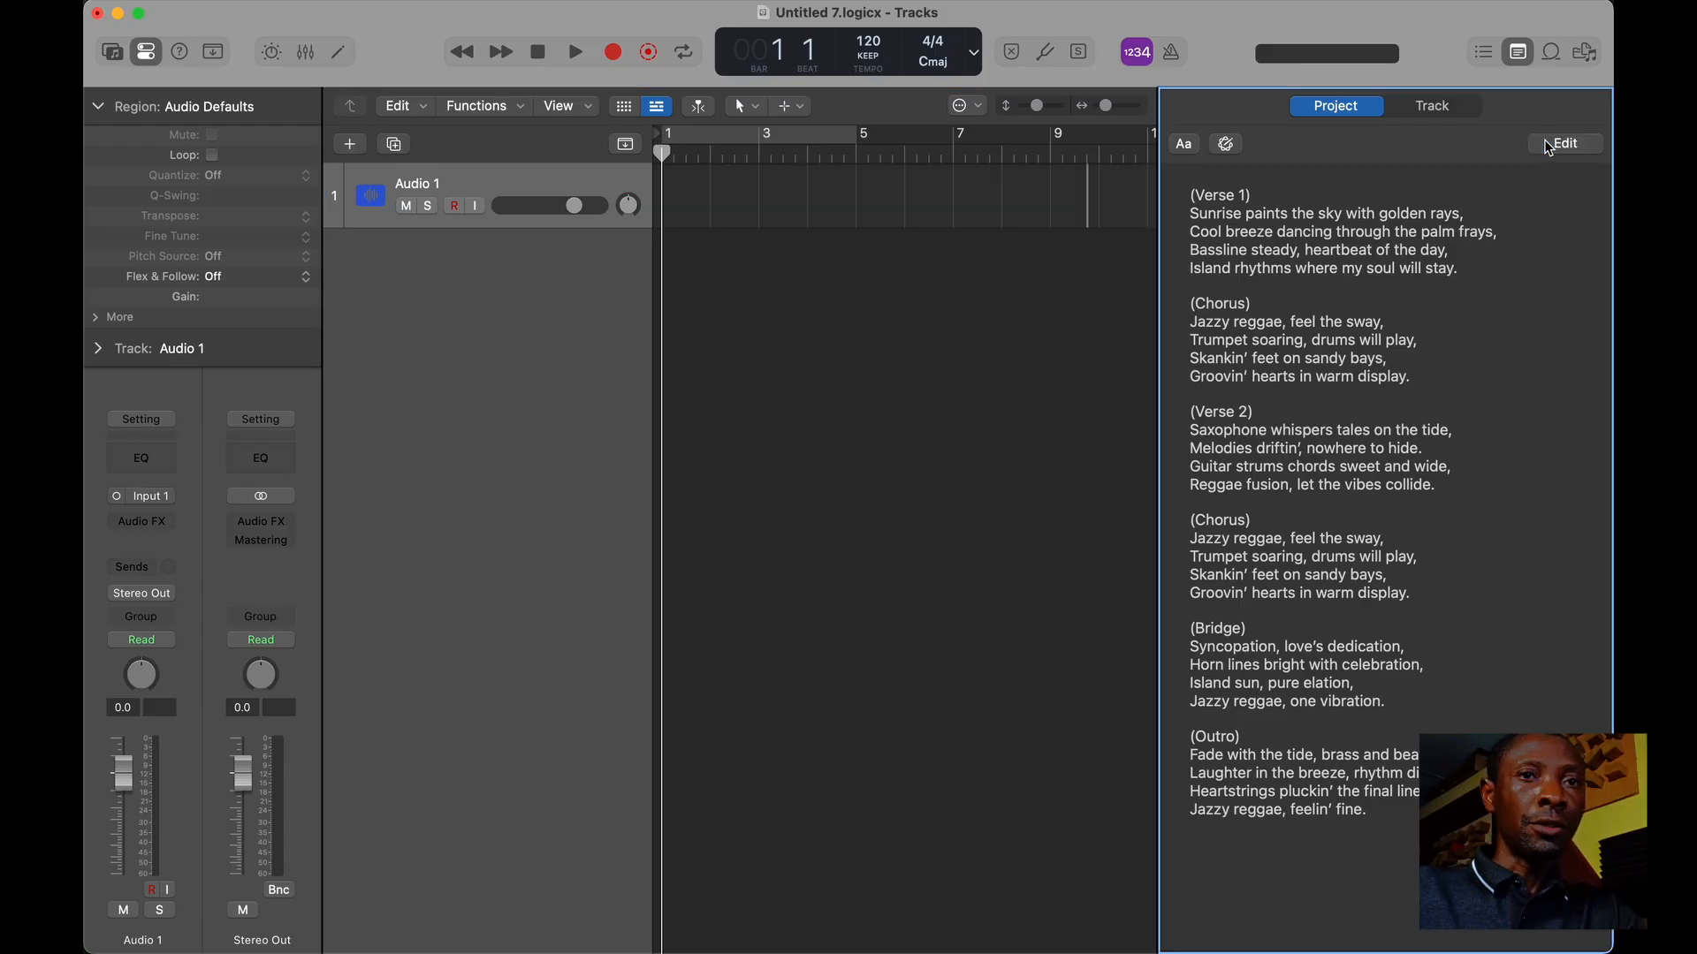
left_click(1520, 60)
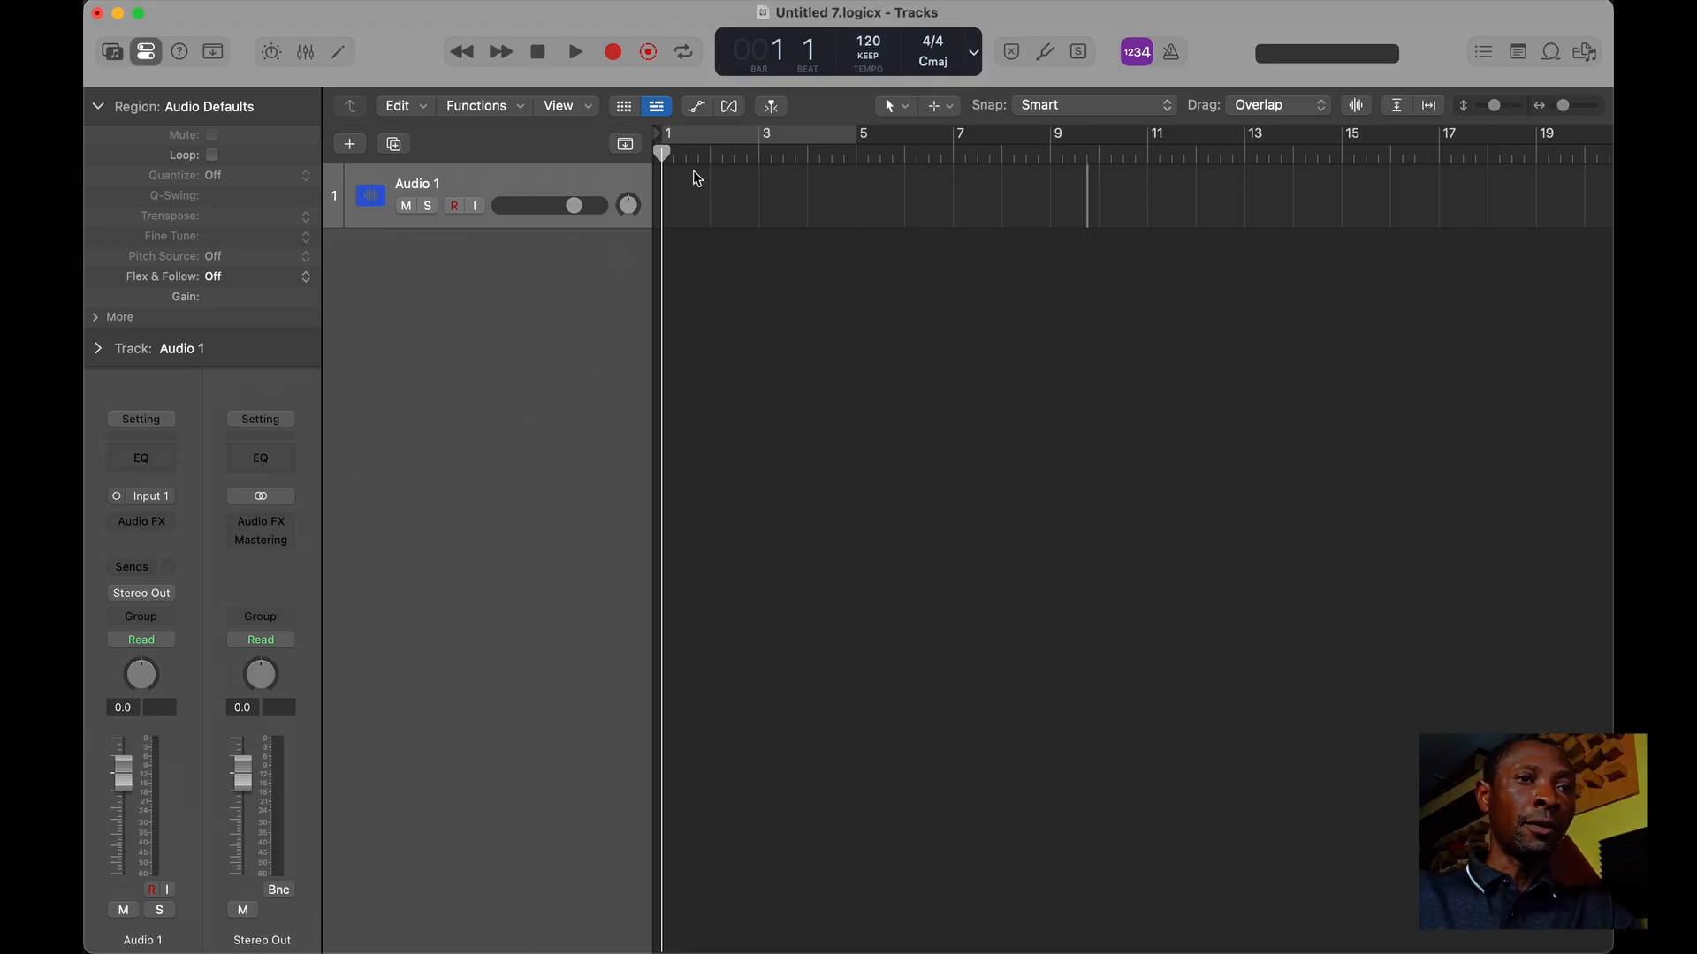
Step: Place the Cool Breeze in Kingston Town audio on a new track at bar 1 and play its first bars
left_click(713, 152)
left_click_drag(712, 152, 662, 153)
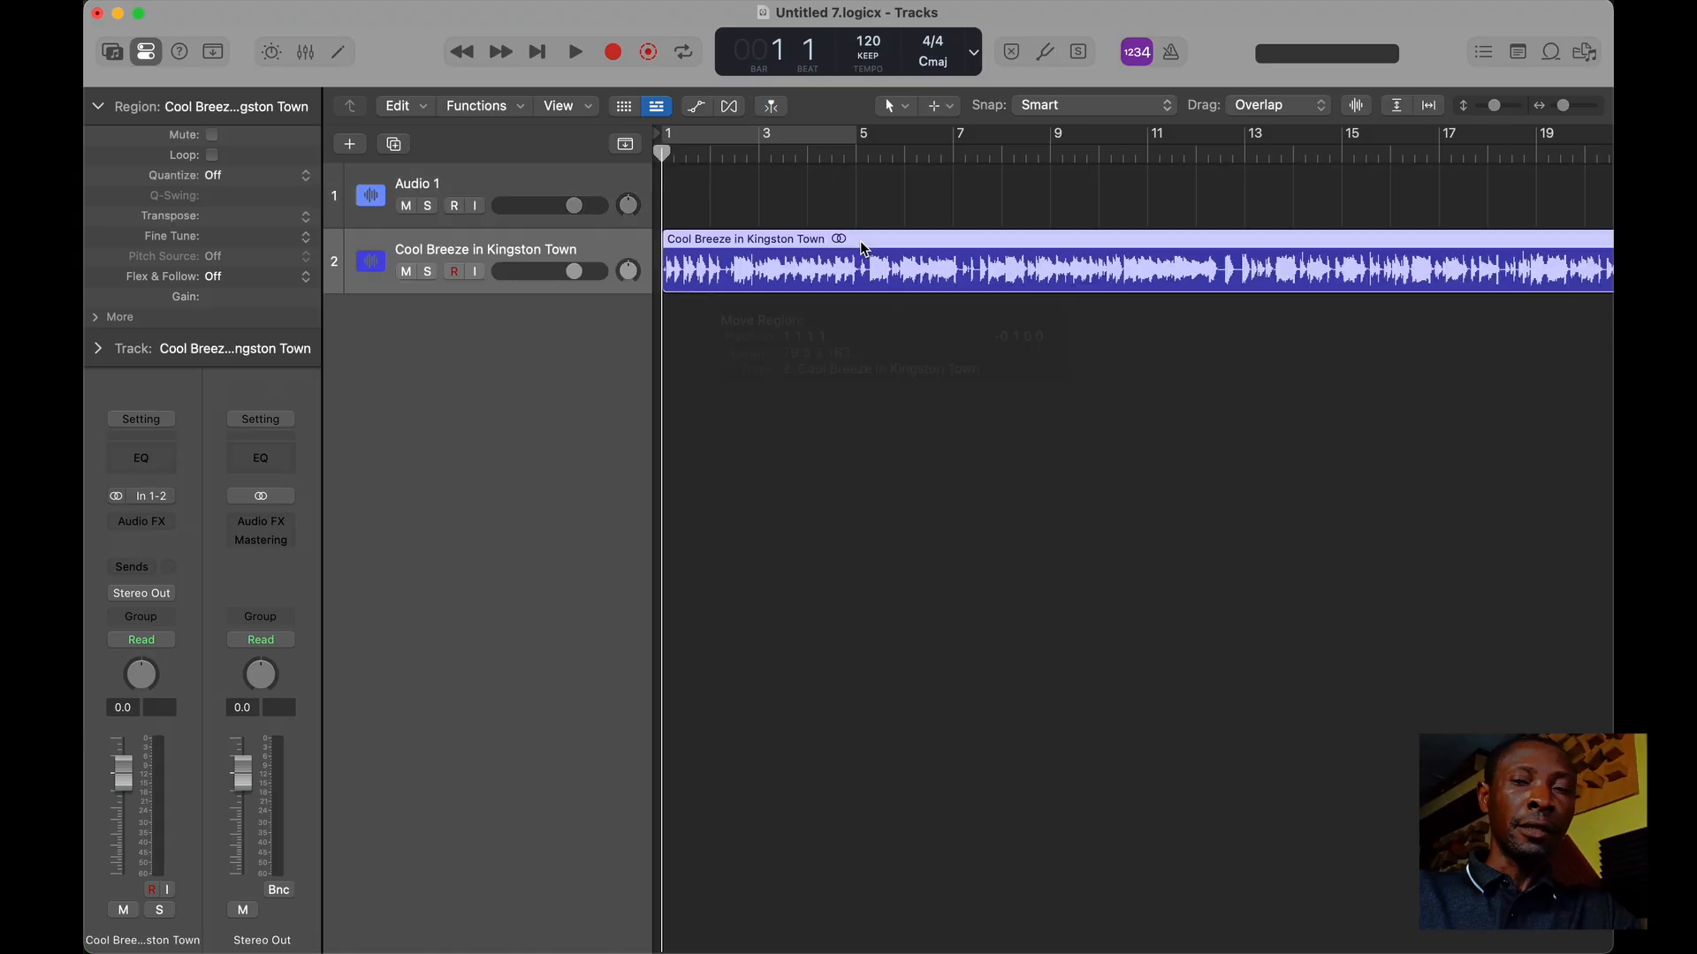
scroll(865, 249, "down", 5)
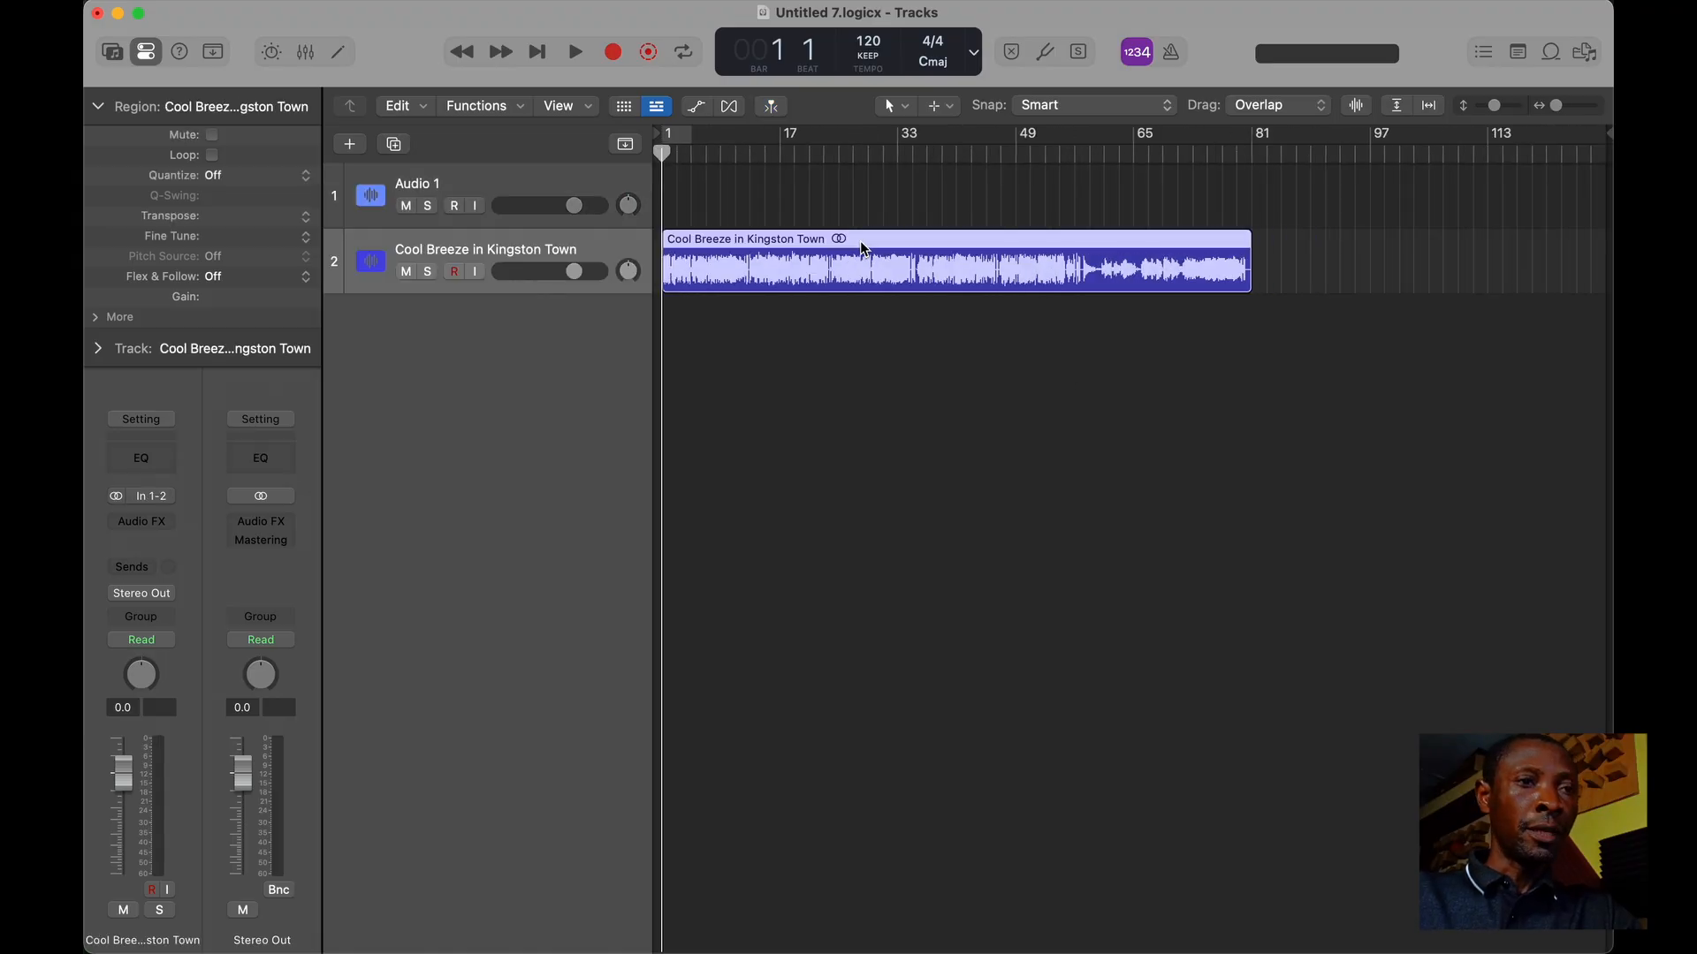
key("space")
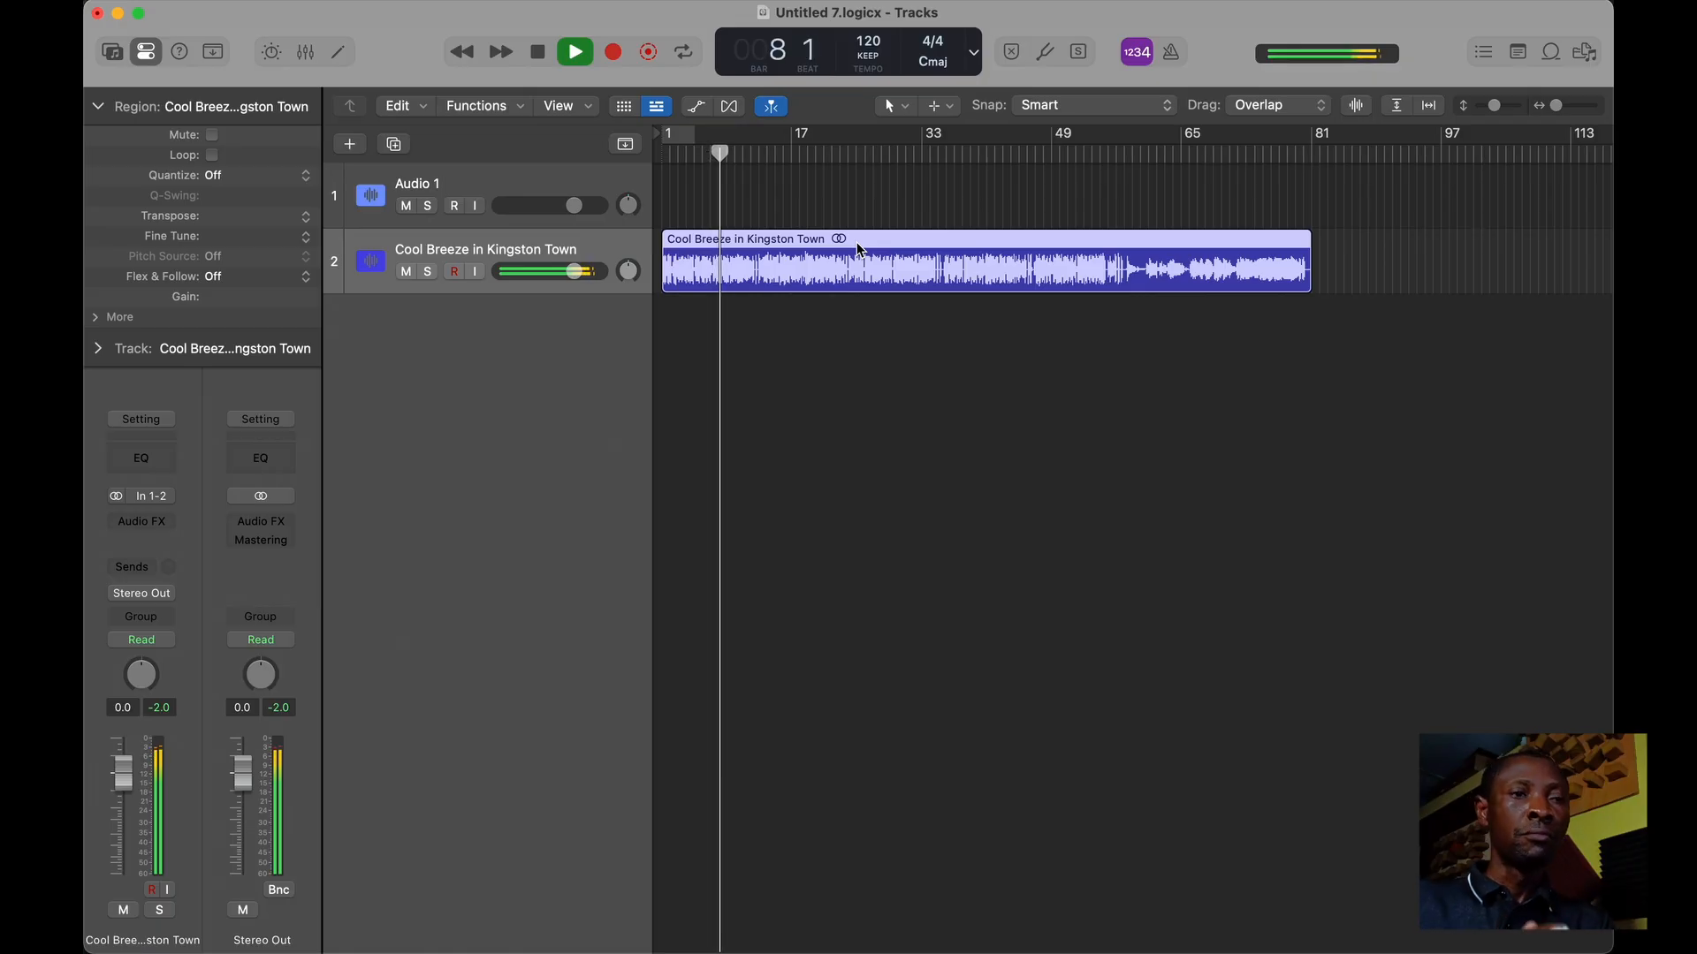
key("space")
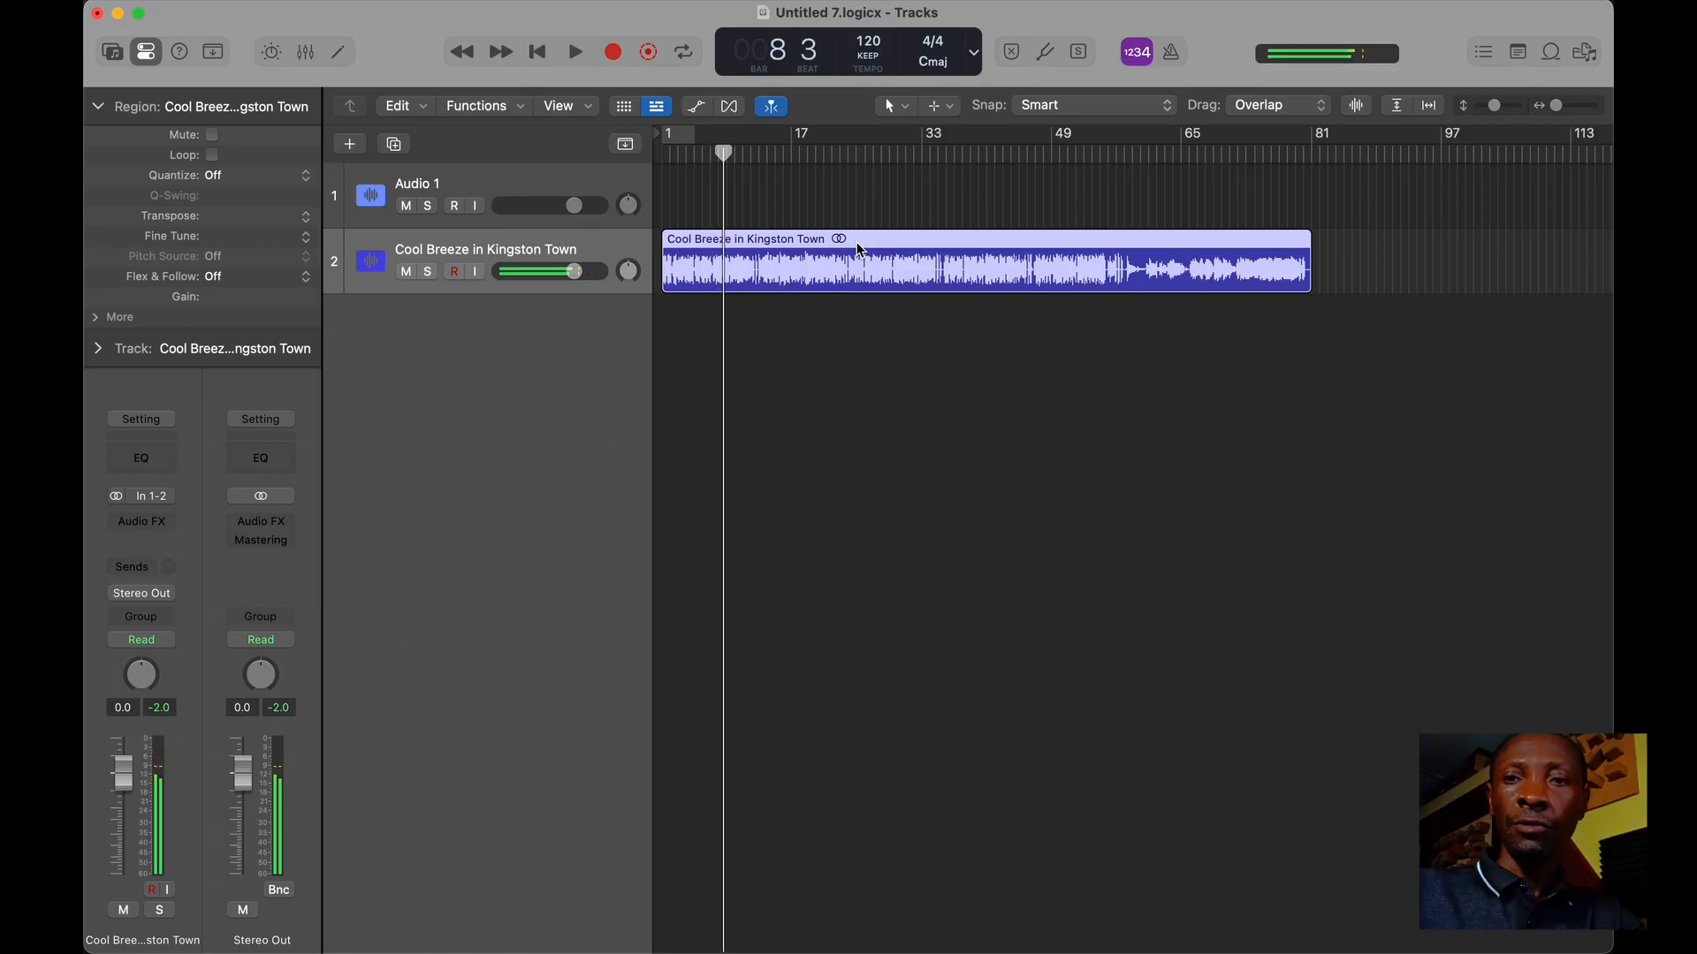
Step: Split the Cool Breeze in Kingston Town region with Stem Splitter, using the Separate All Stems preset
right_click(792, 248)
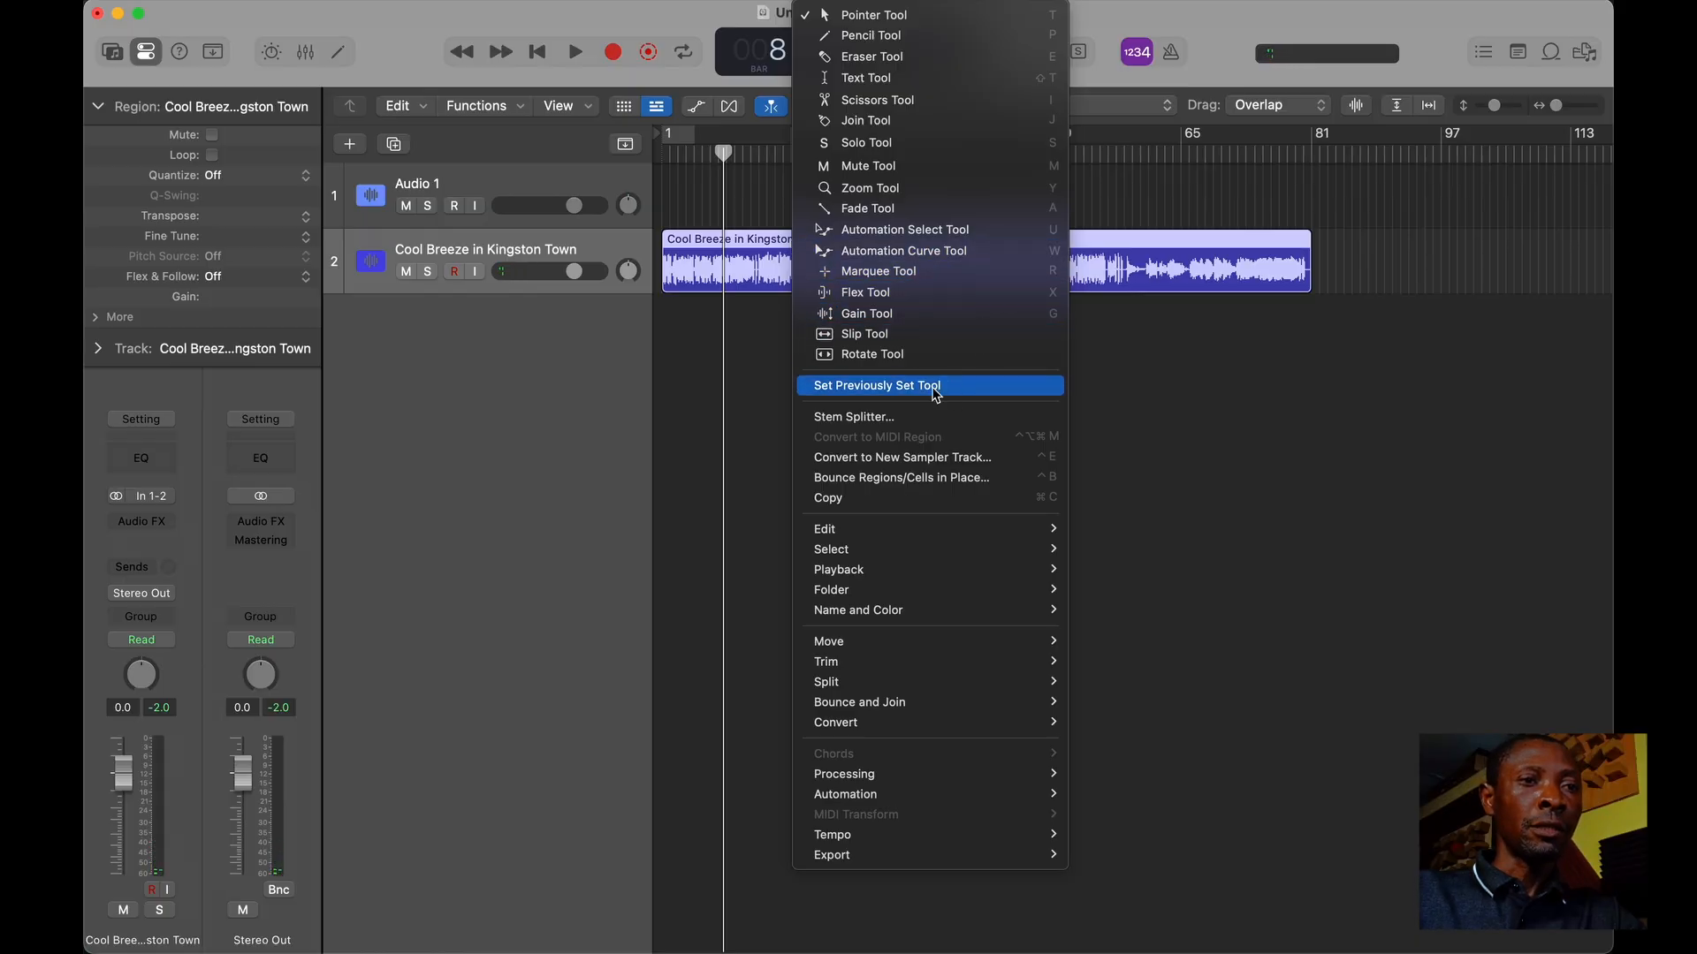
left_click(866, 421)
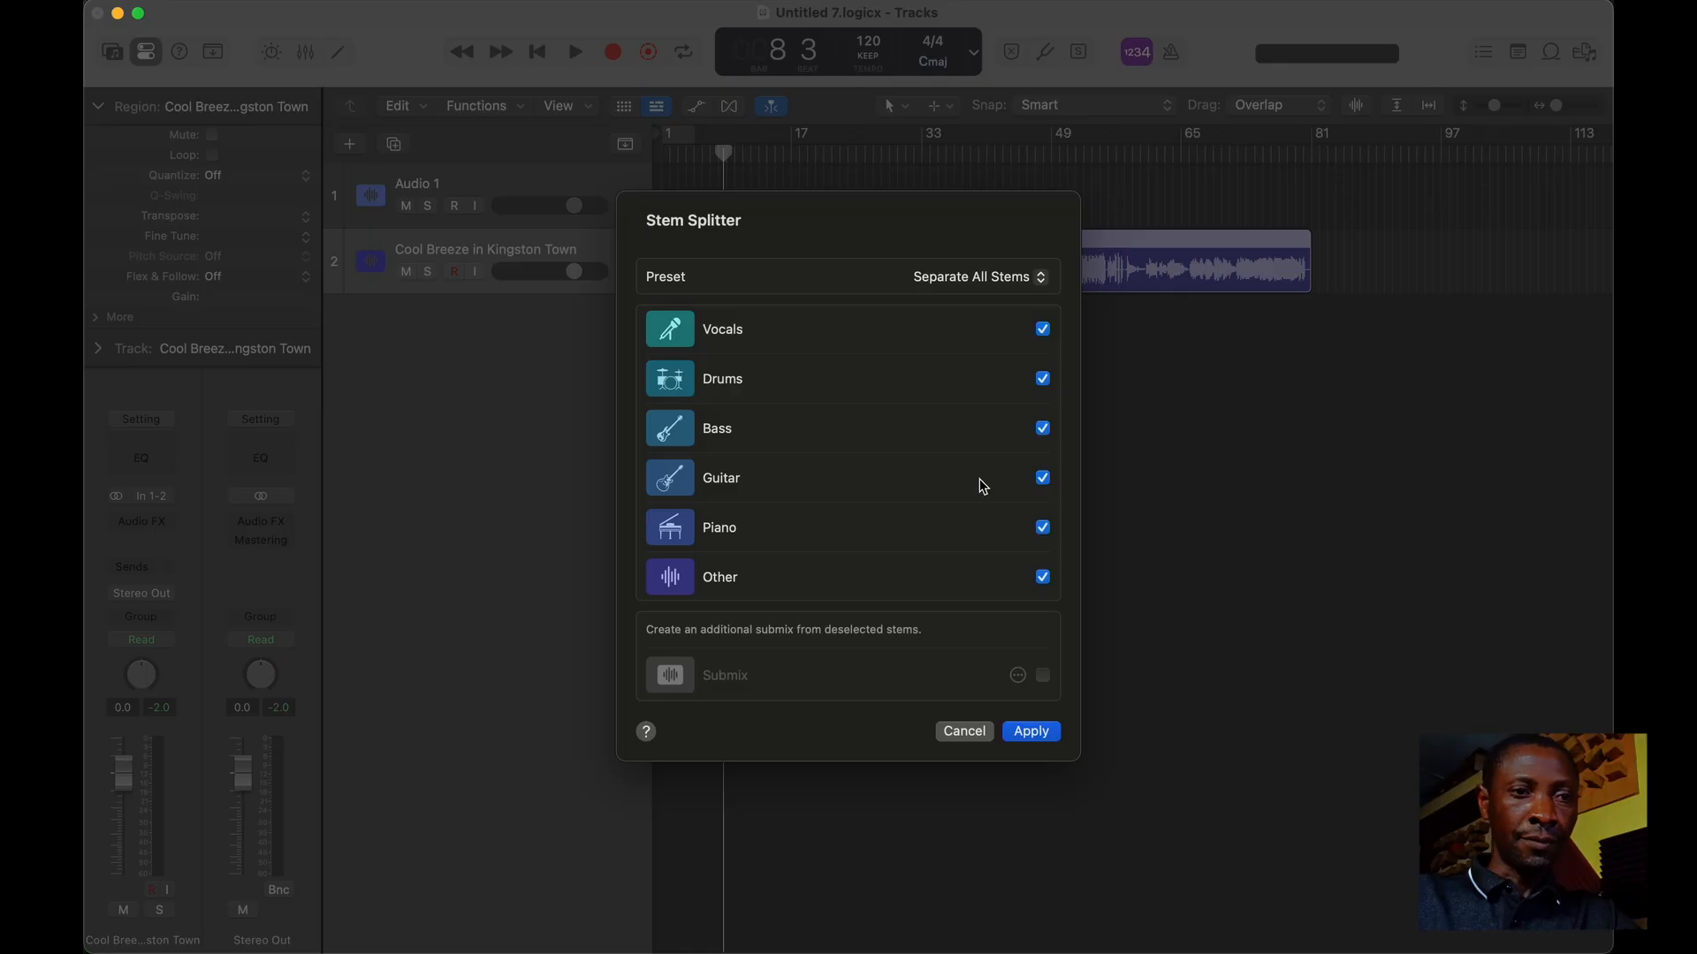
left_click(1042, 283)
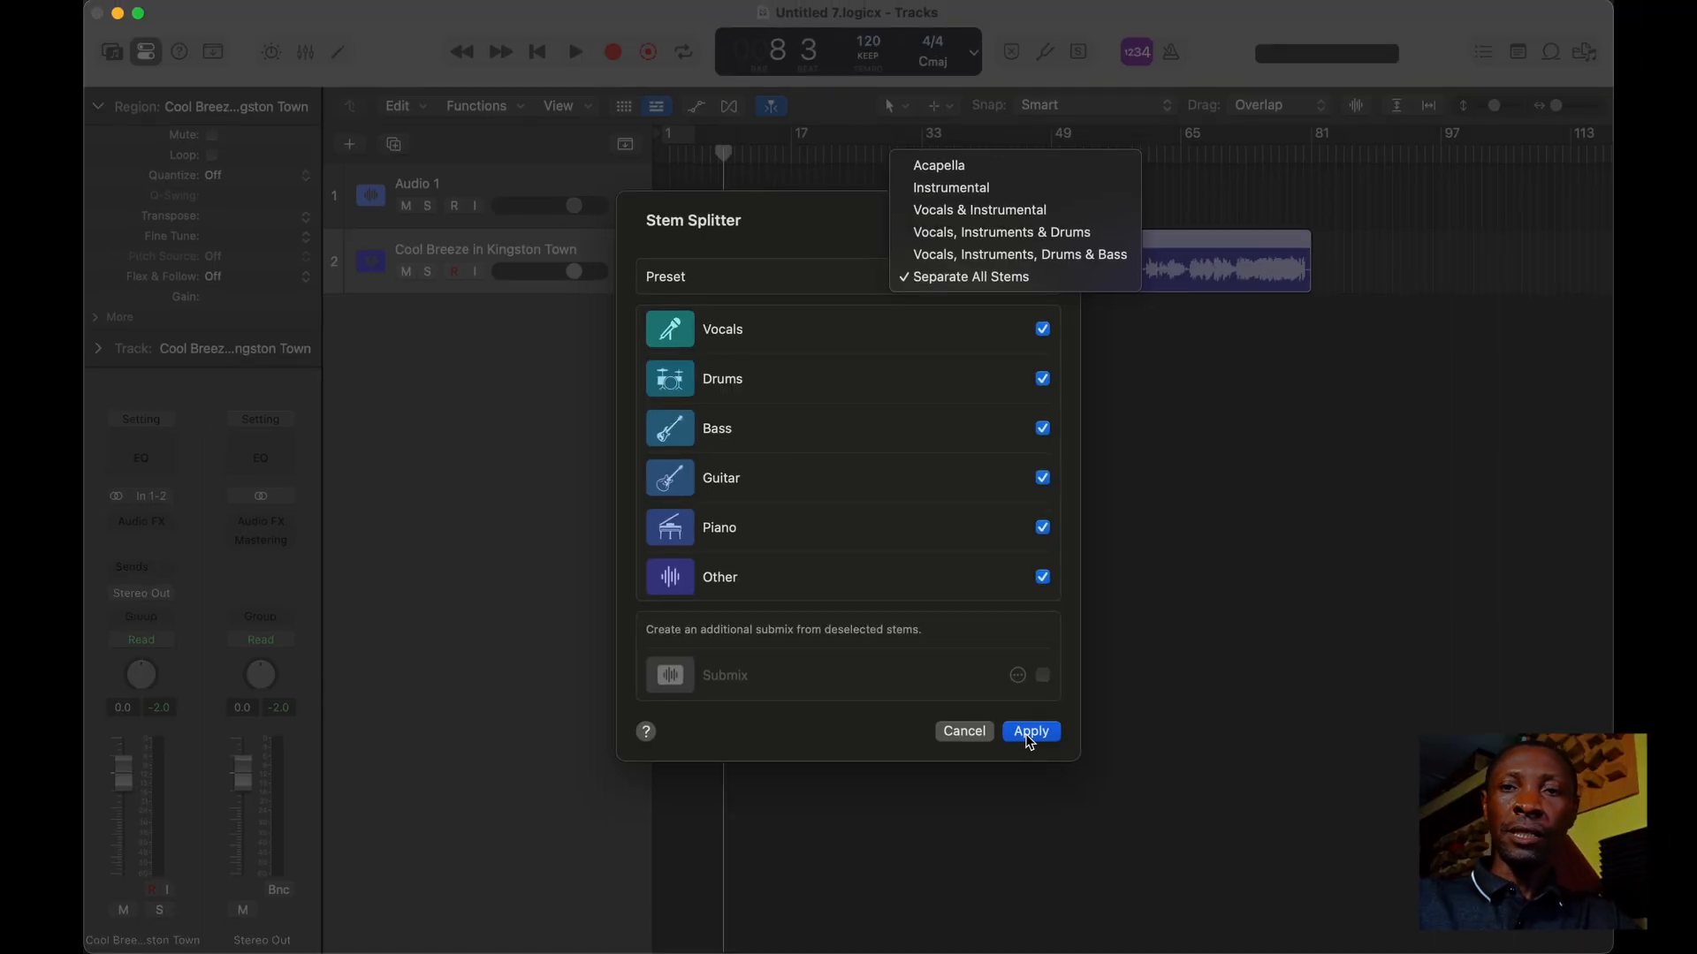
left_click(1027, 737)
left_click(1030, 732)
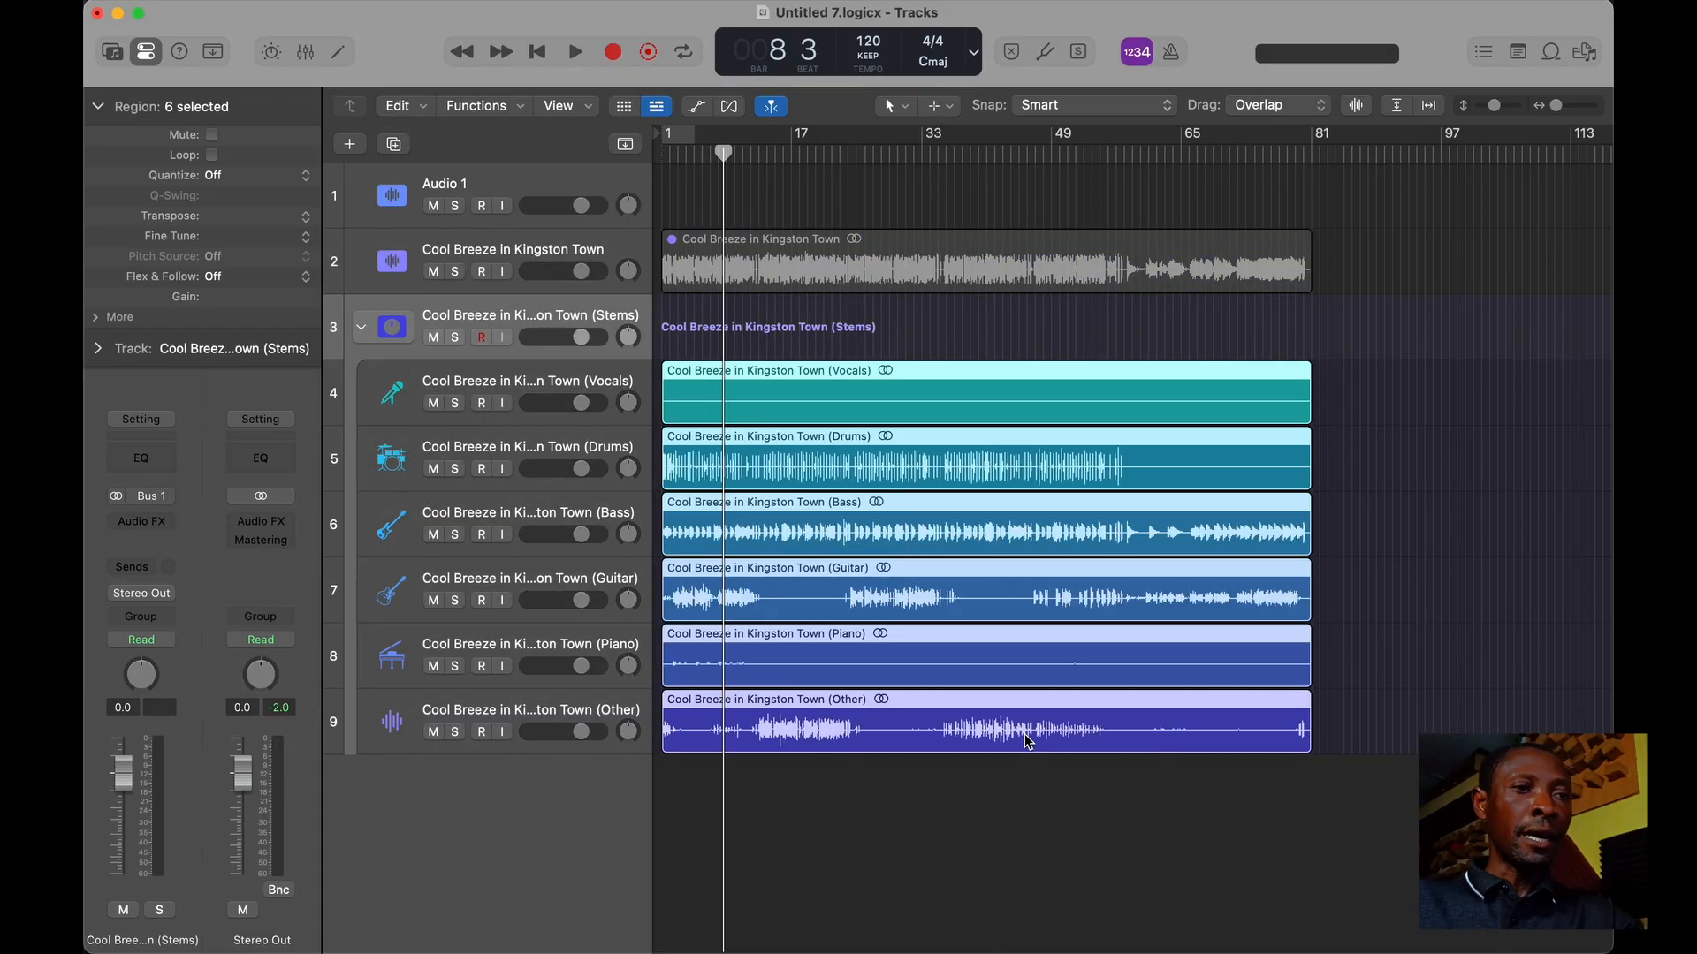
Step: Solo the Drums stem and the Bass stem in turn and listen to each for a few bars
left_click(455, 468)
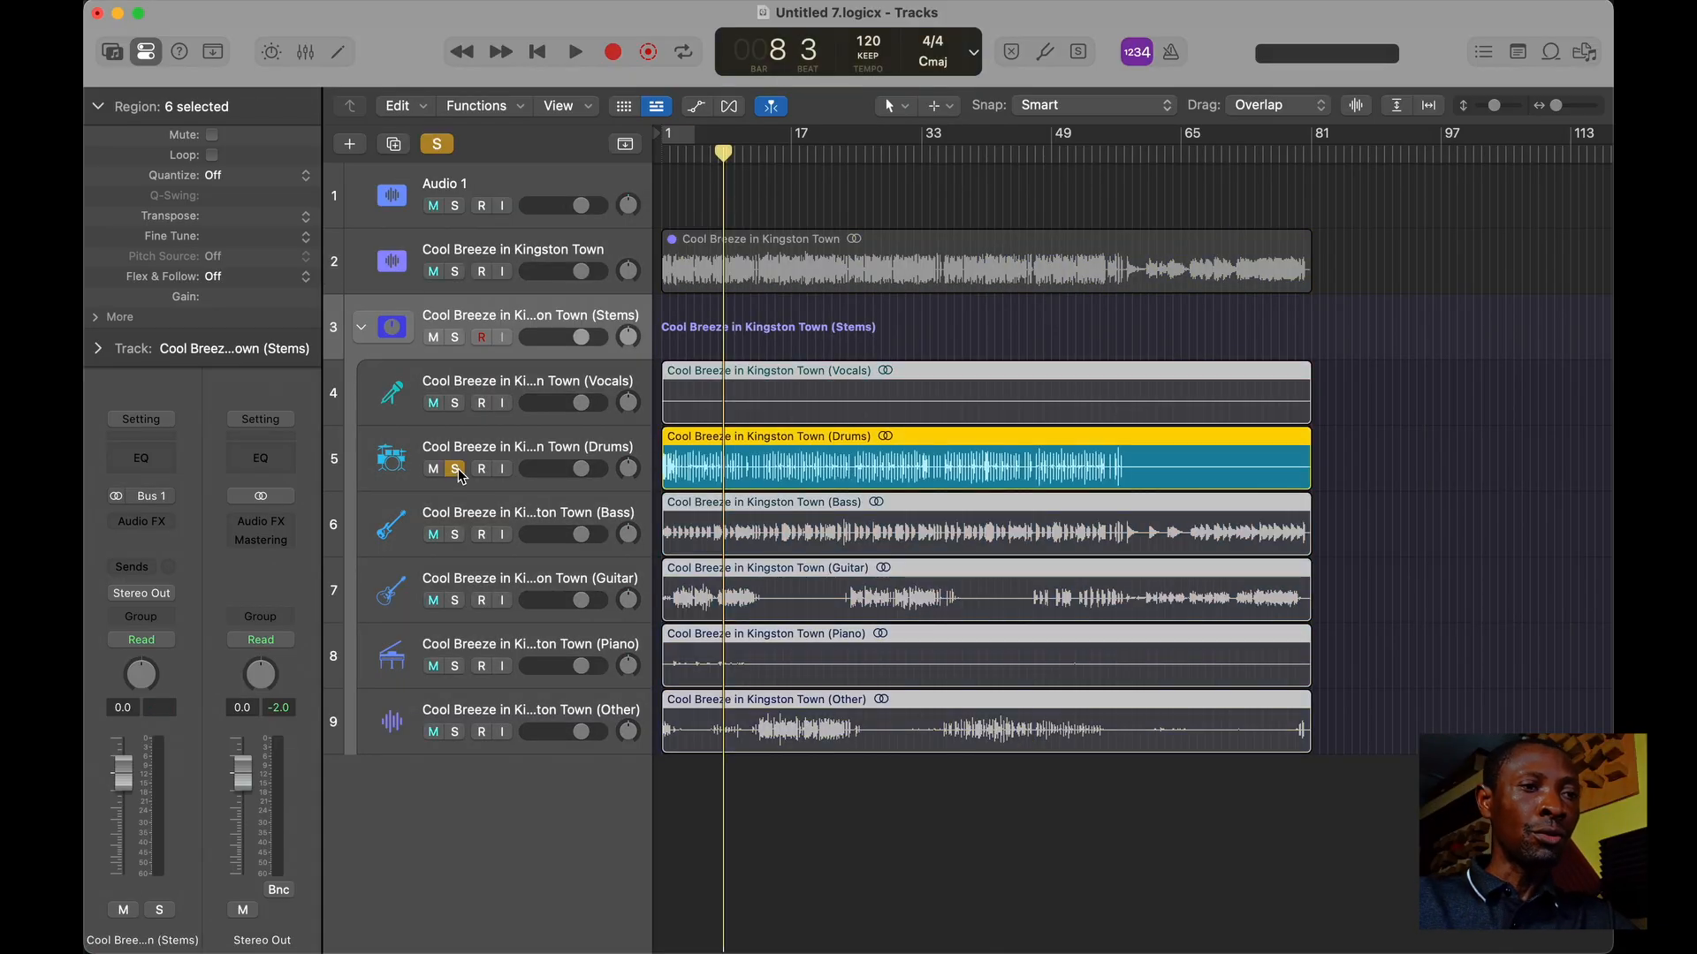
key("space")
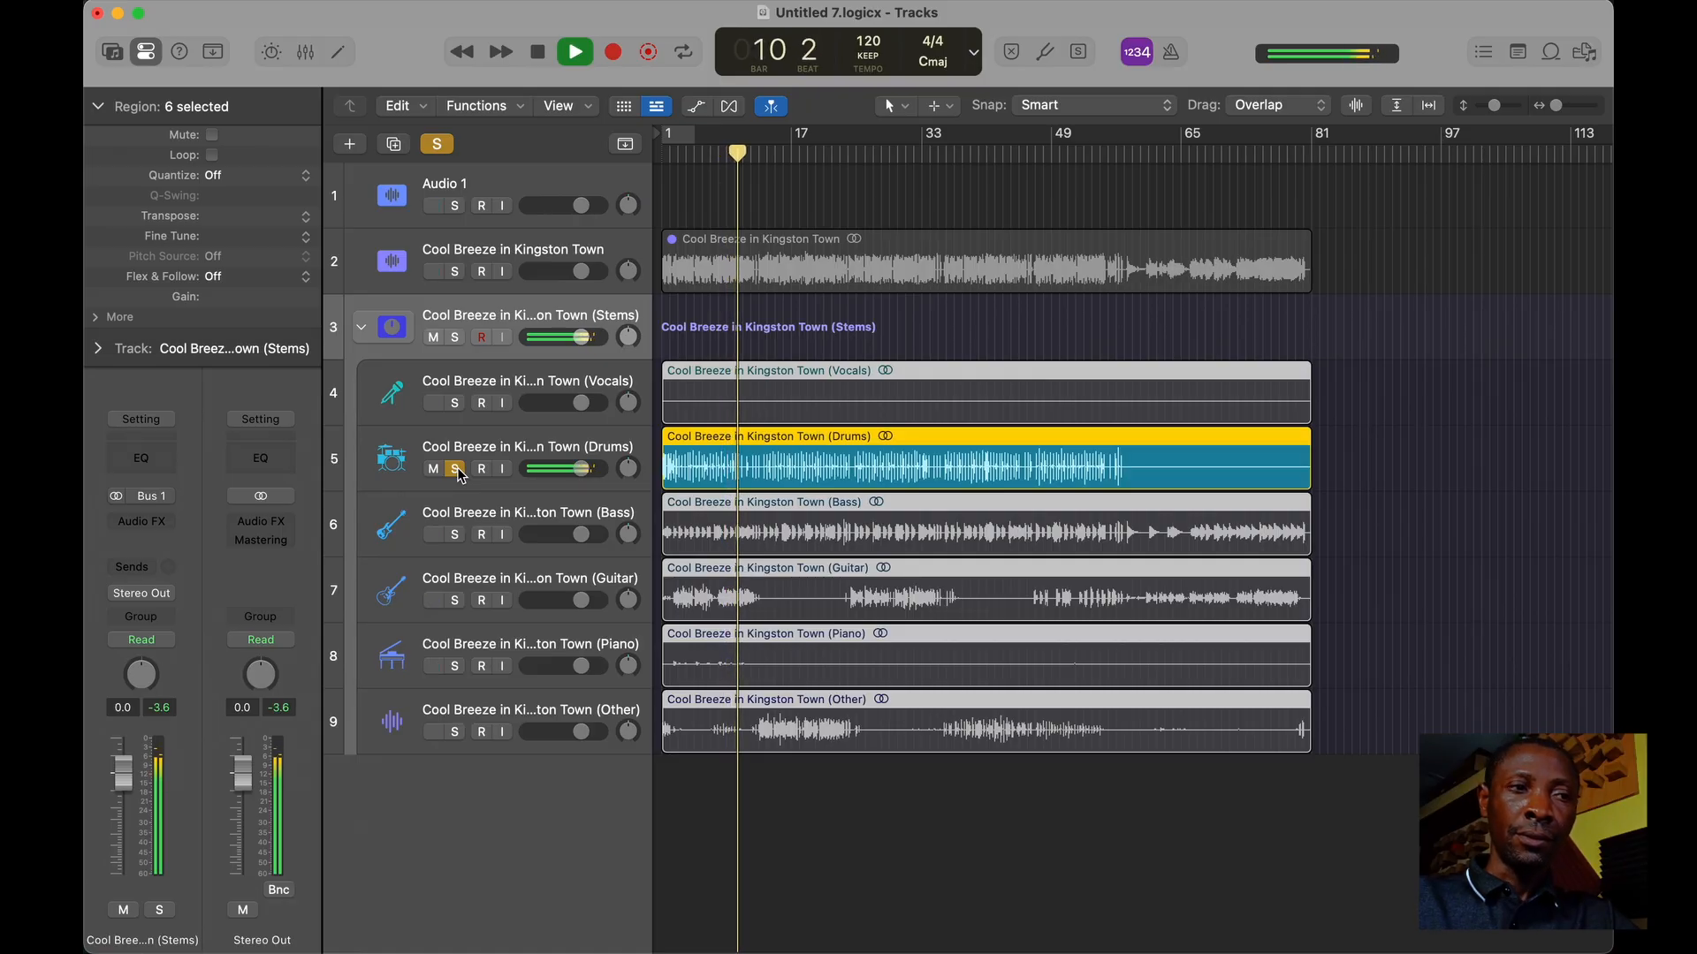
left_click(455, 535, "alt")
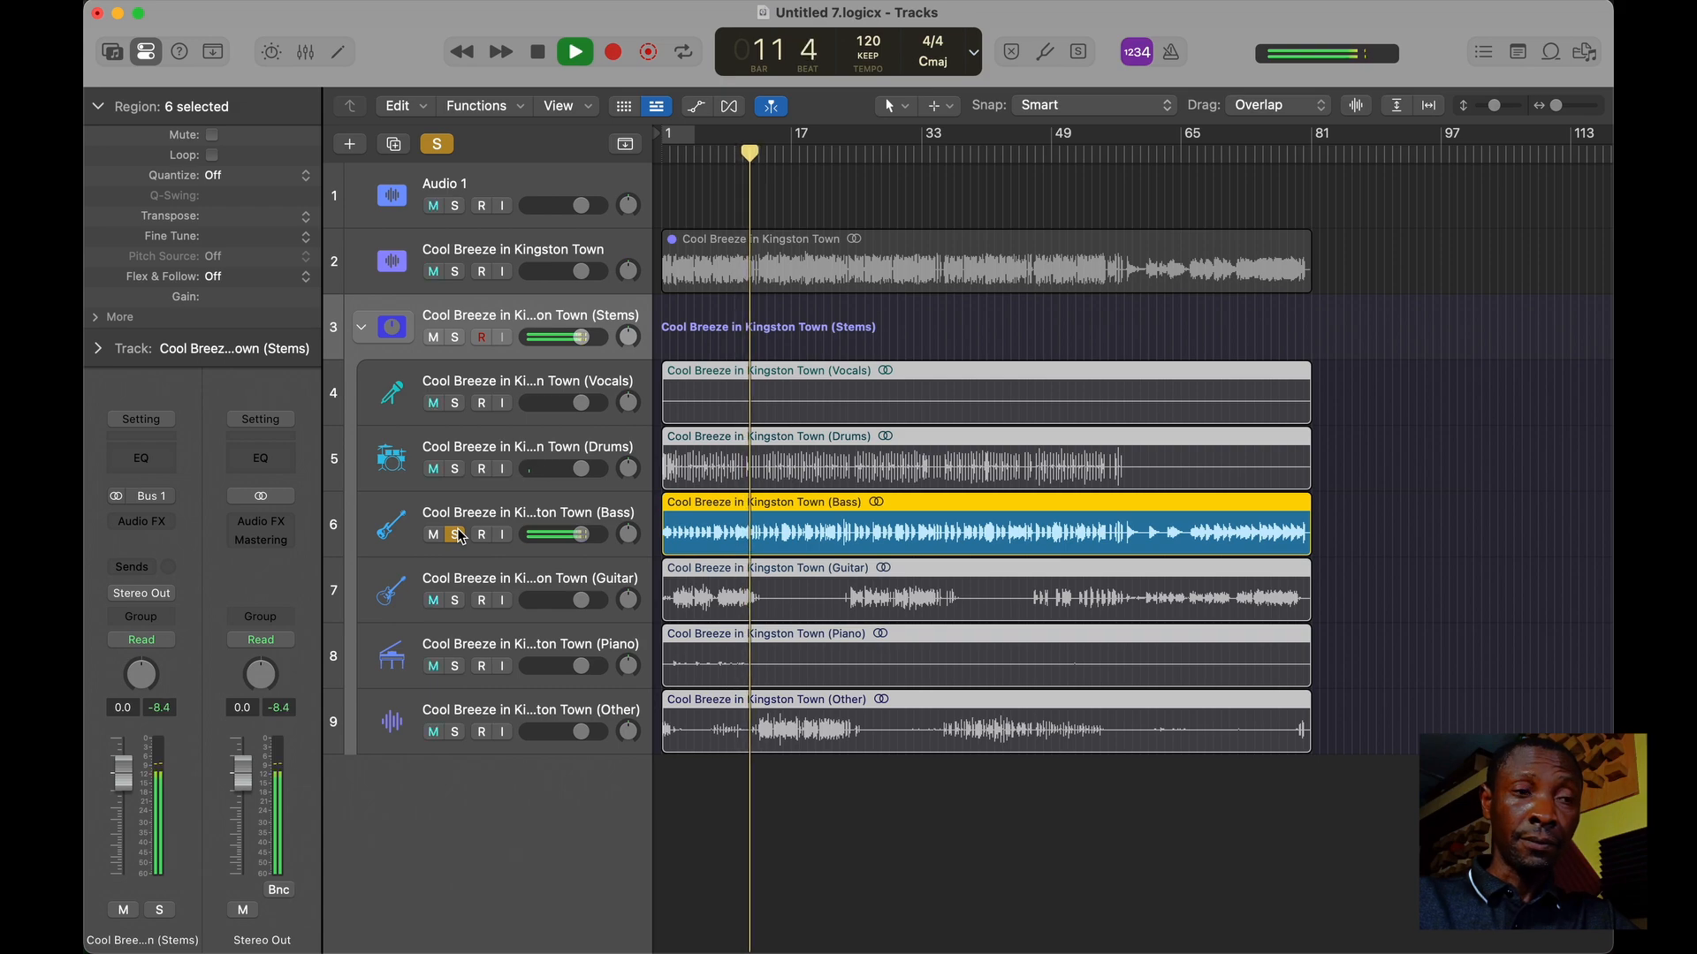
key("space")
Step: Solo only the Guitar stem and listen to it from its second passage
left_click(455, 600, "alt")
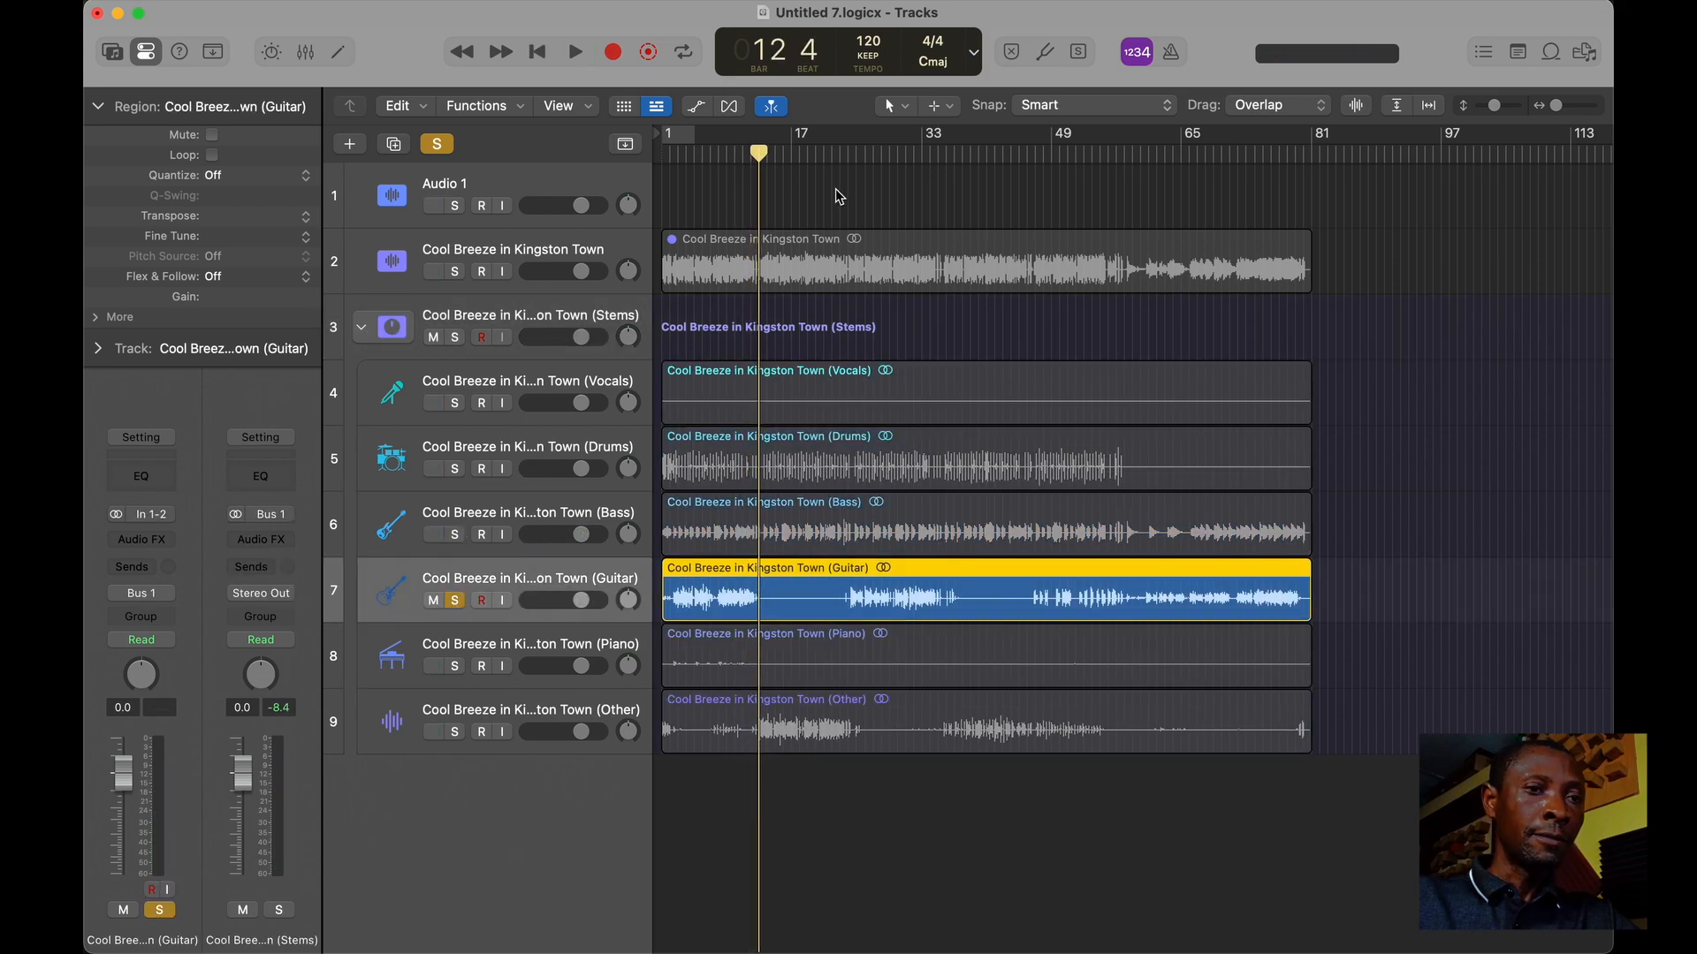
left_click(858, 156)
key("space")
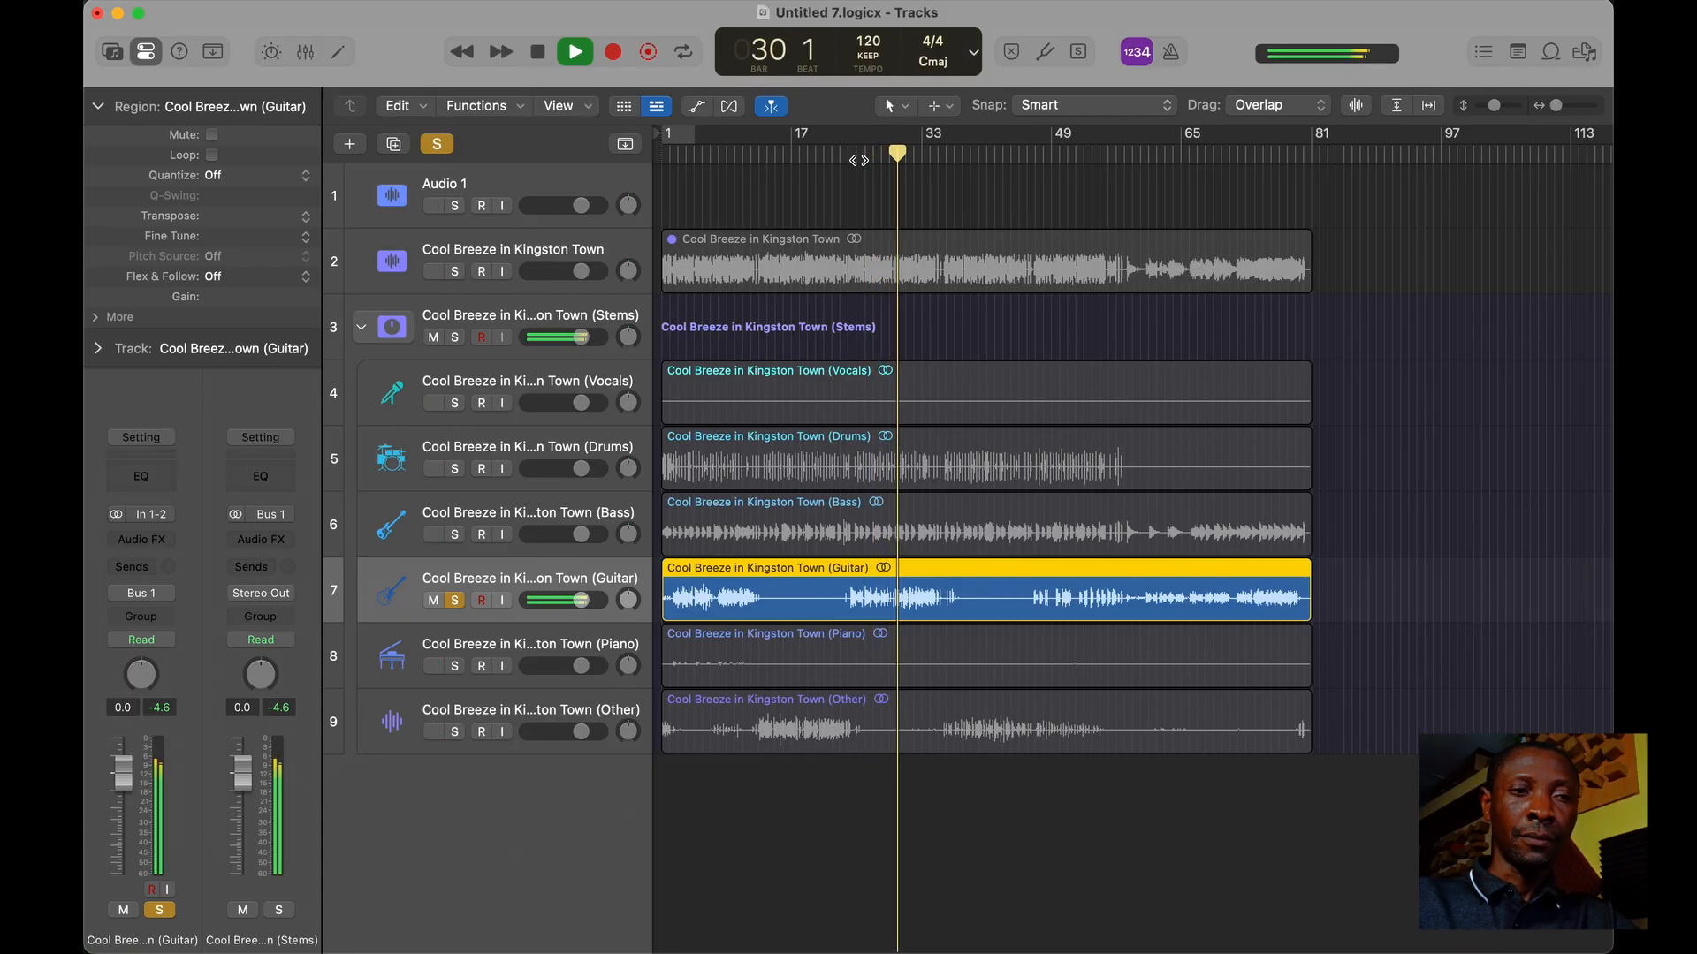
key("space")
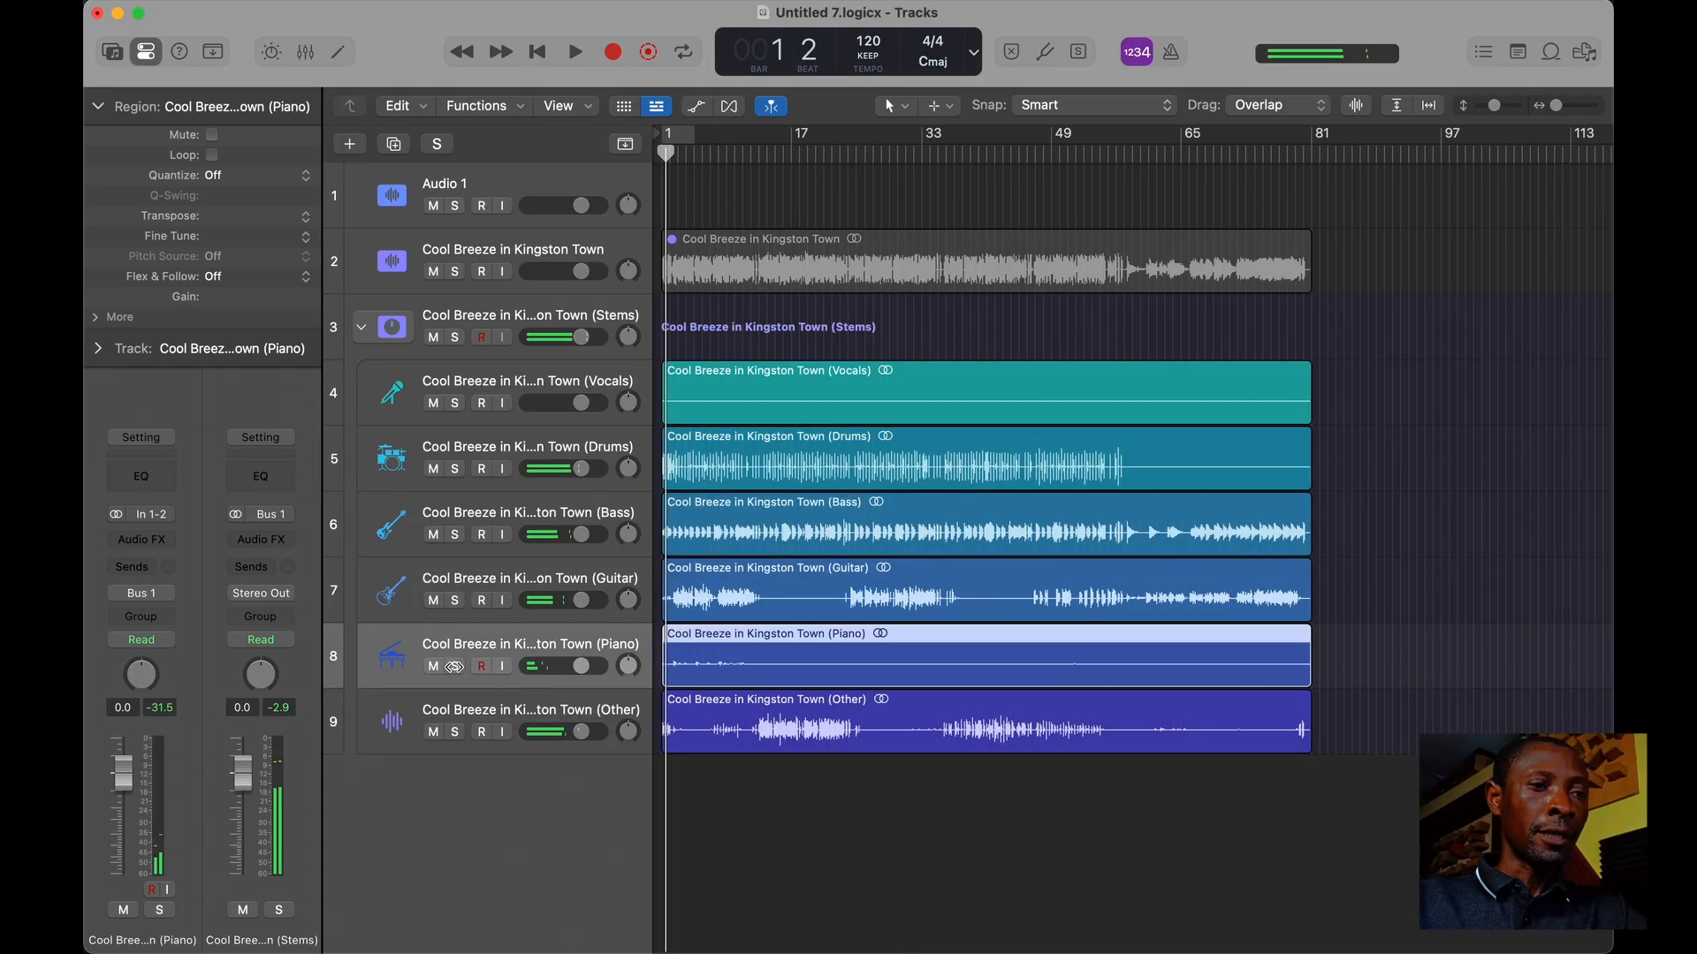
Step: Solo only the Piano stem and listen to its opening bars
left_click(454, 665)
key("space")
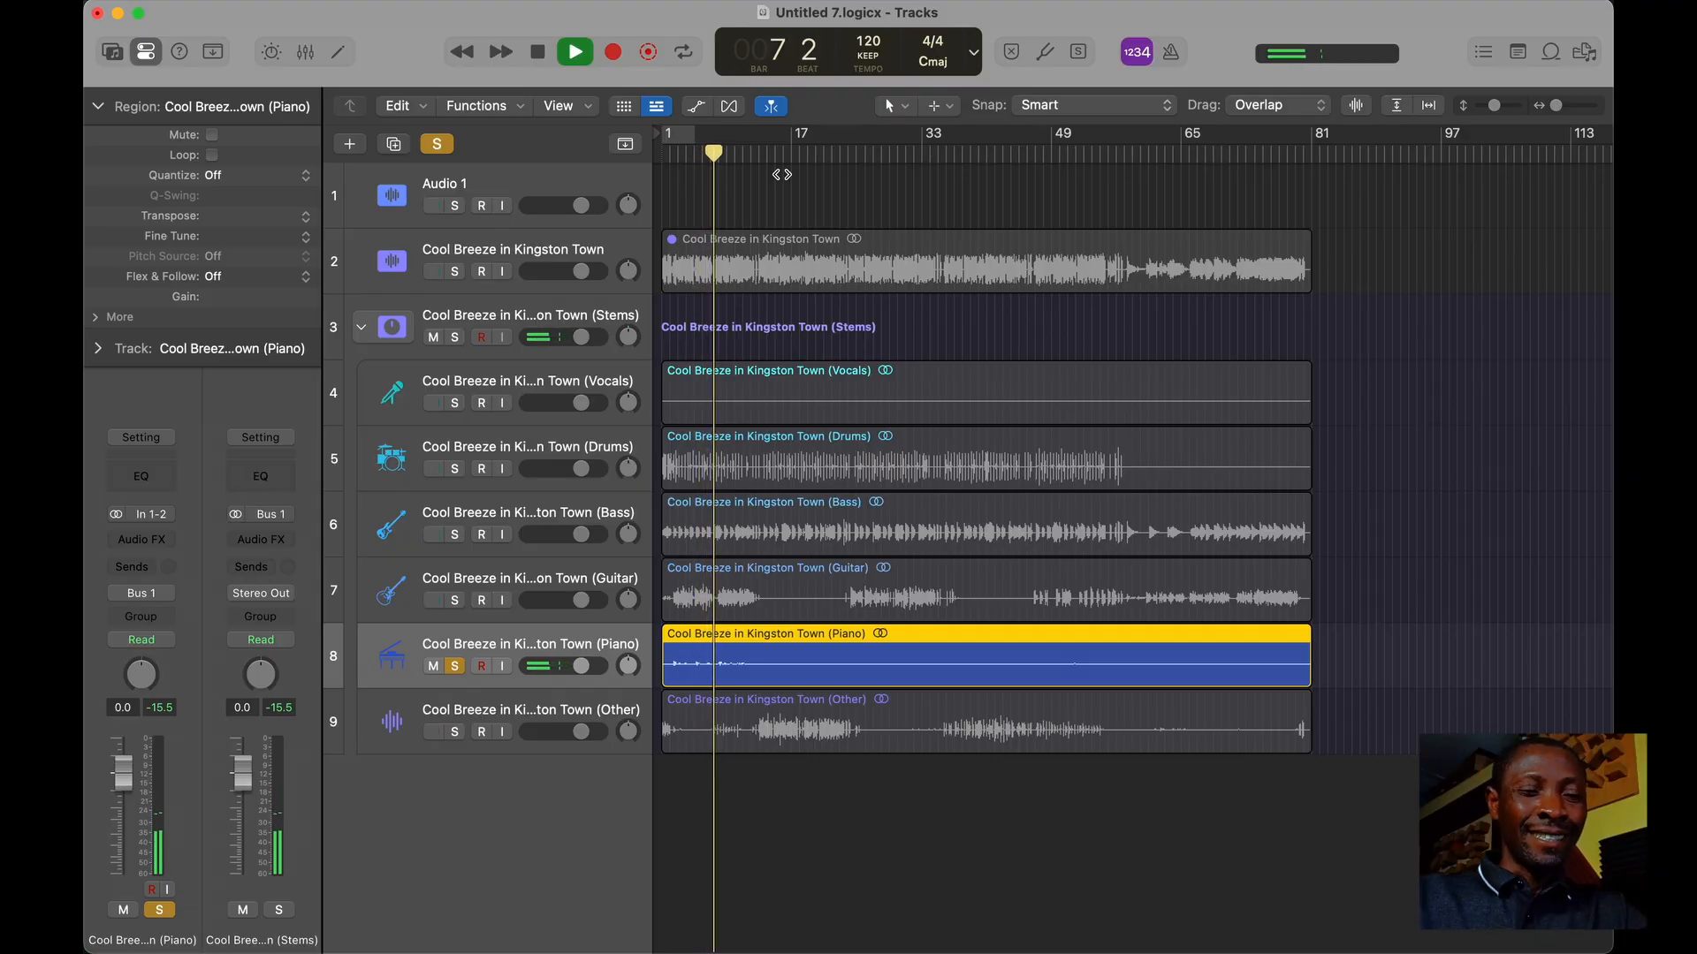
key("space")
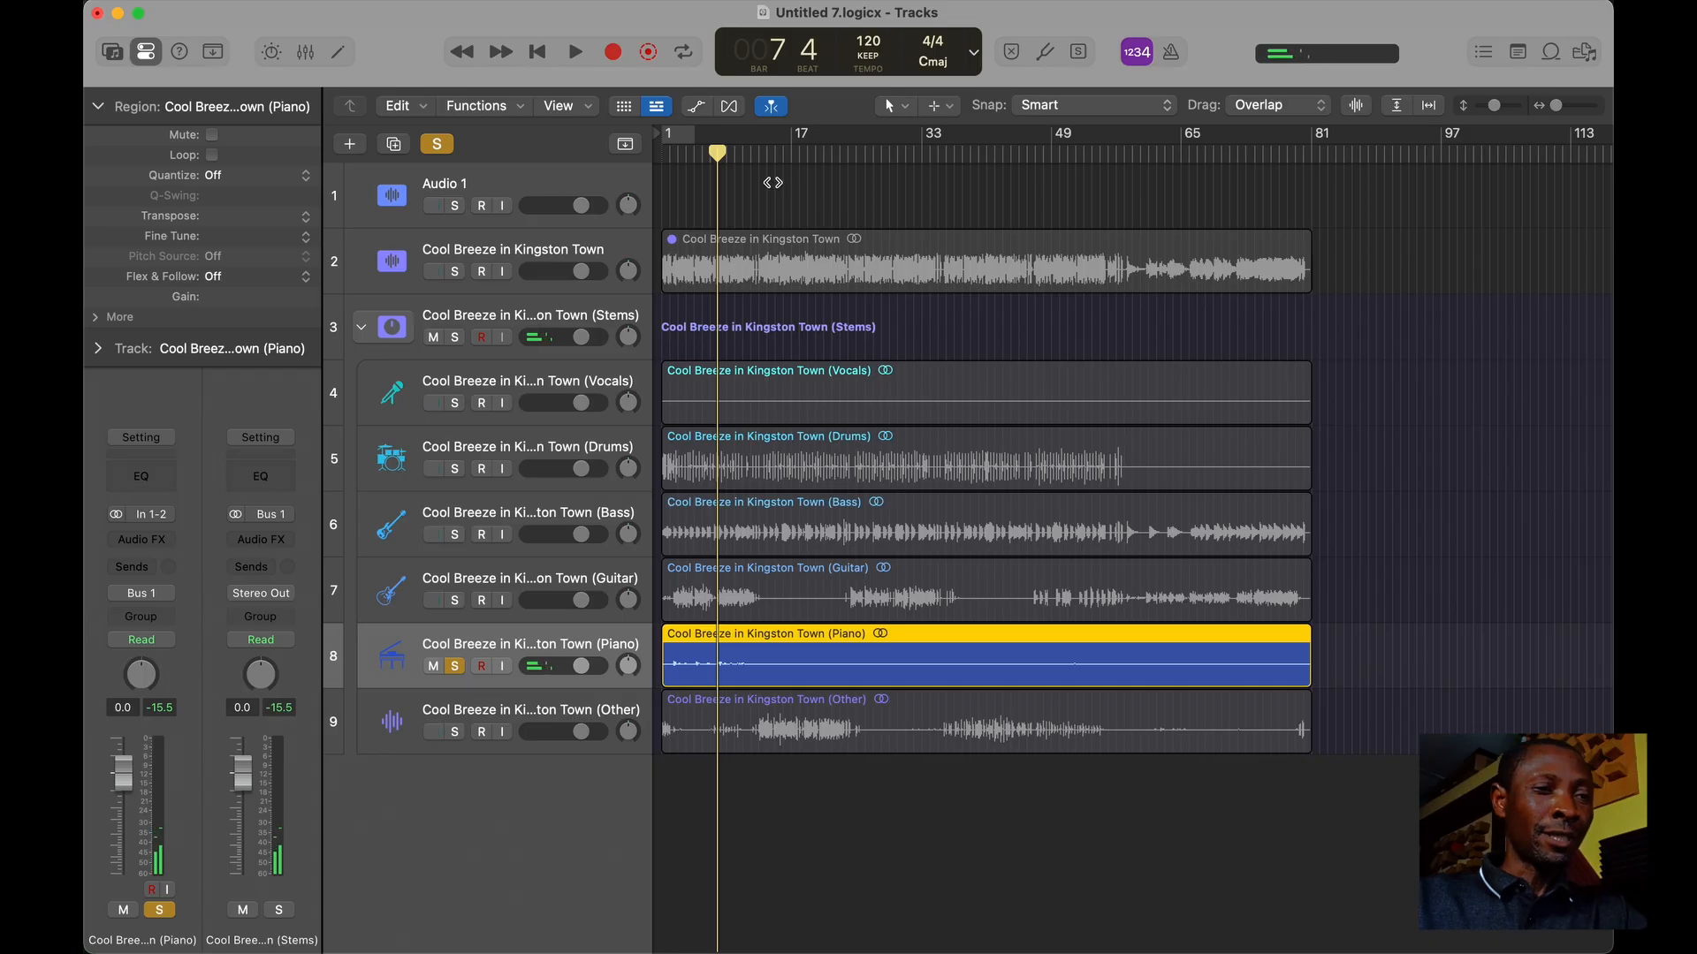
Step: Solo only the Other stem, listen to it from bar 13, and clear all solos
left_click(454, 666)
left_click(454, 736)
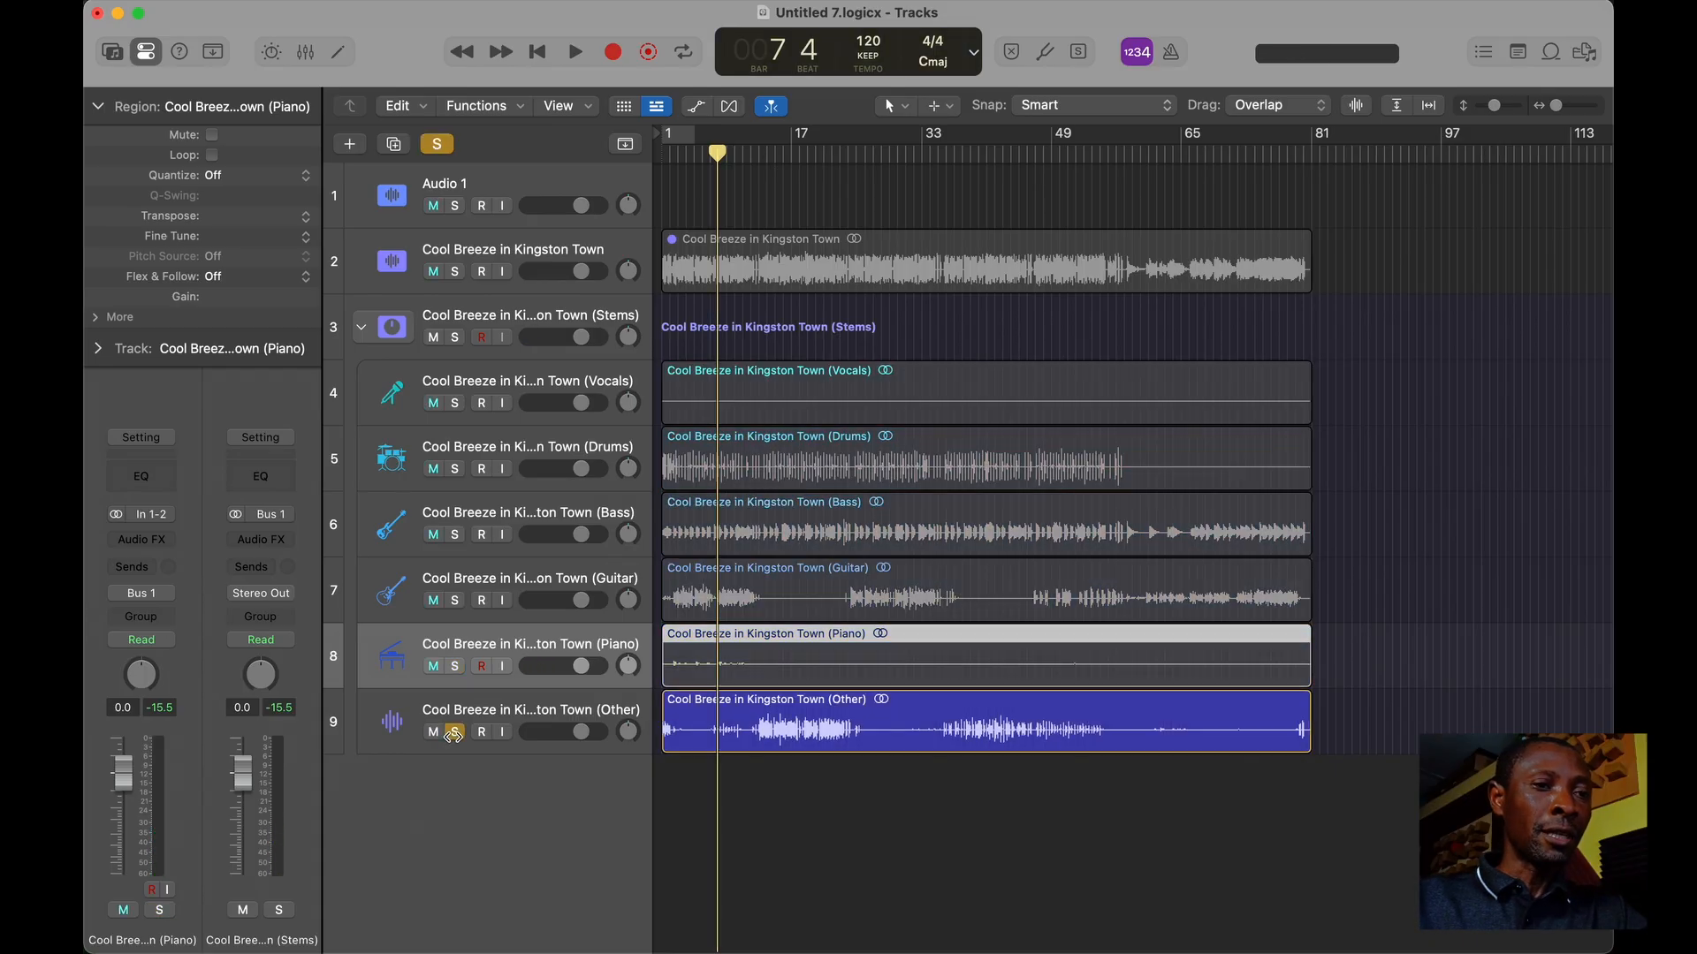
left_click(760, 153)
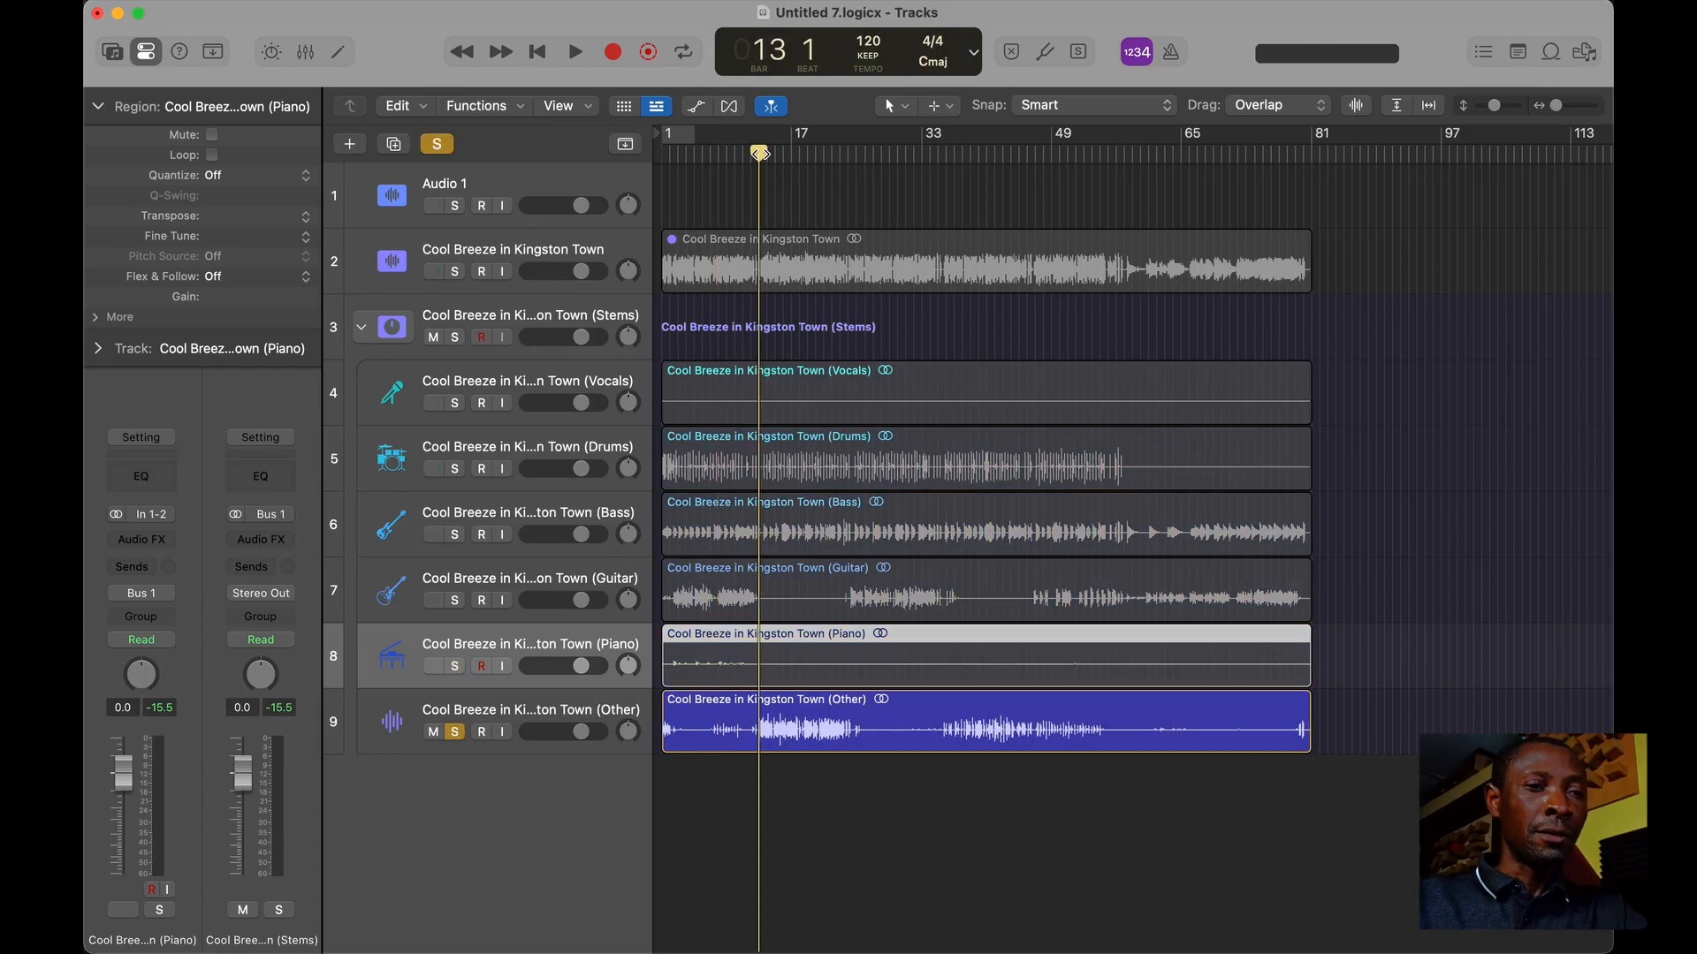
key("space")
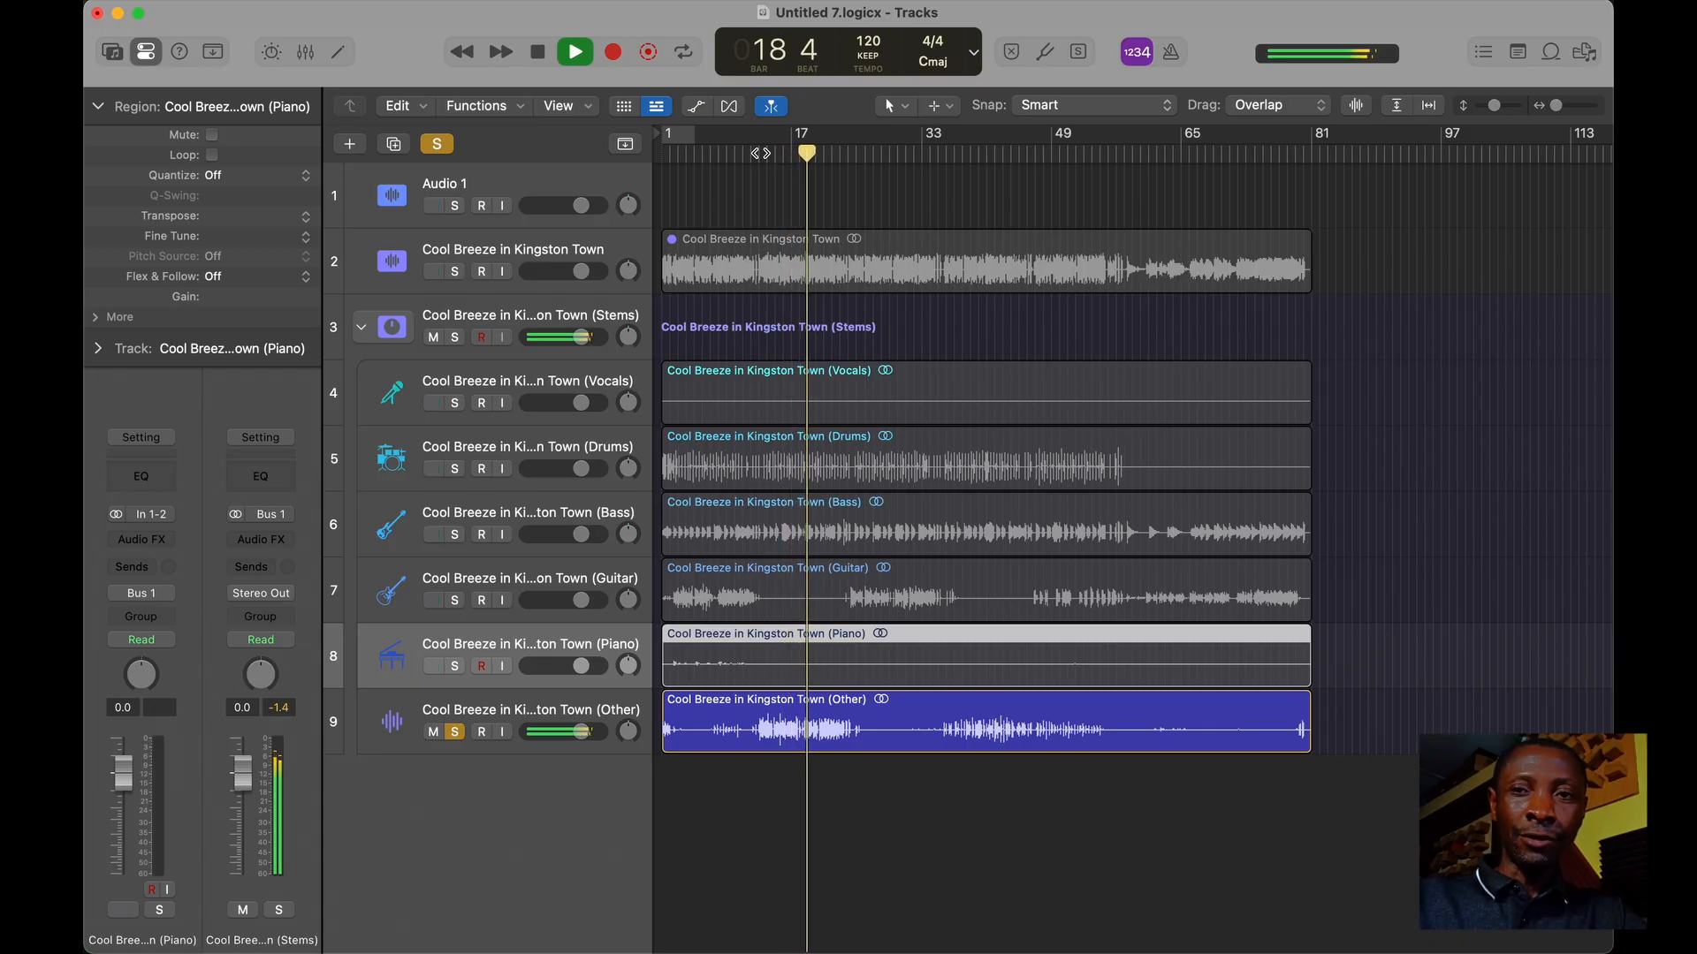
key("space")
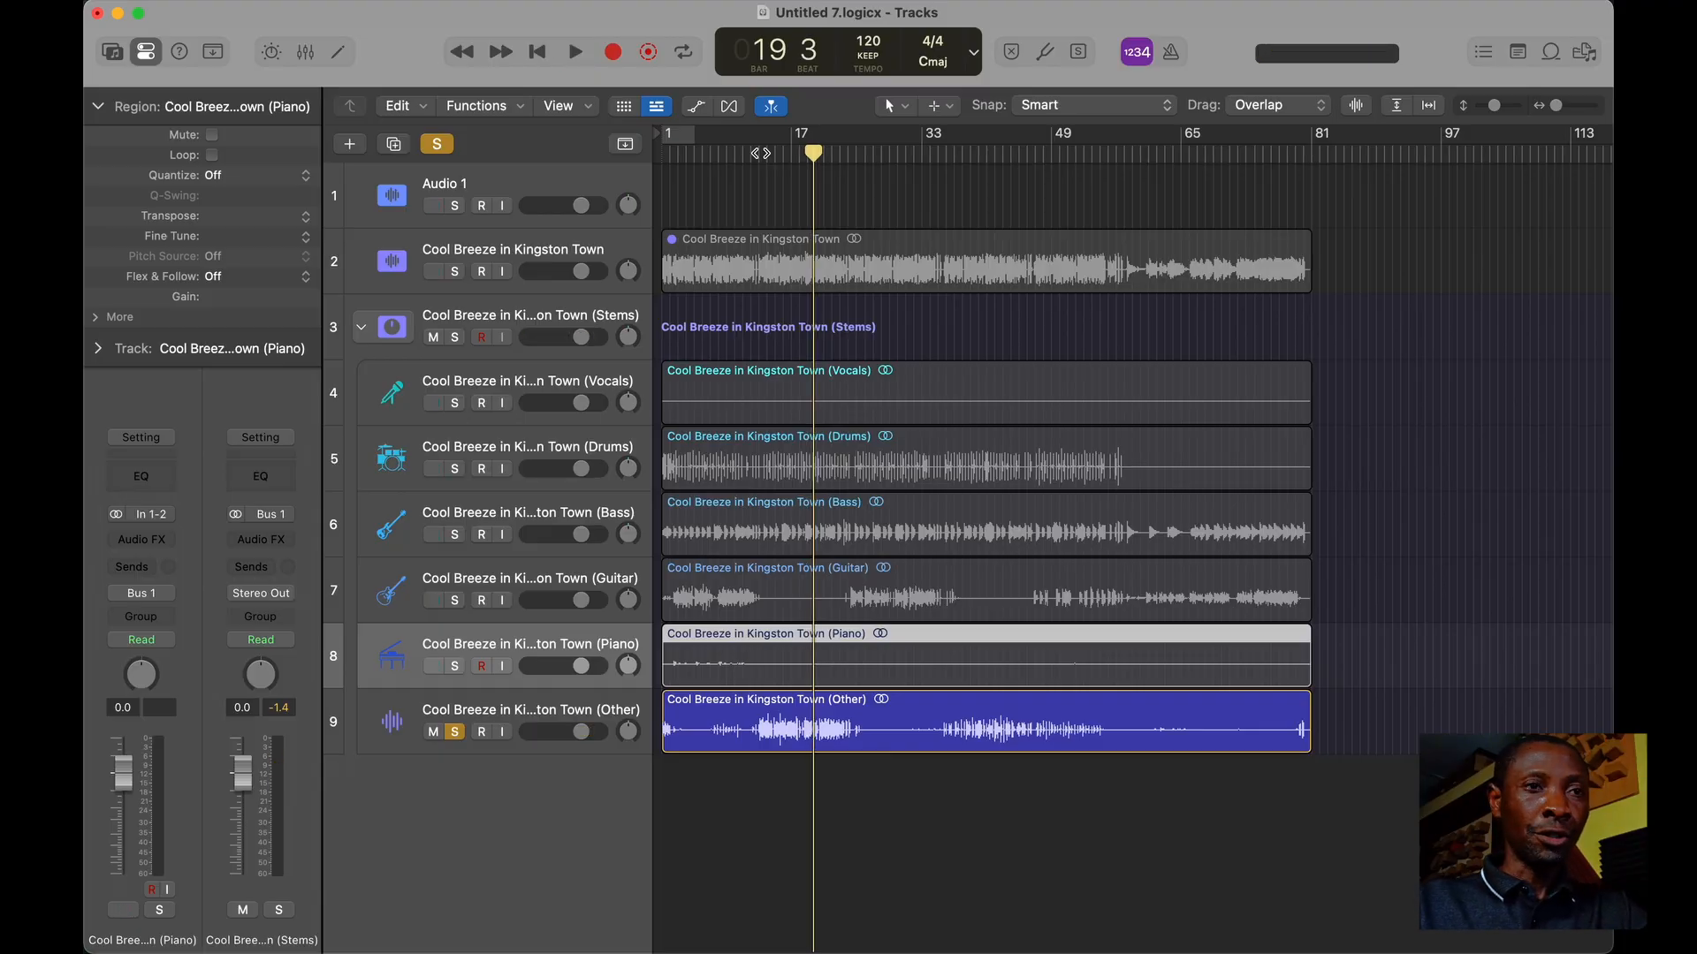
left_click(437, 144)
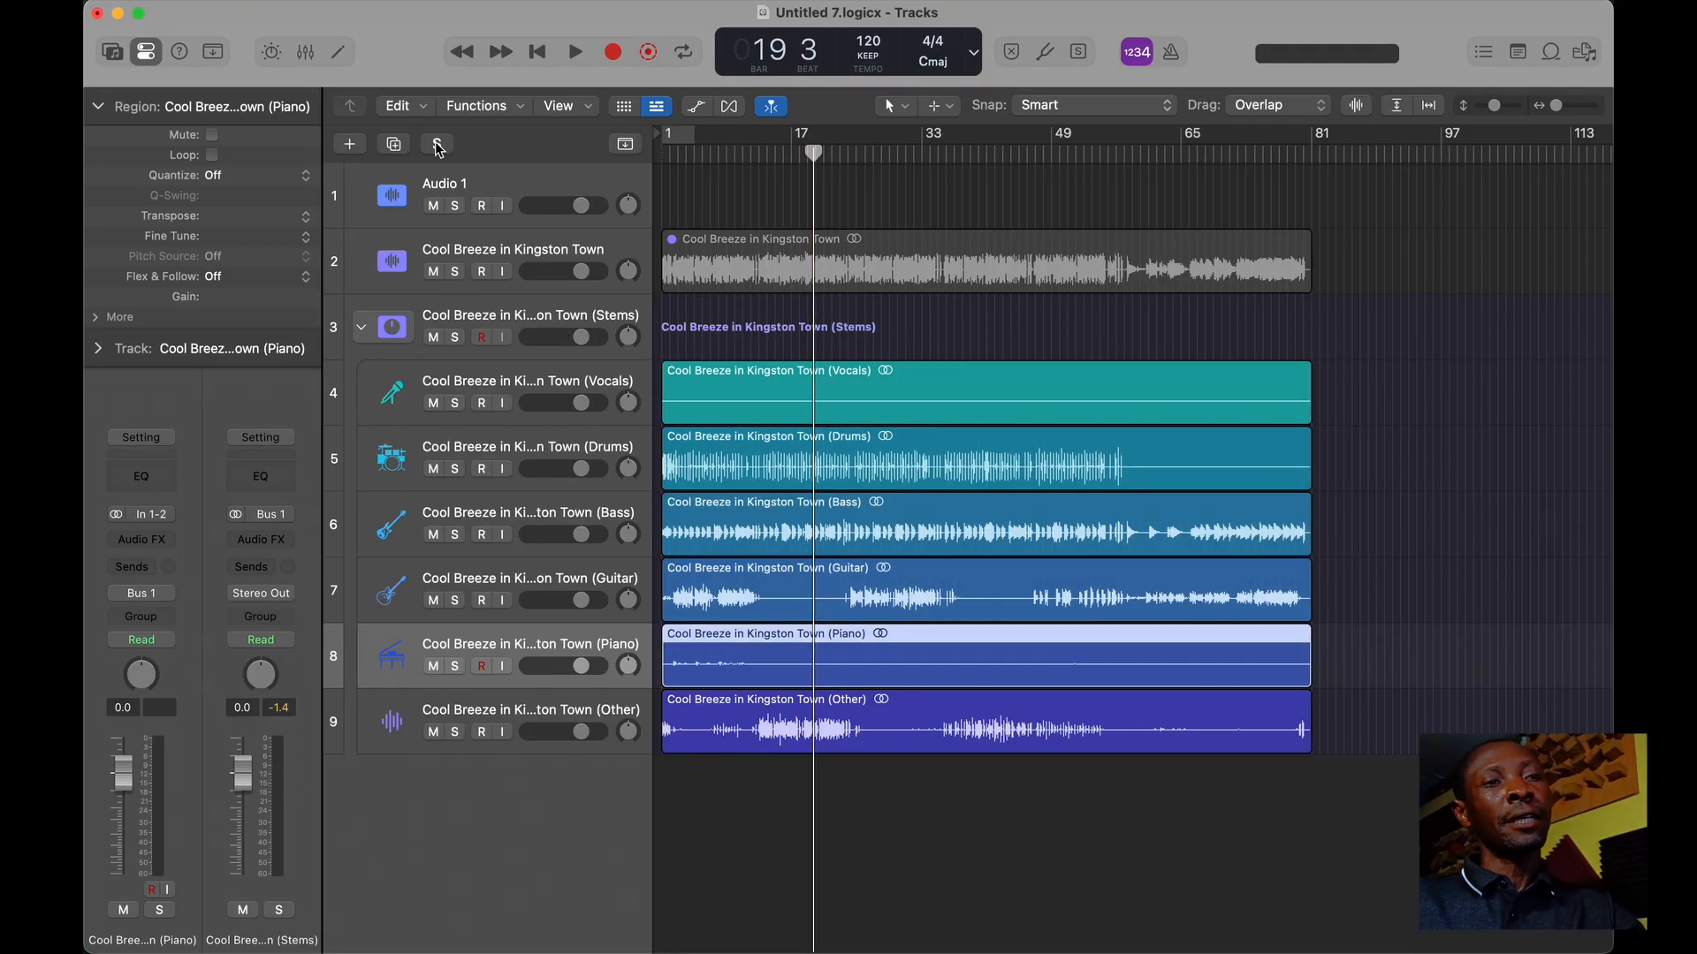